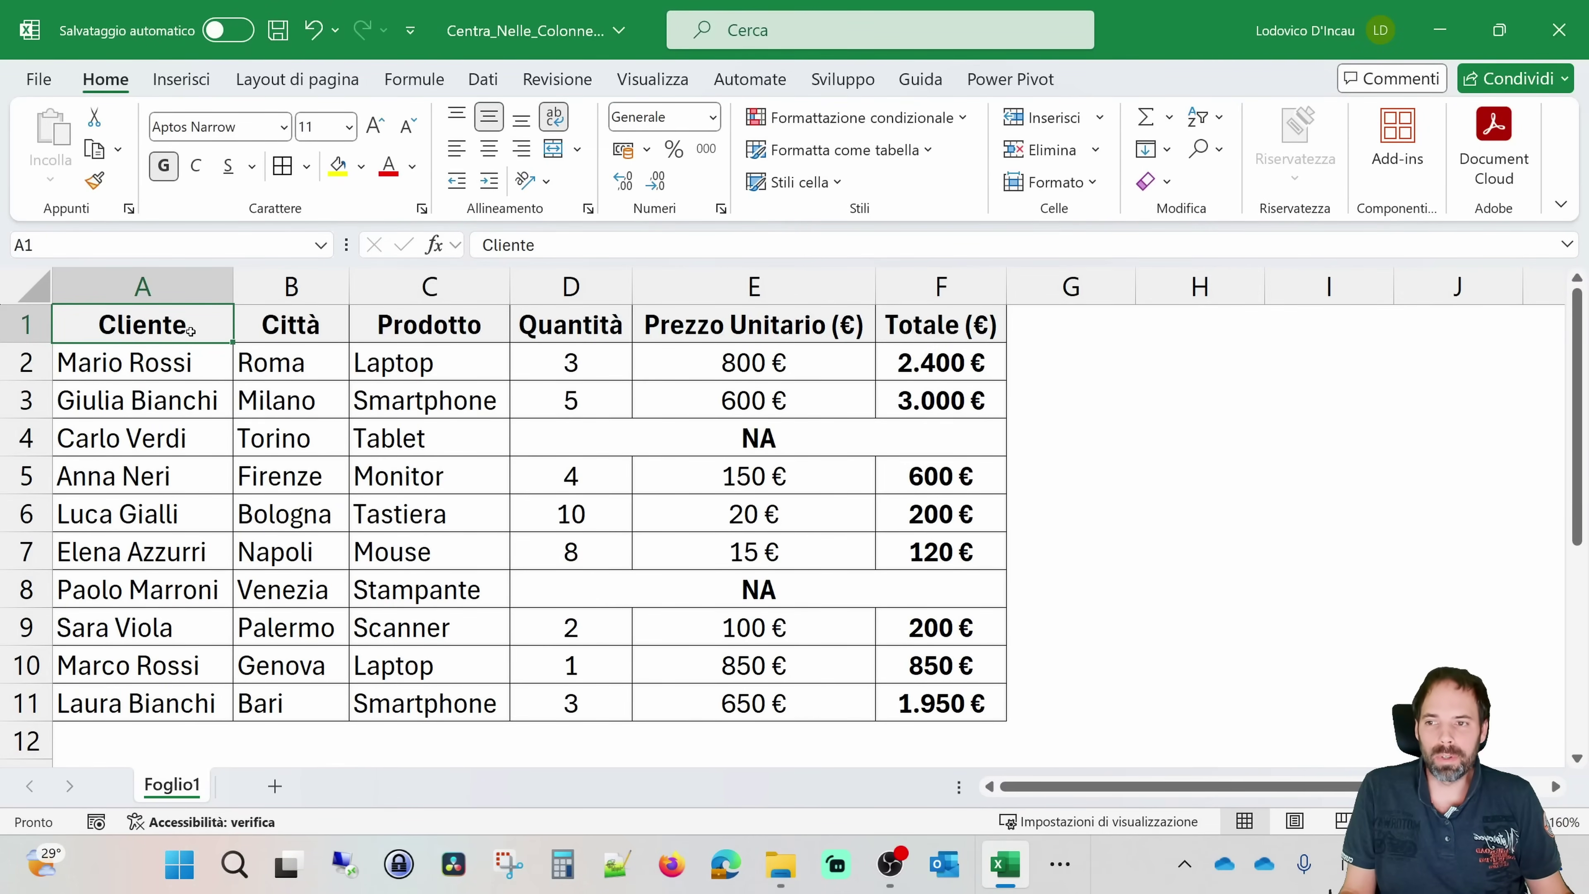
Step: Inspect the merged NA cells in rows 4 and 8 and the Totale formula in F2, leaving it unchanged
drag(190, 331, 905, 696)
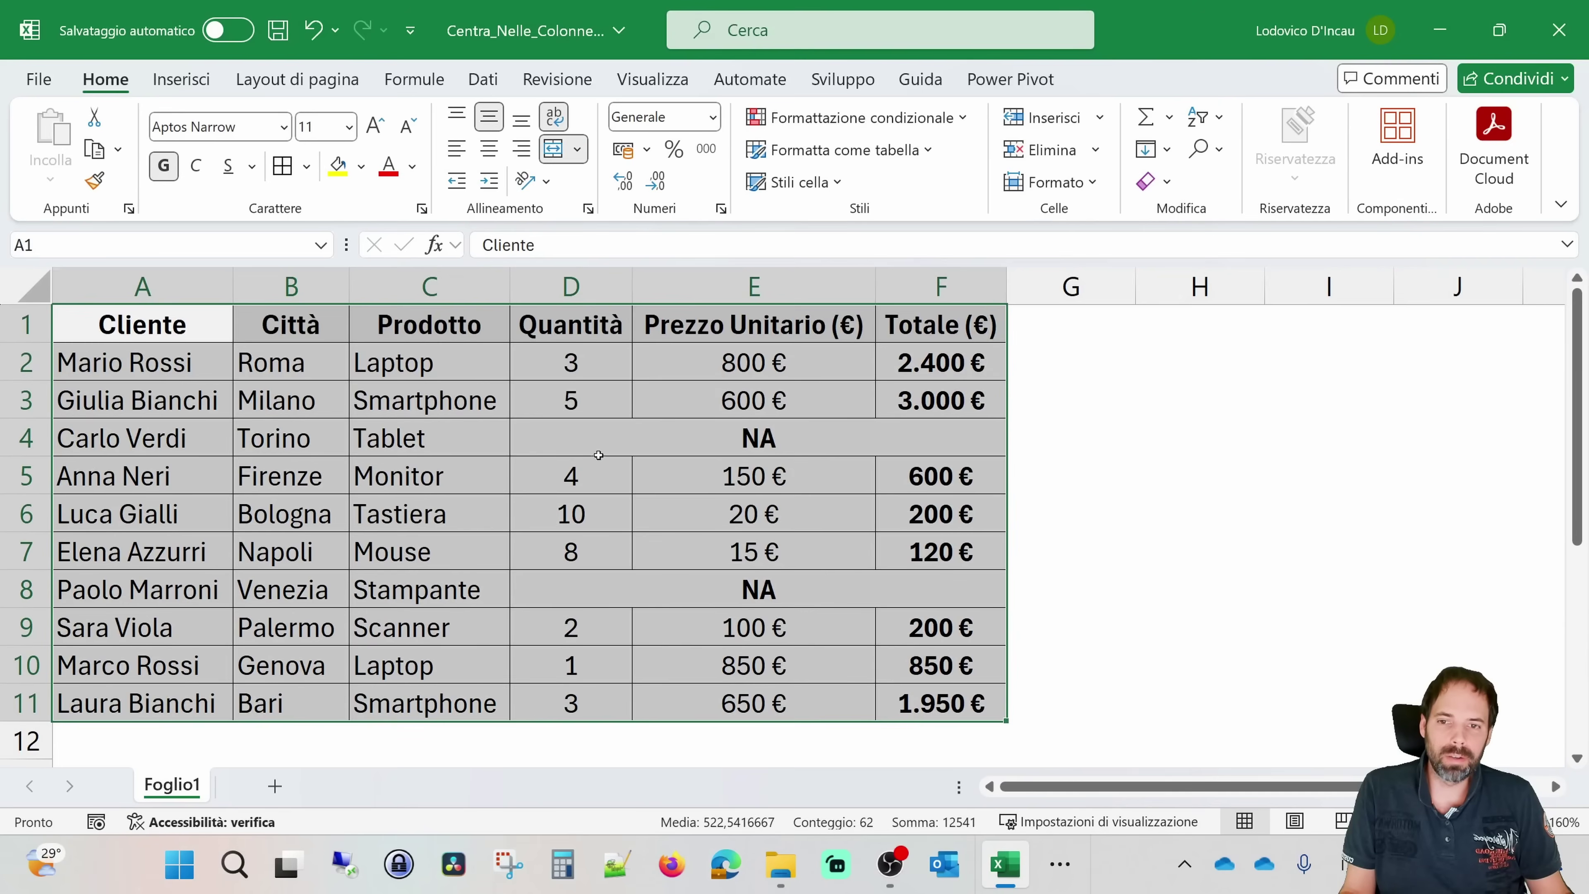
click(705, 448)
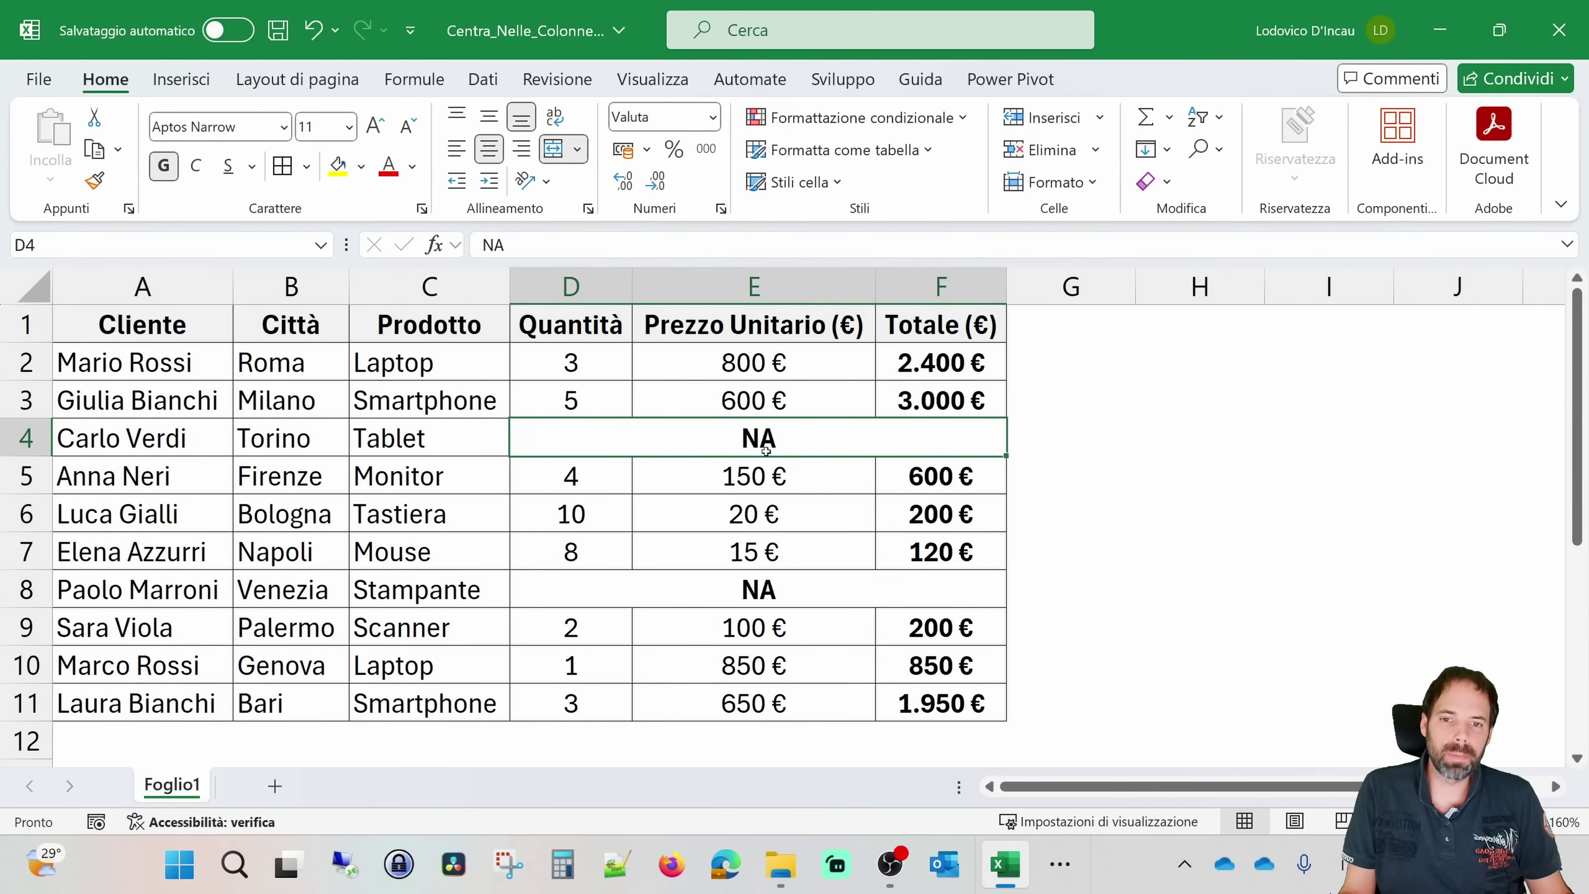
click(220, 438)
click(222, 590)
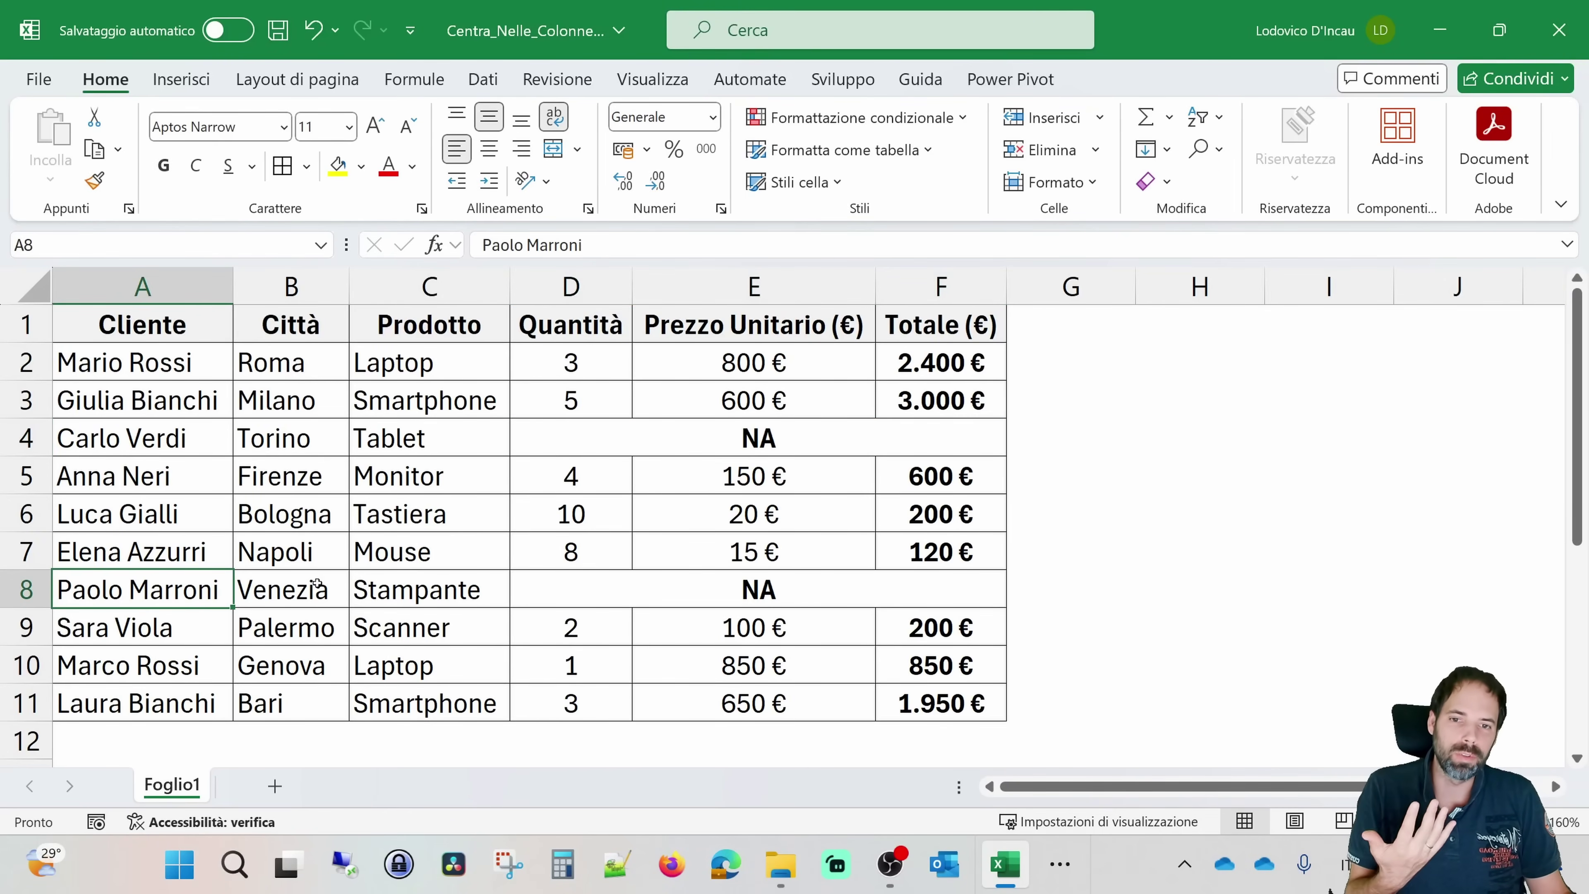
click(673, 432)
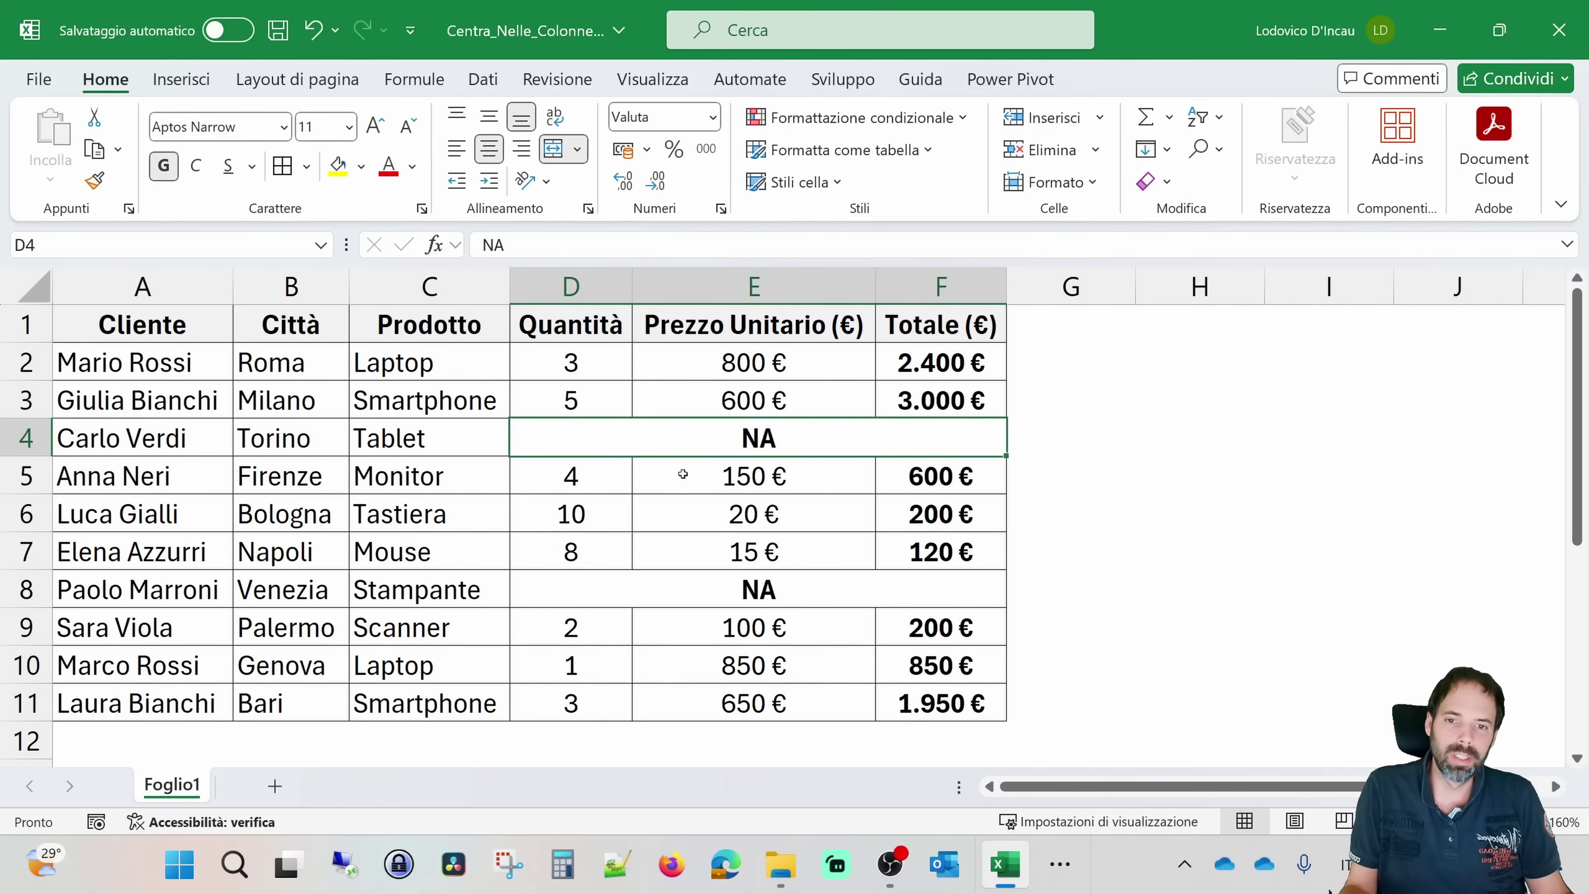
click(935, 356)
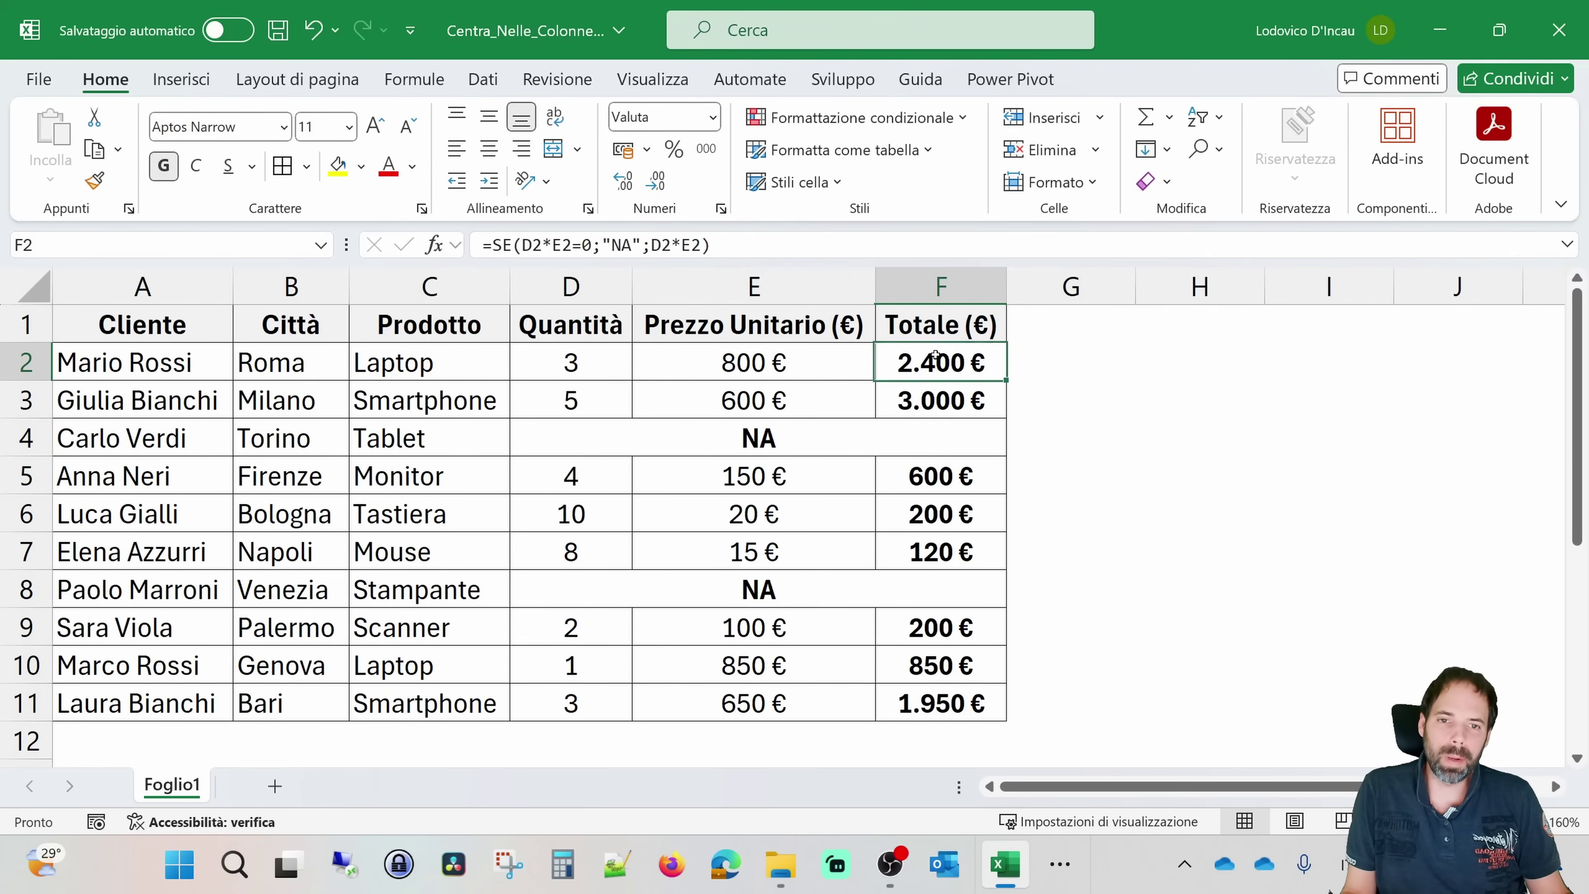
double_click(954, 376)
key(Escape)
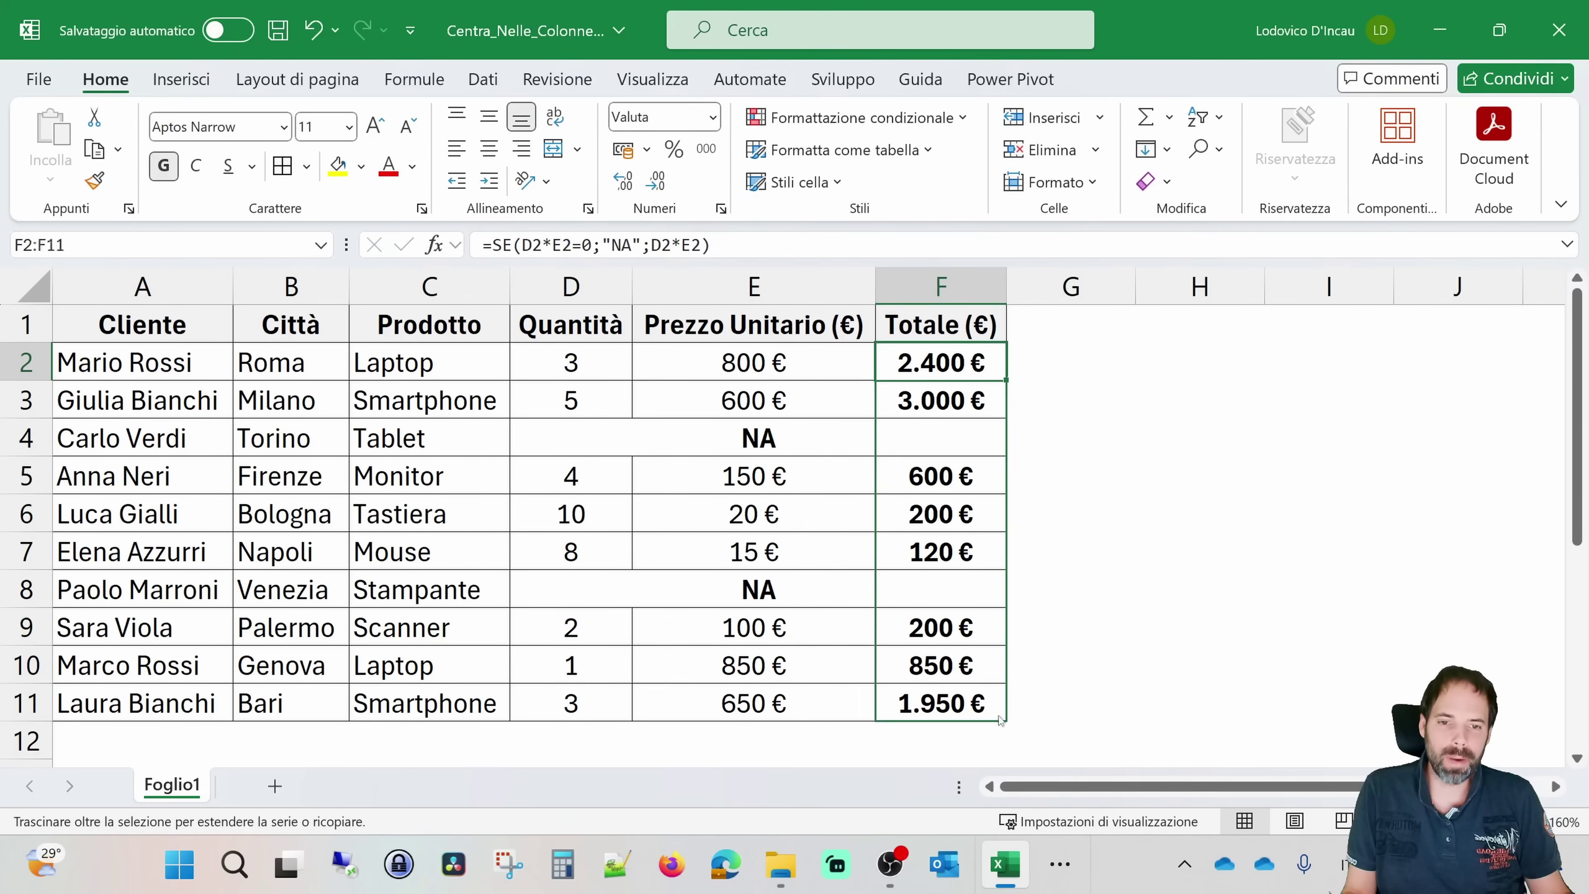
Step: Copy the Totale formula down to row 11 and dismiss the cell-size warning
drag(1009, 382, 1004, 717)
drag(913, 385, 545, 386)
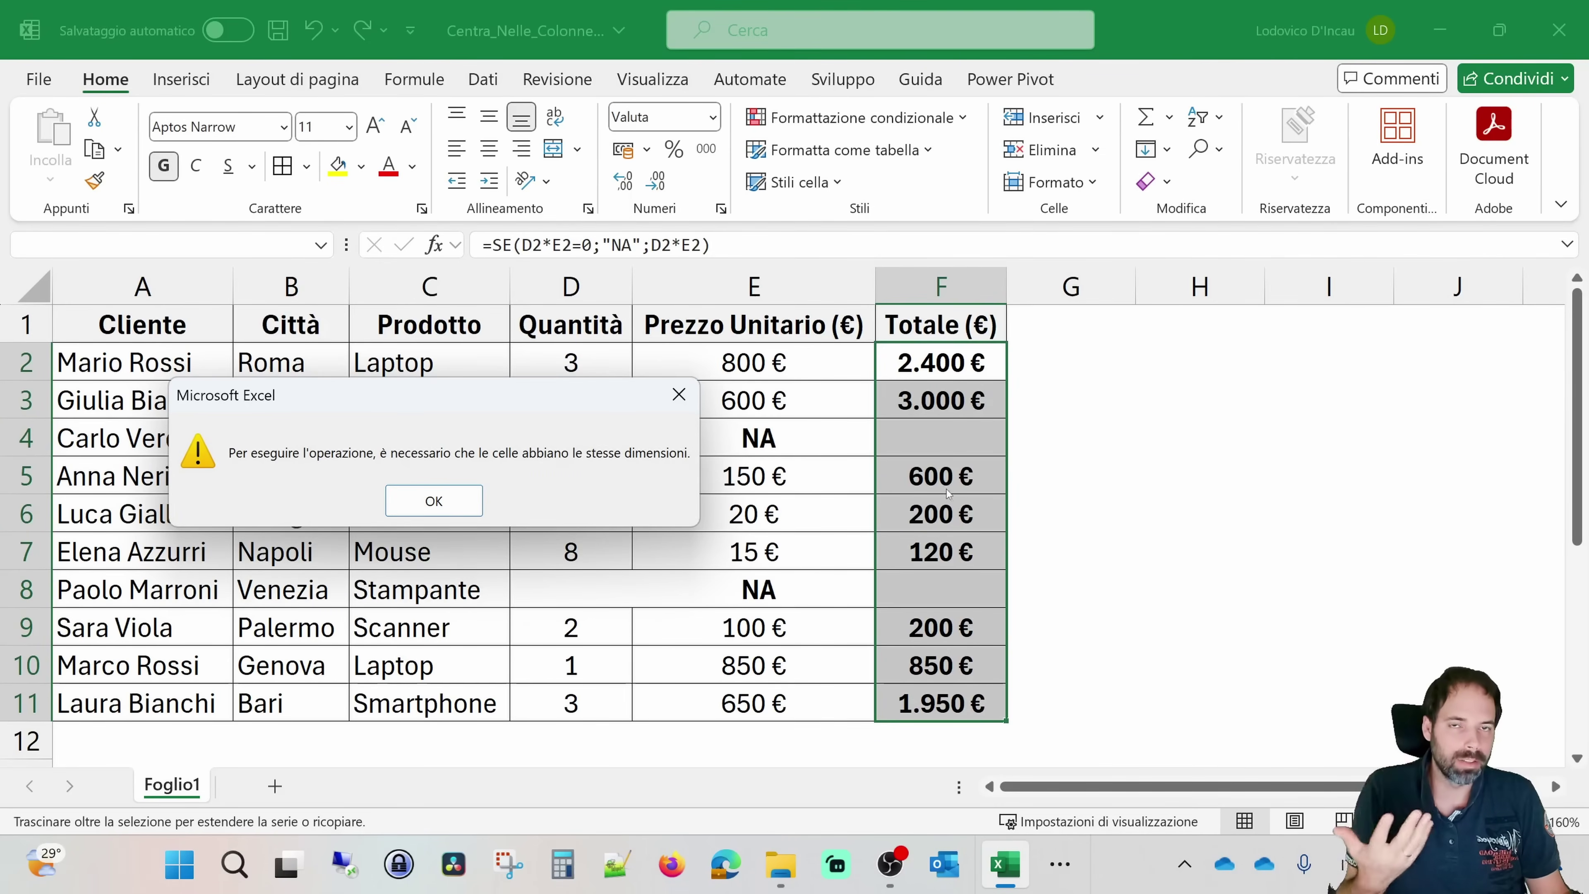
click(442, 500)
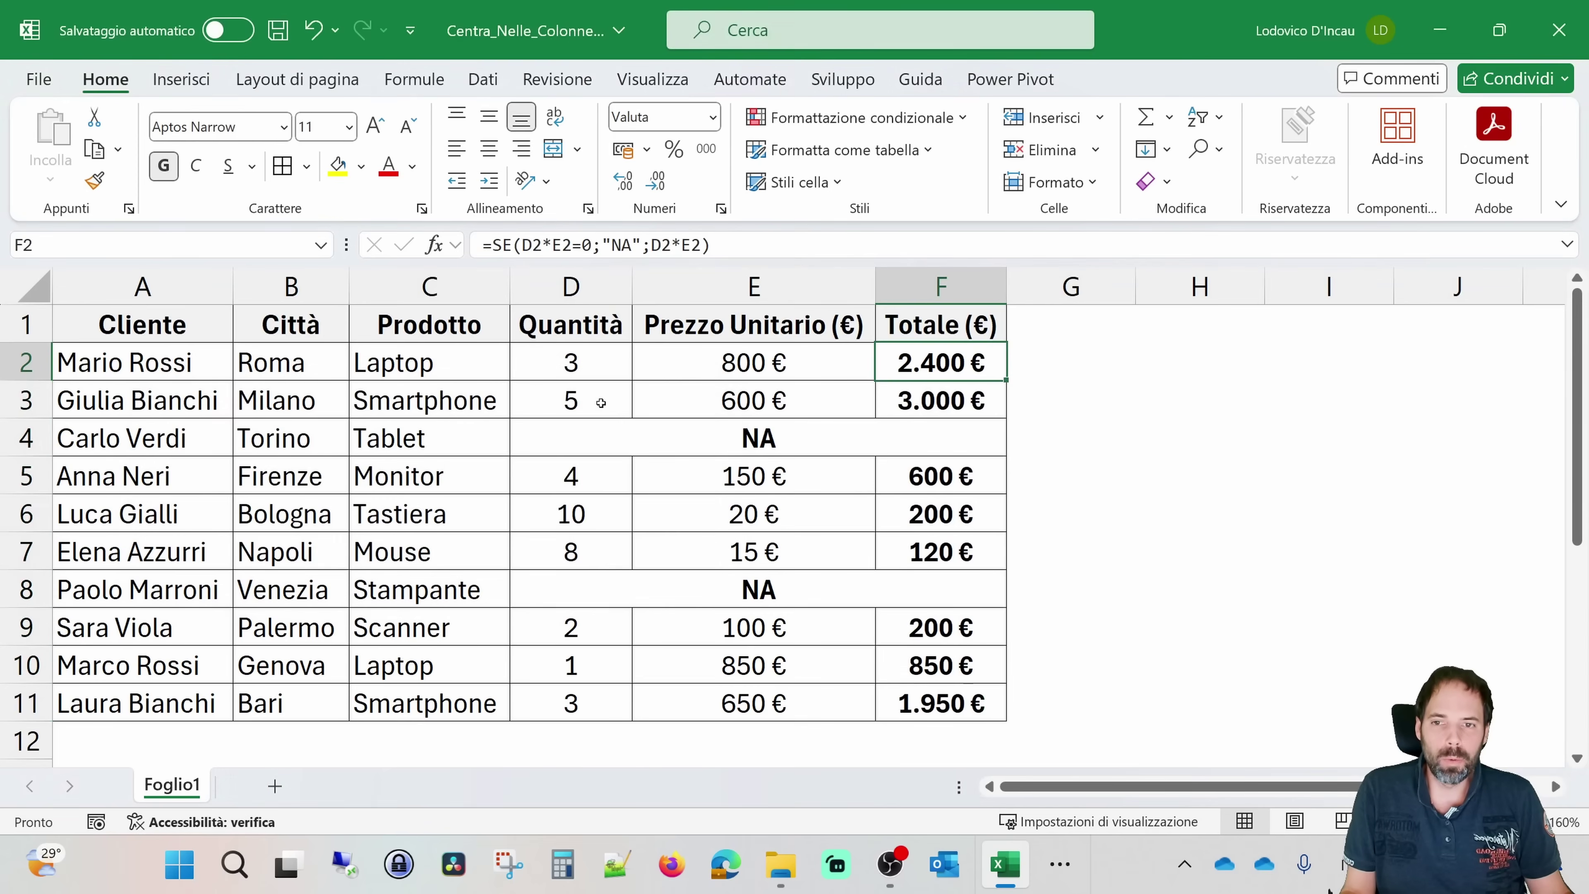
click(596, 321)
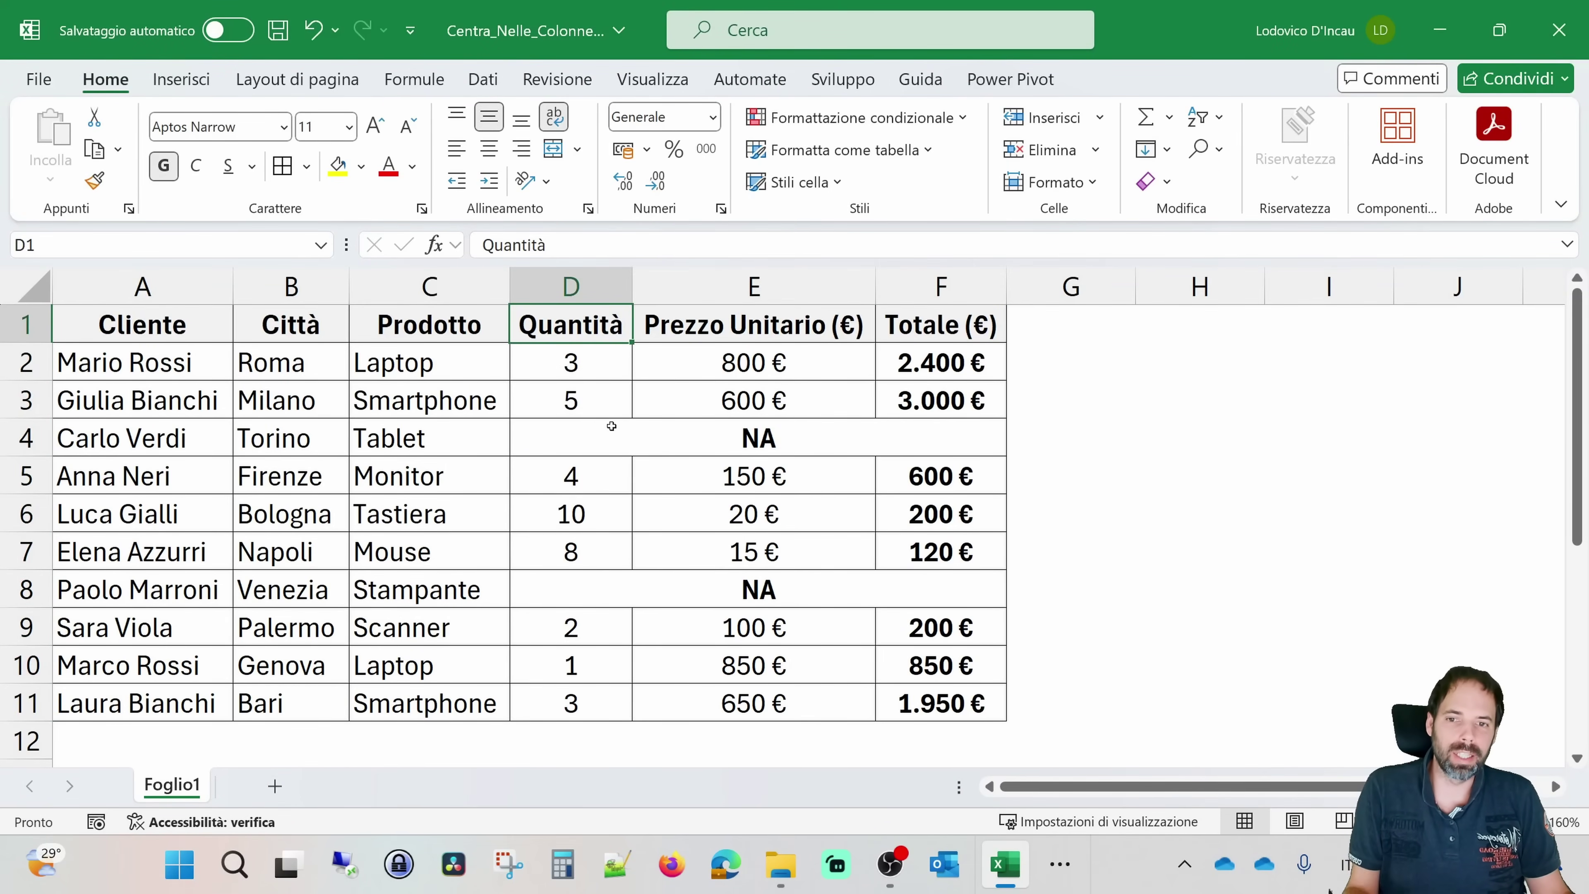
Step: Attempt to sort the table by Quantità and dismiss the merged-cell error
click(615, 446)
click(589, 336)
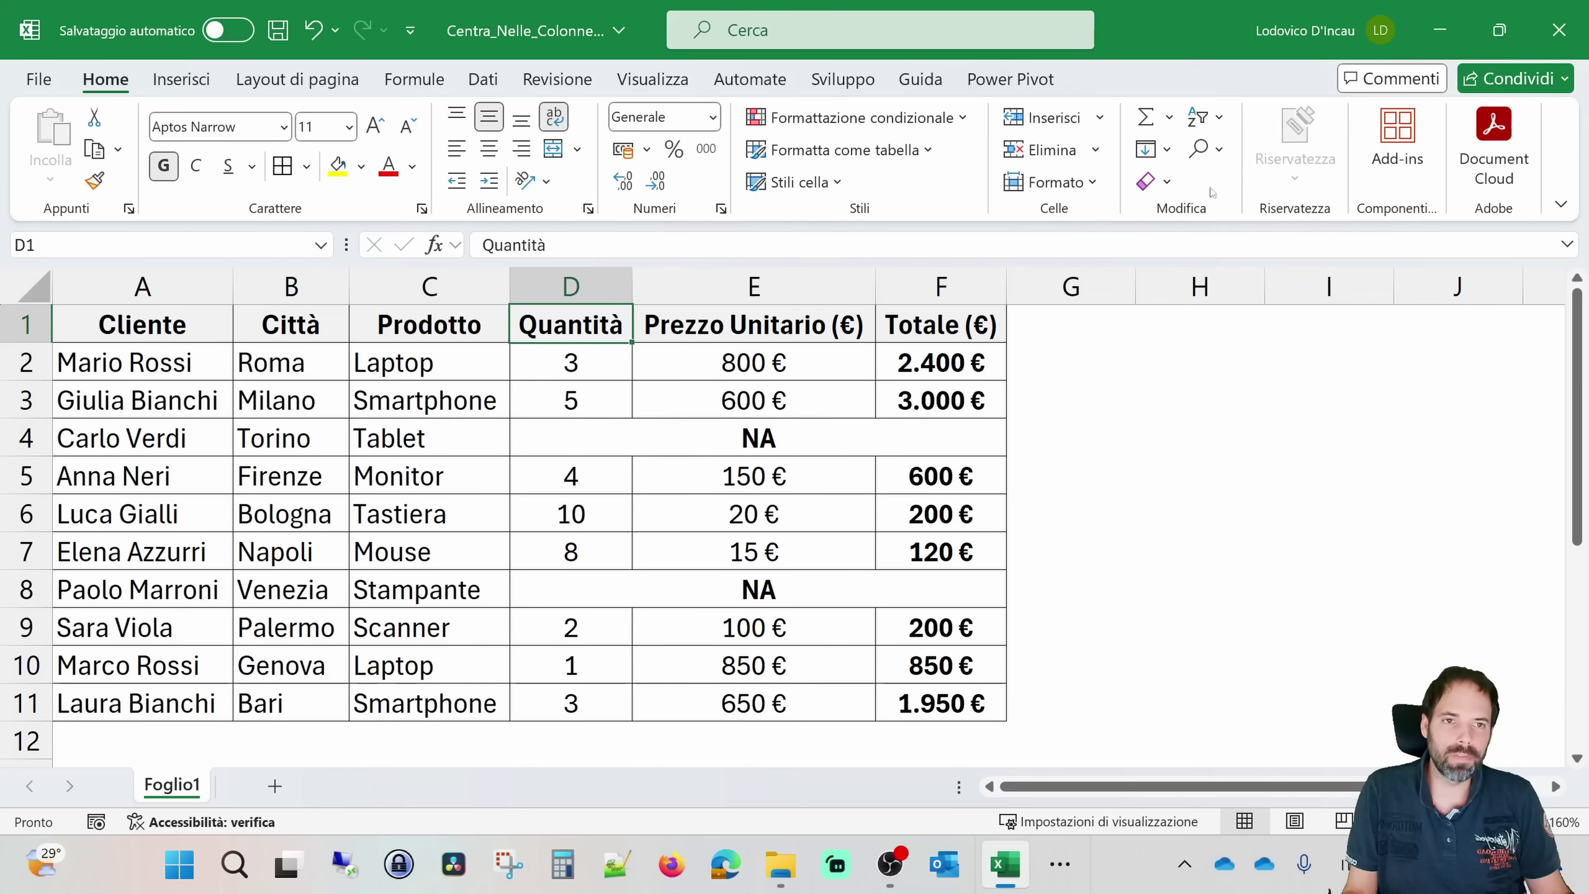
click(1220, 120)
click(1245, 151)
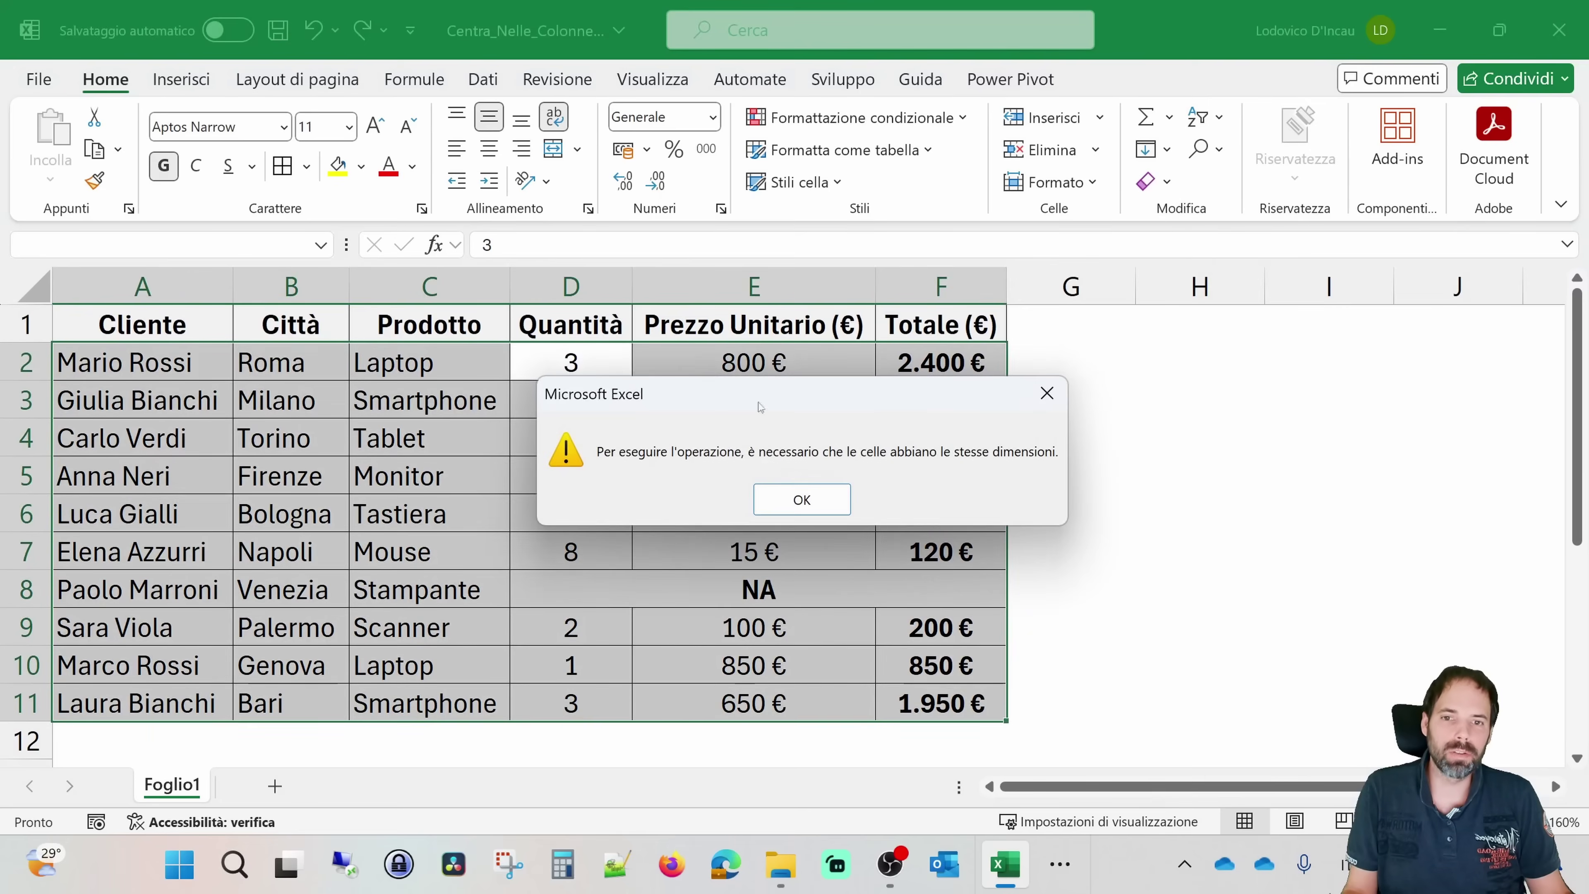
click(801, 500)
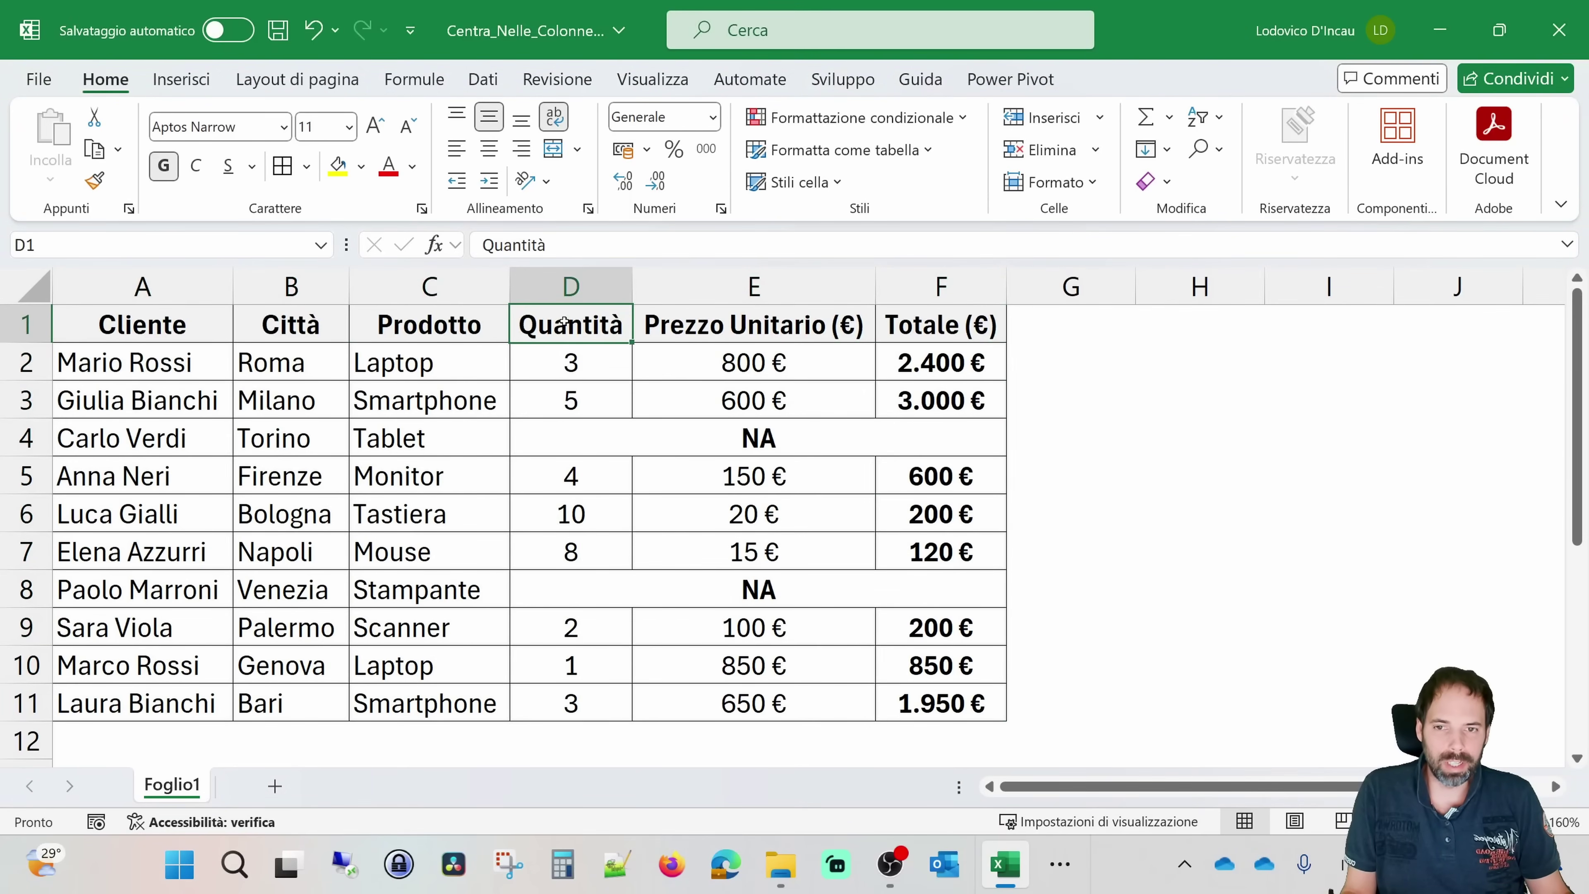
Step: Unmerge the NA cells spanning Quantità to Totale in rows 4 and 8
drag(563, 322, 572, 434)
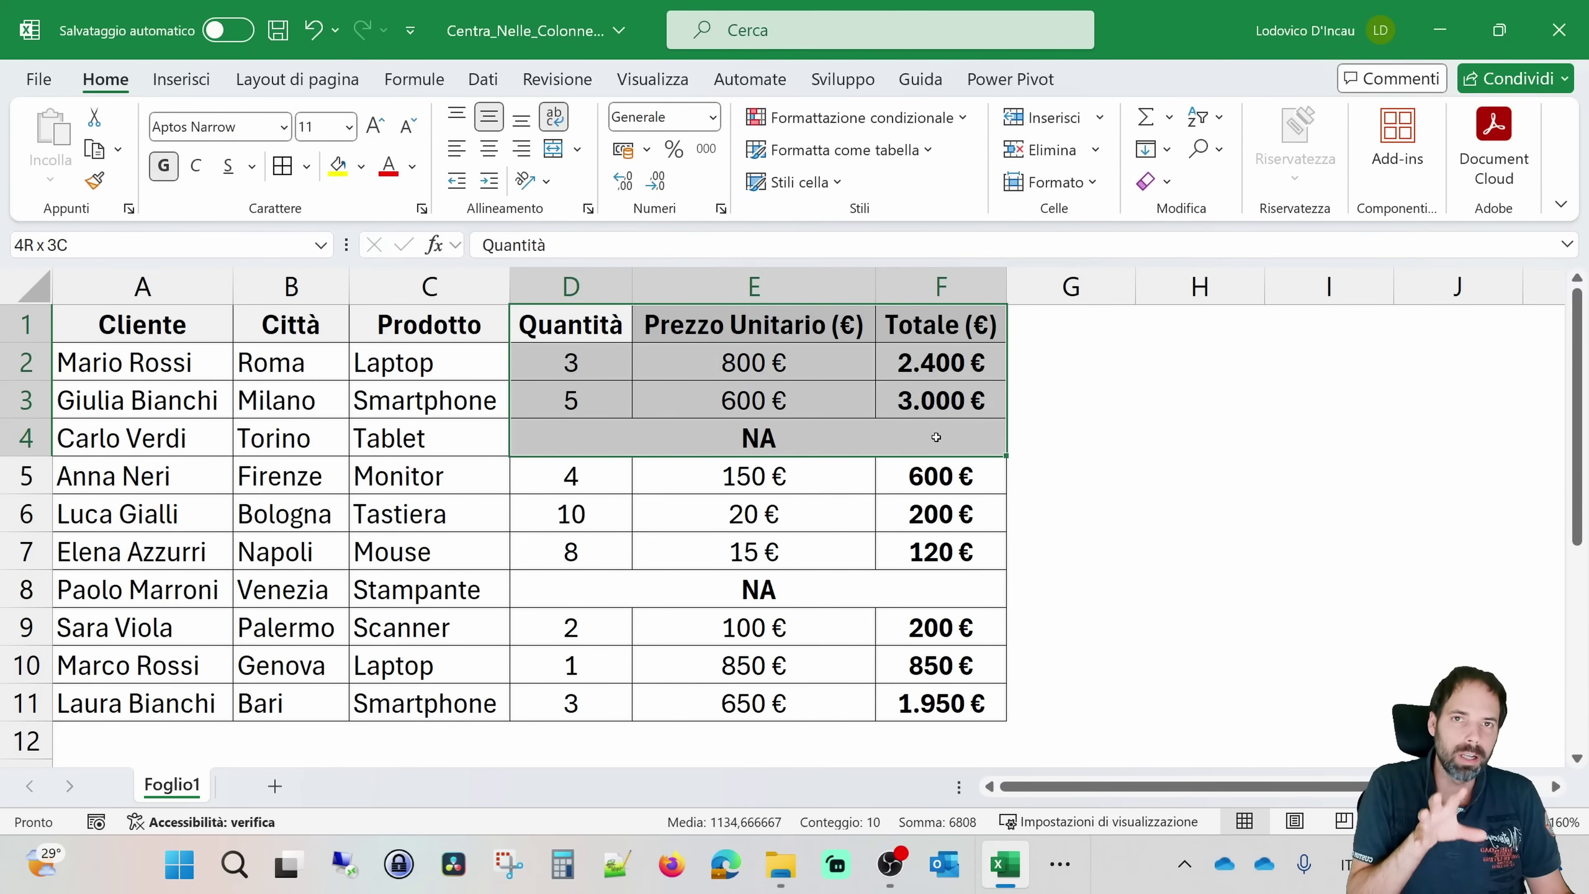
drag(936, 438, 850, 442)
click(573, 330)
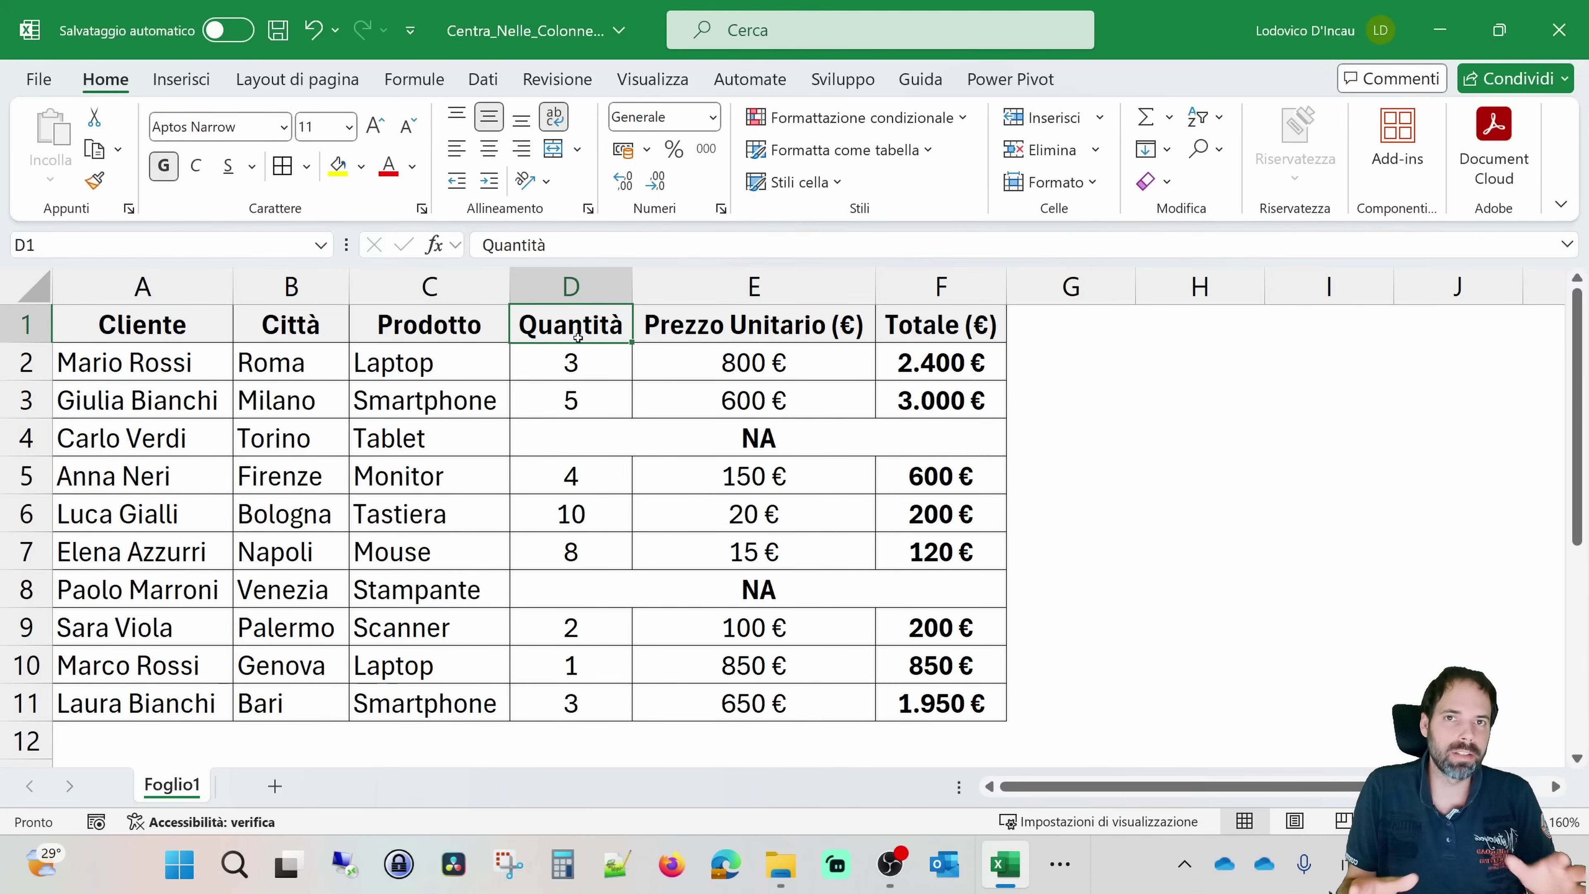
click(624, 444)
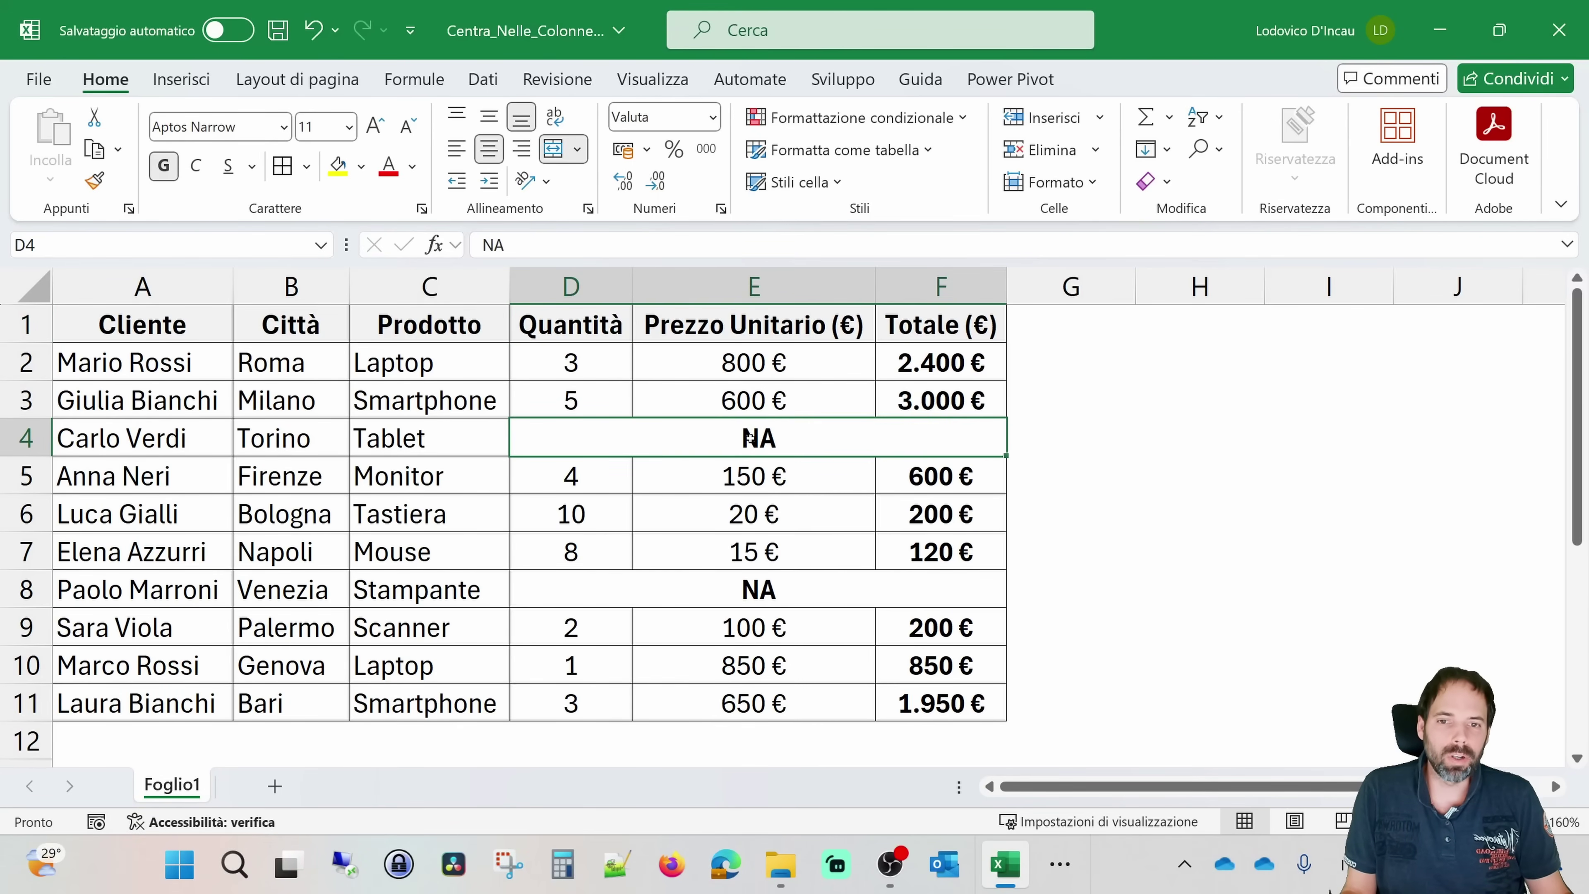
click(553, 157)
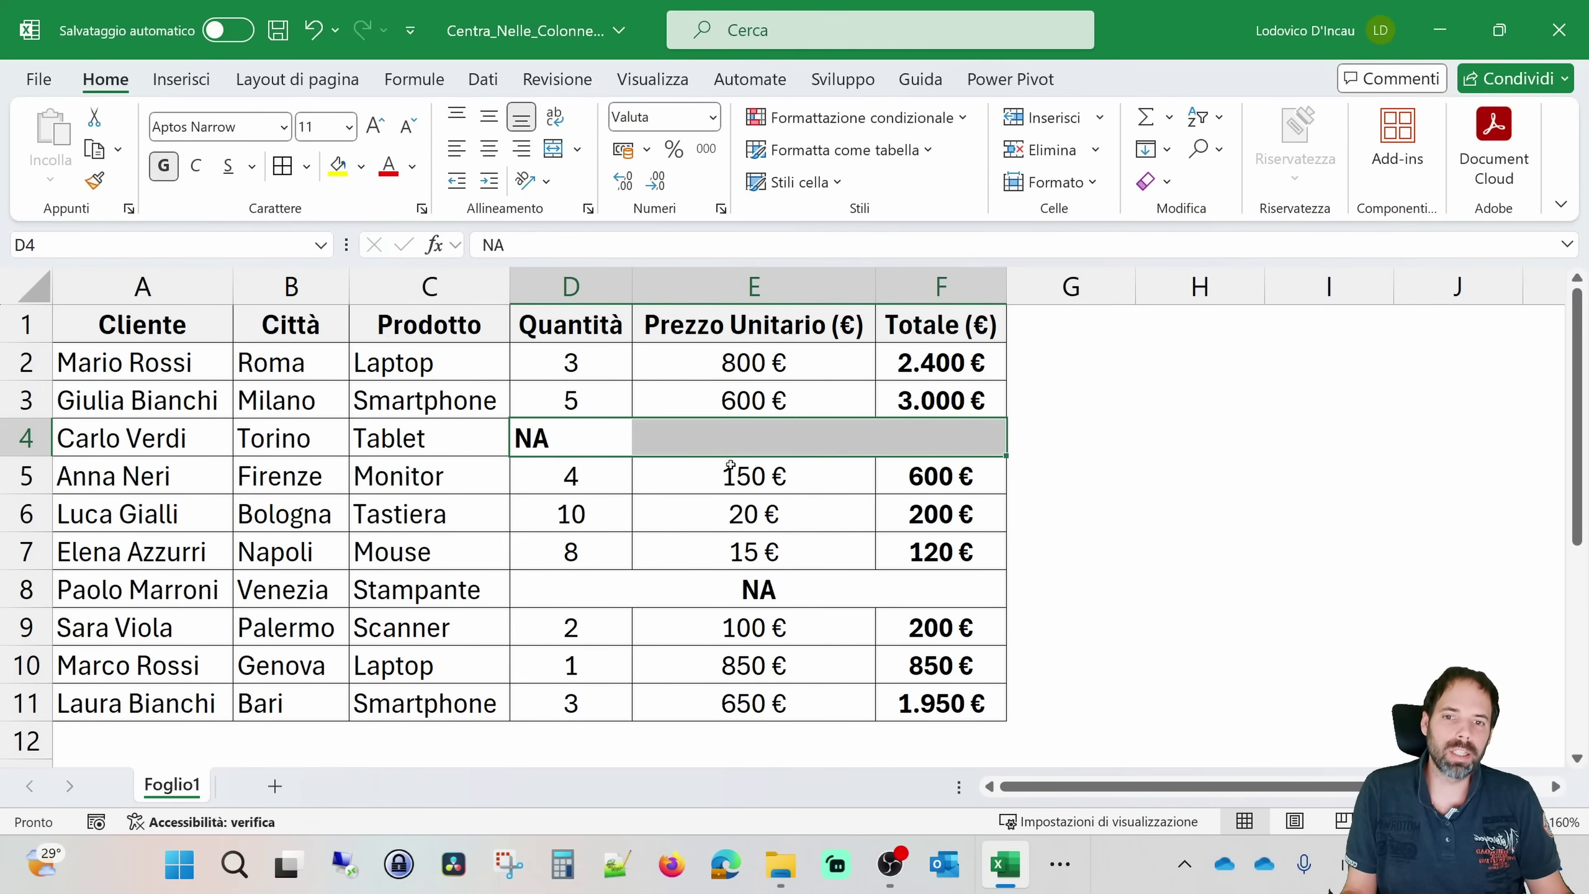
click(602, 595)
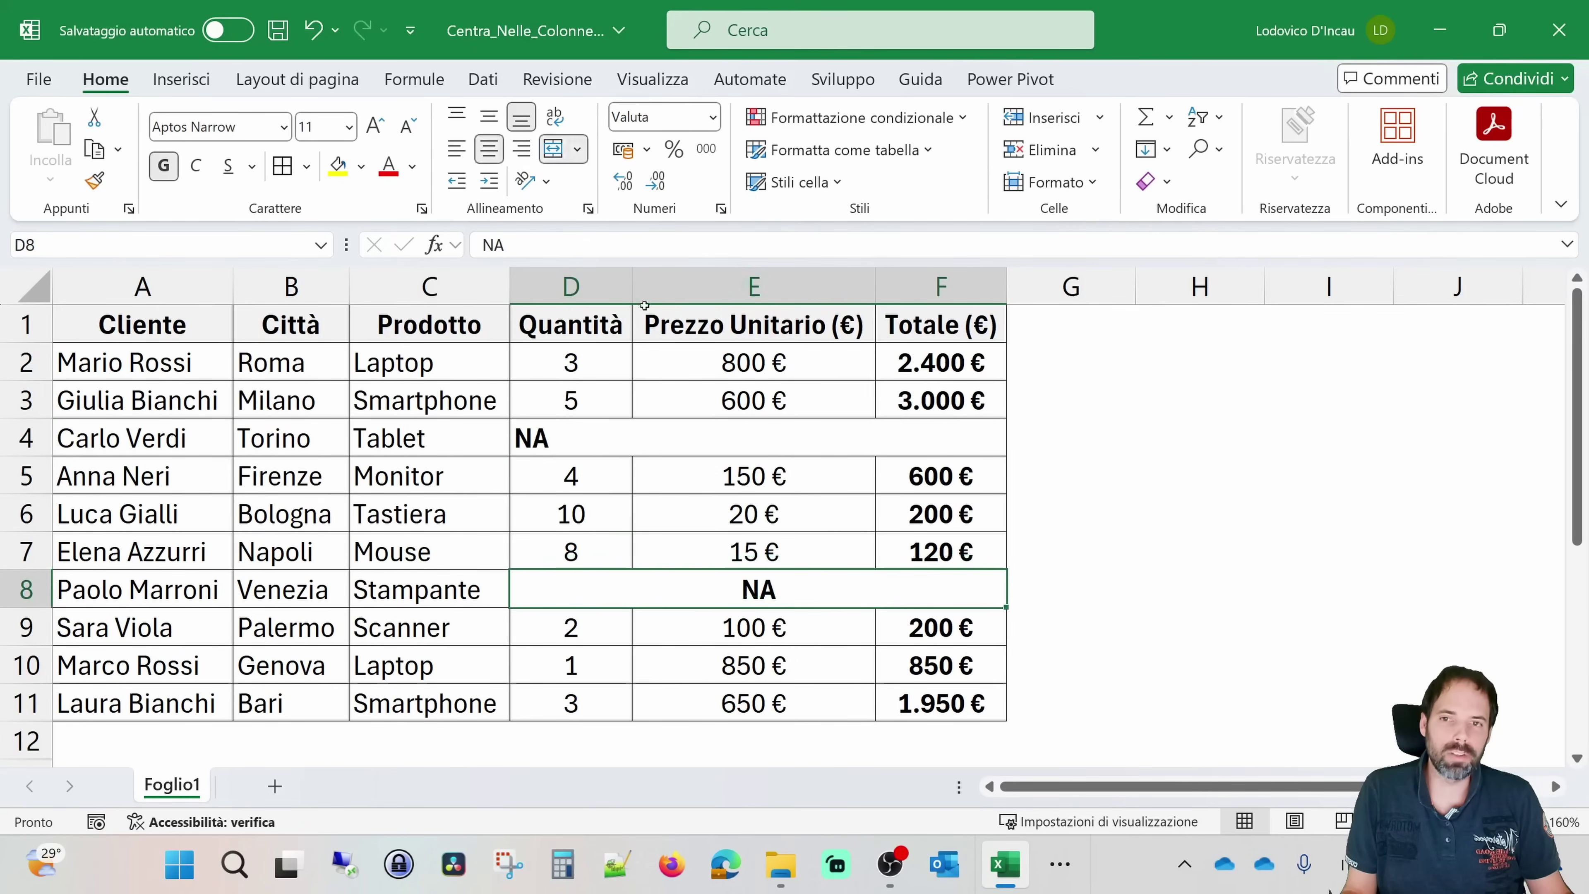
click(553, 148)
Step: Clear the NA entries from D4:F4 and D8:F8, leaving them blank
drag(571, 438, 949, 435)
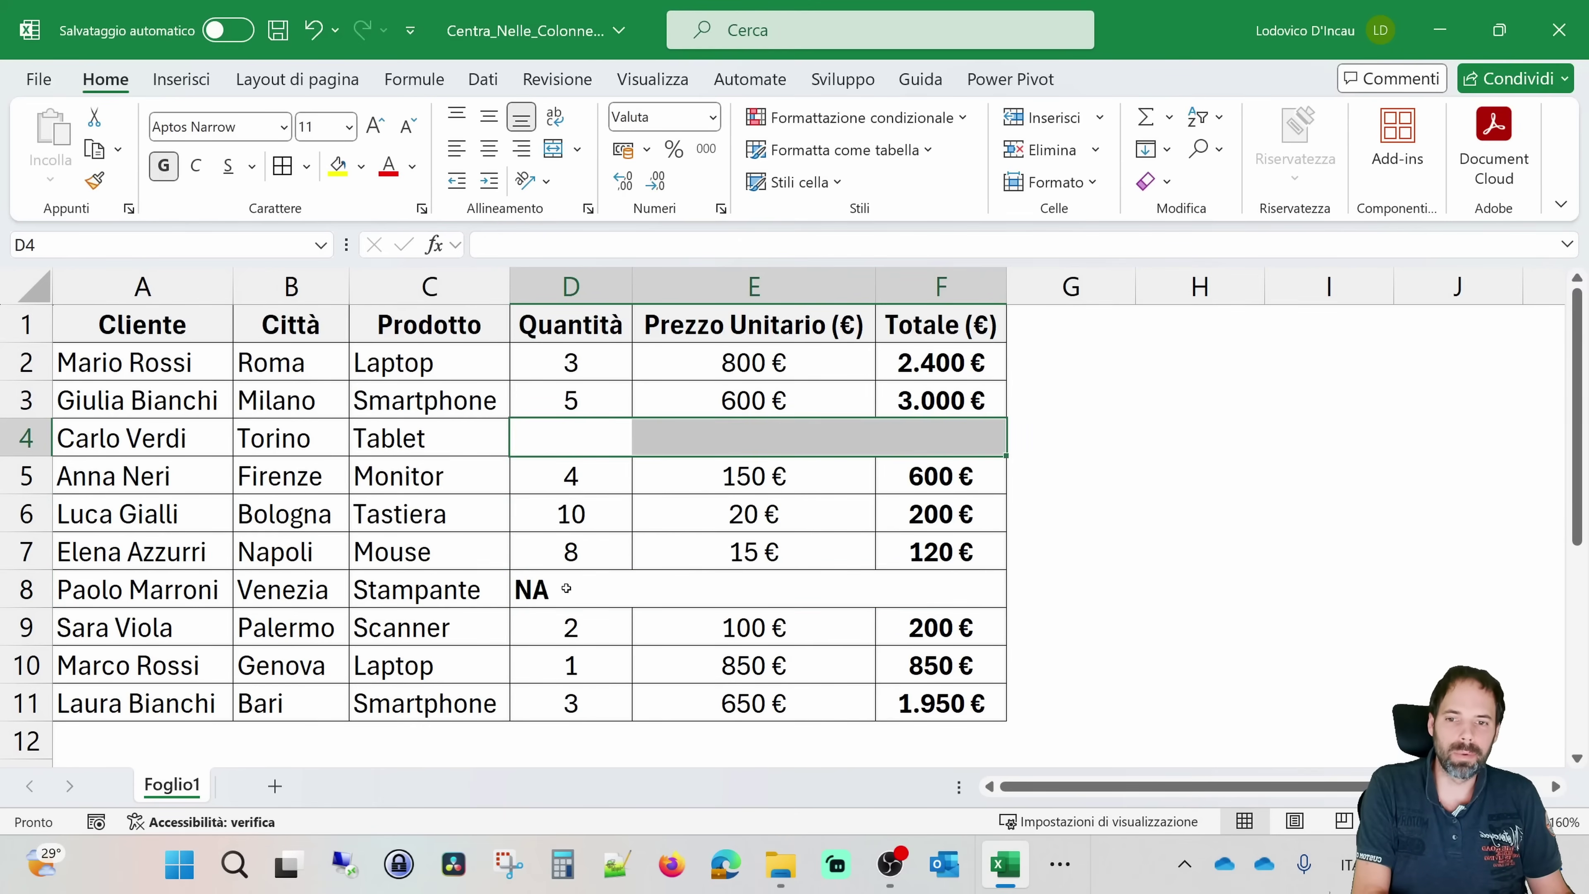
drag(566, 589, 895, 588)
key(Delete)
click(735, 431)
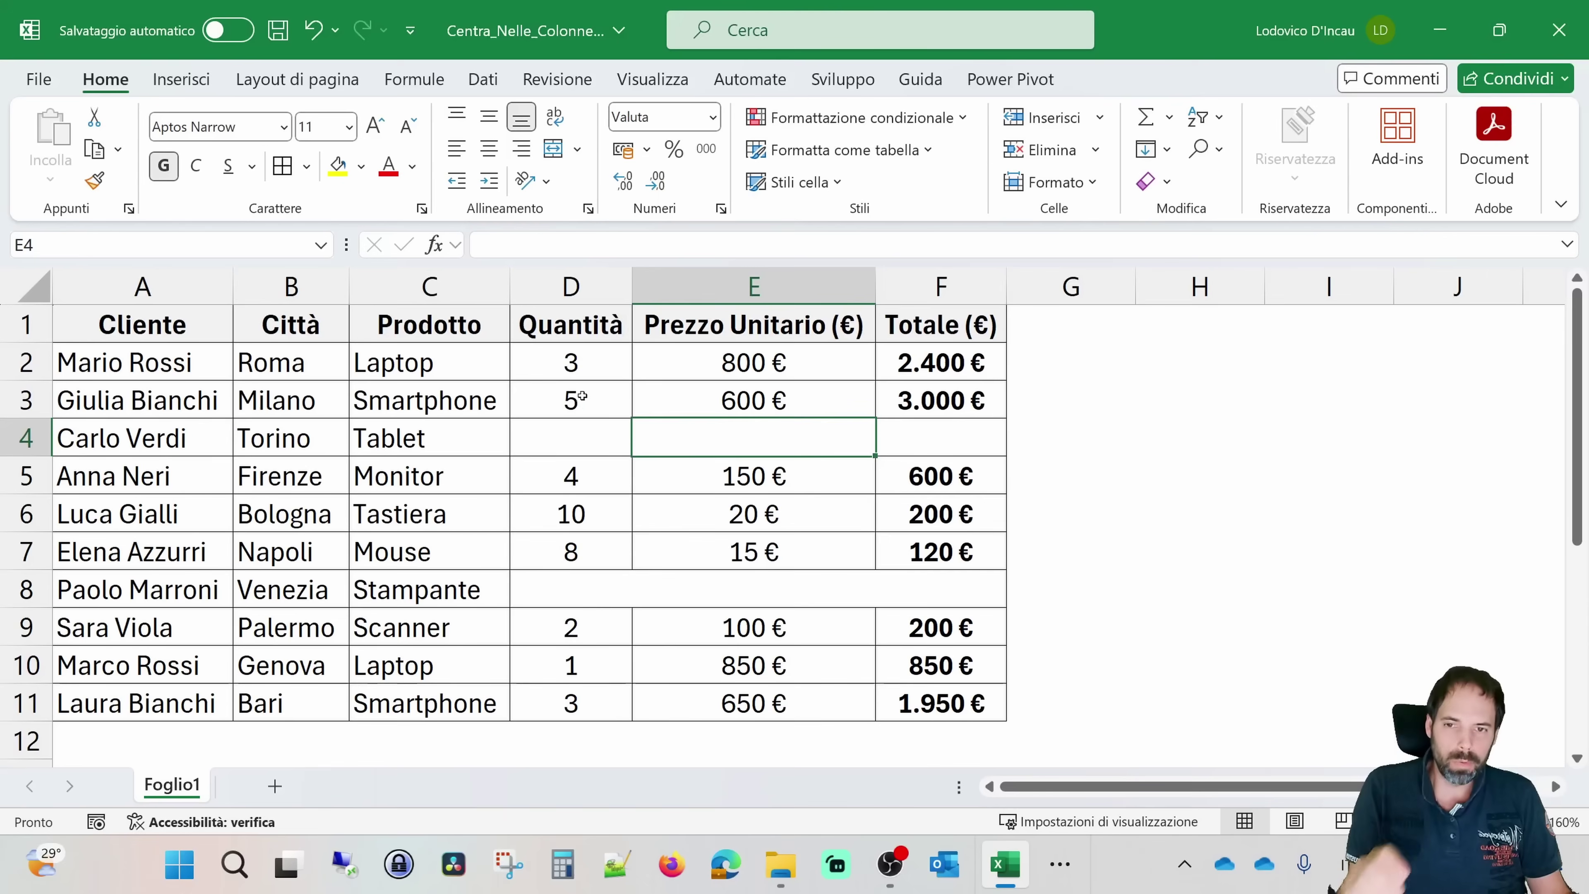
drag(570, 363, 963, 703)
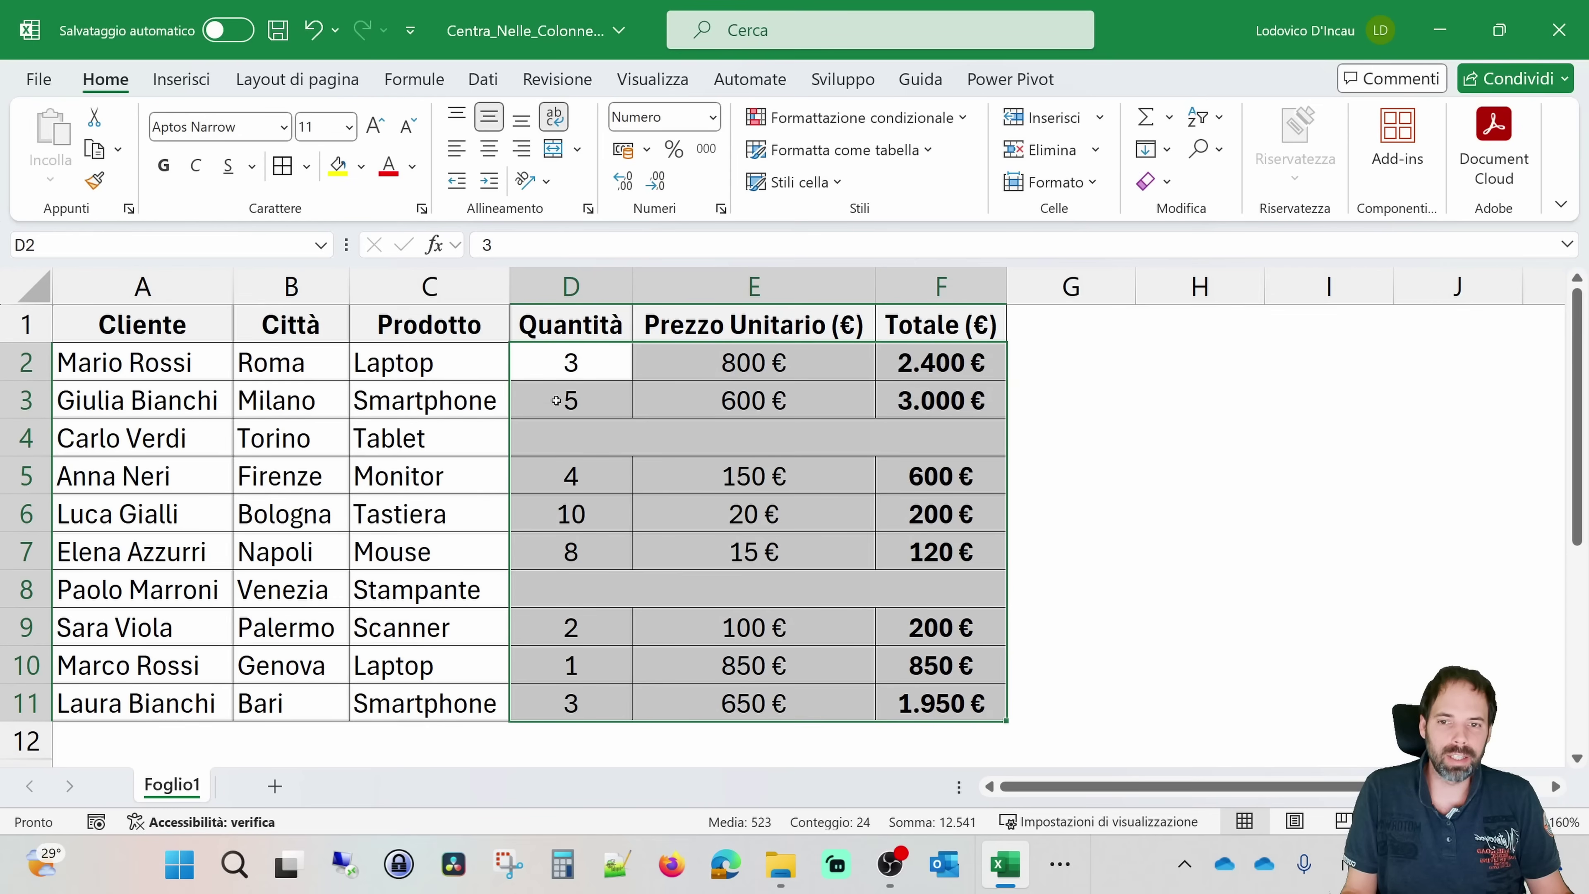
Step: Give cells D2:F11 the Center Across Selection horizontal alignment through Format Cells
click(571, 434)
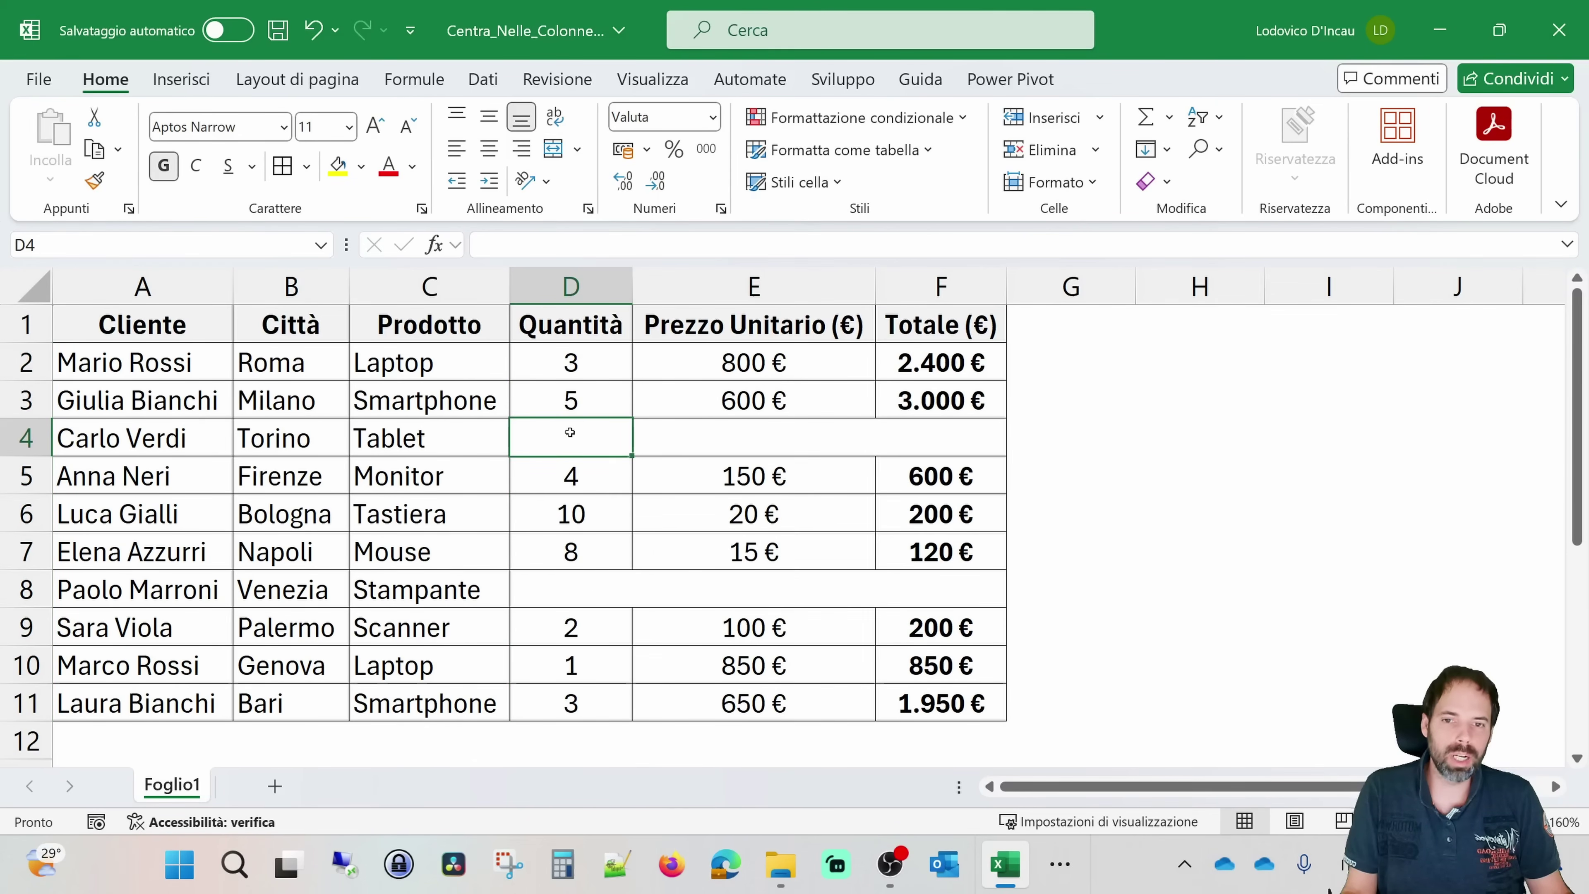
drag(571, 433, 944, 435)
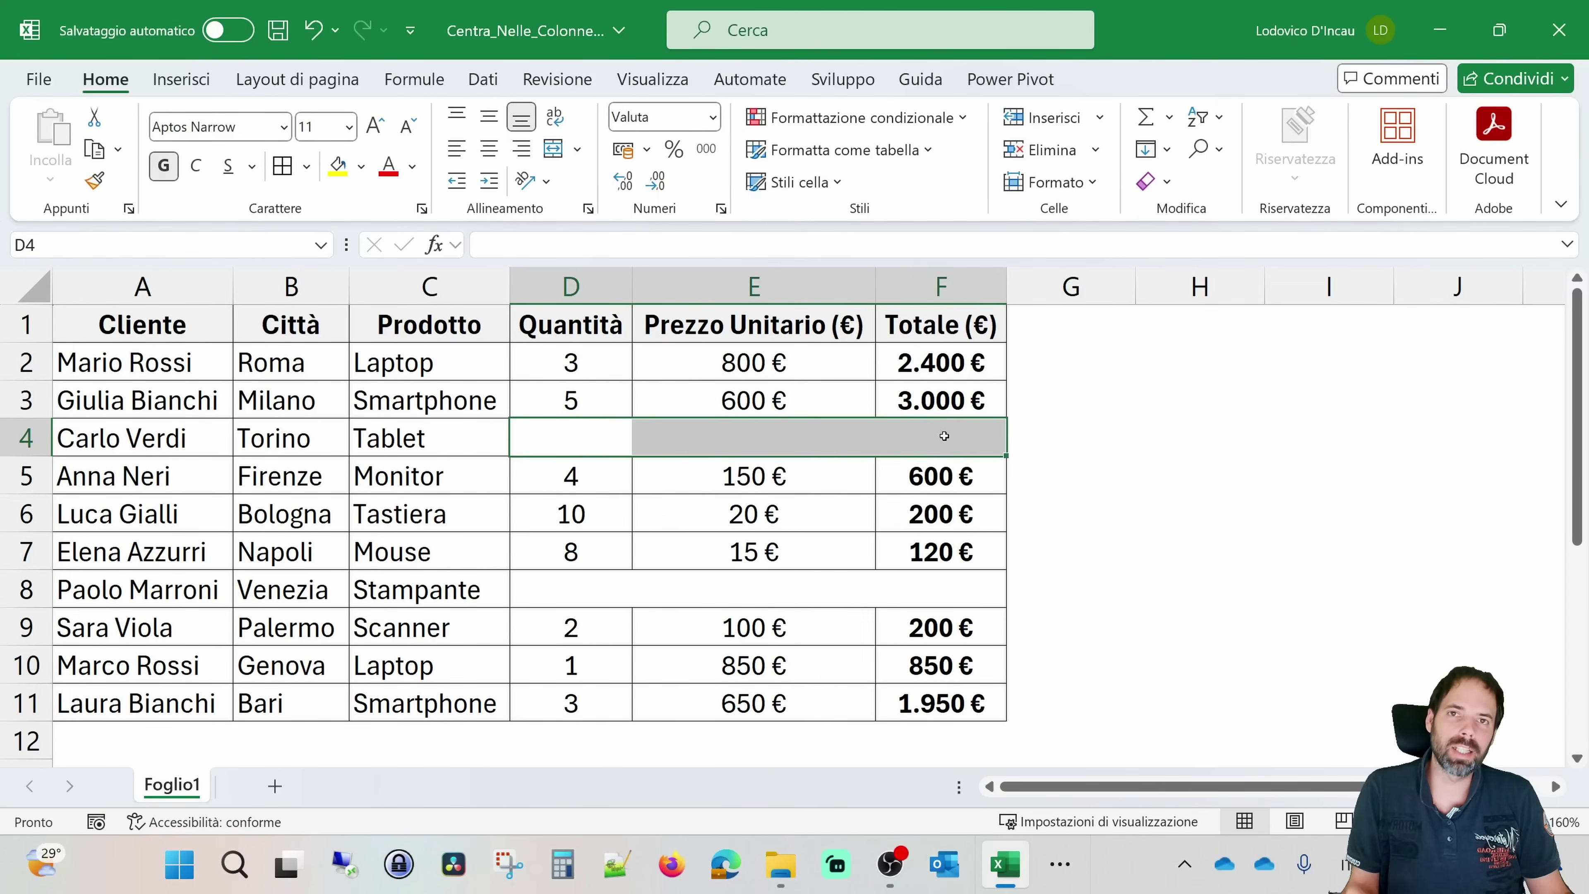
mouse_move(579, 360)
mouse_down()
mouse_move(833, 498)
mouse_move(881, 620)
mouse_up()
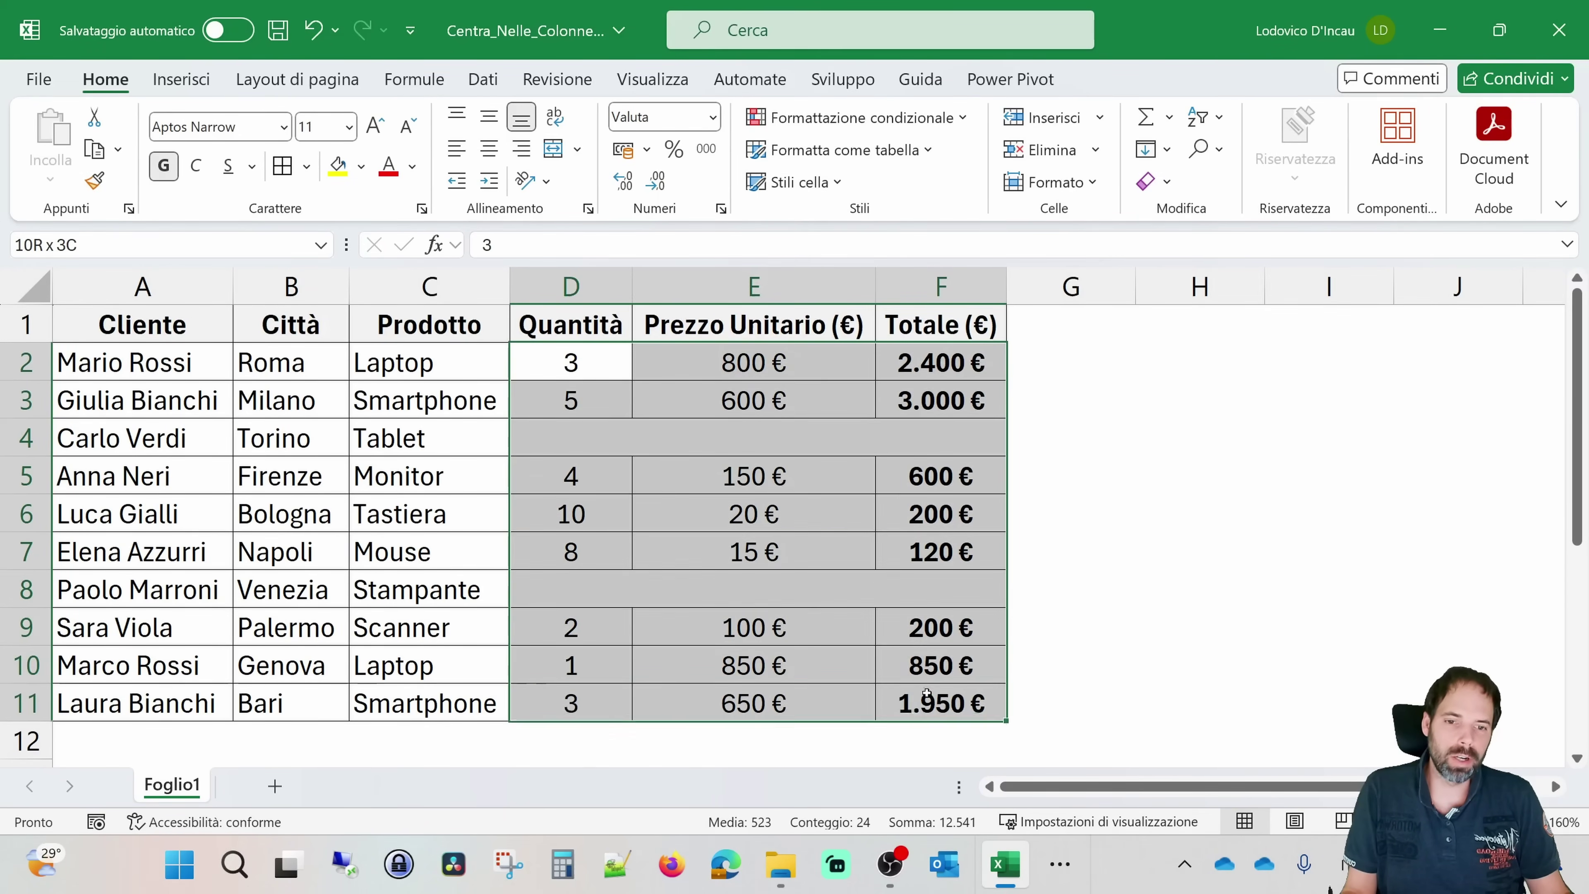
right_click(691, 469)
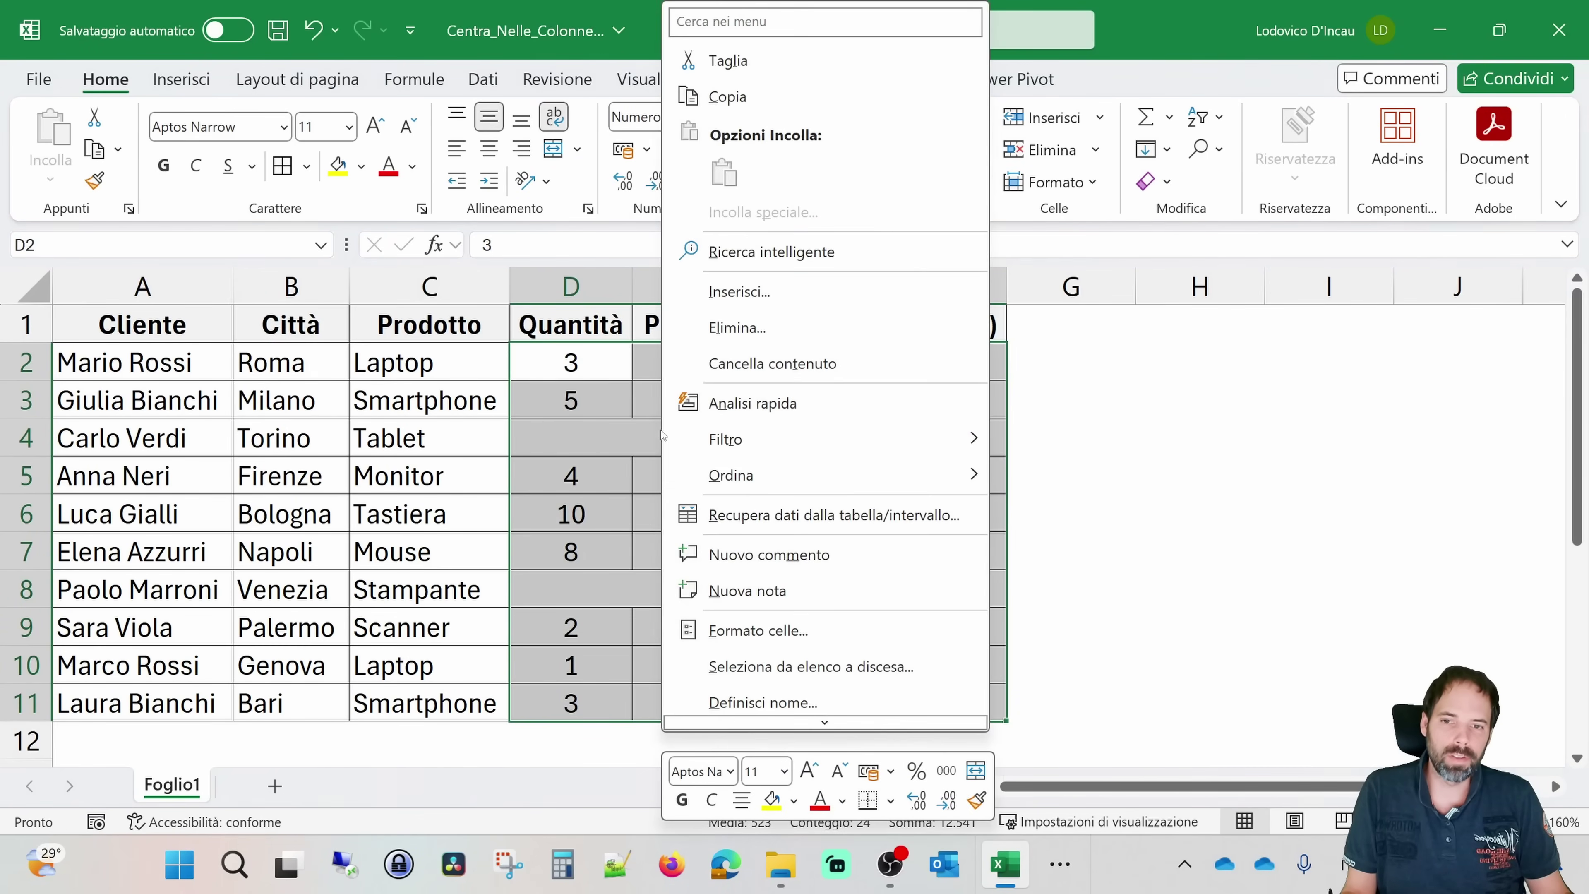
click(743, 626)
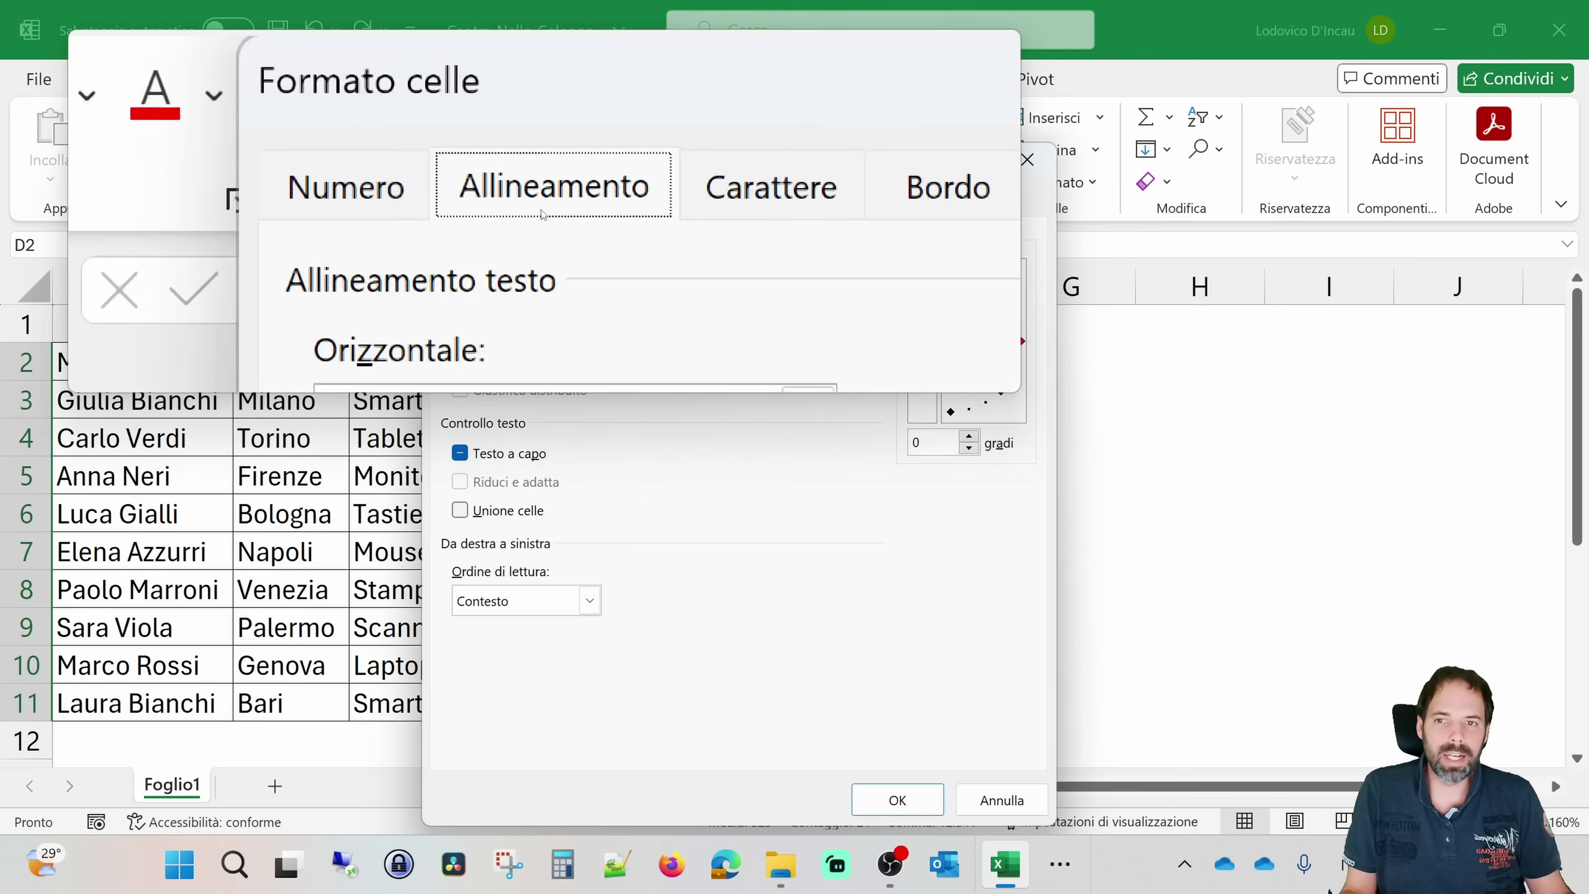
click(542, 289)
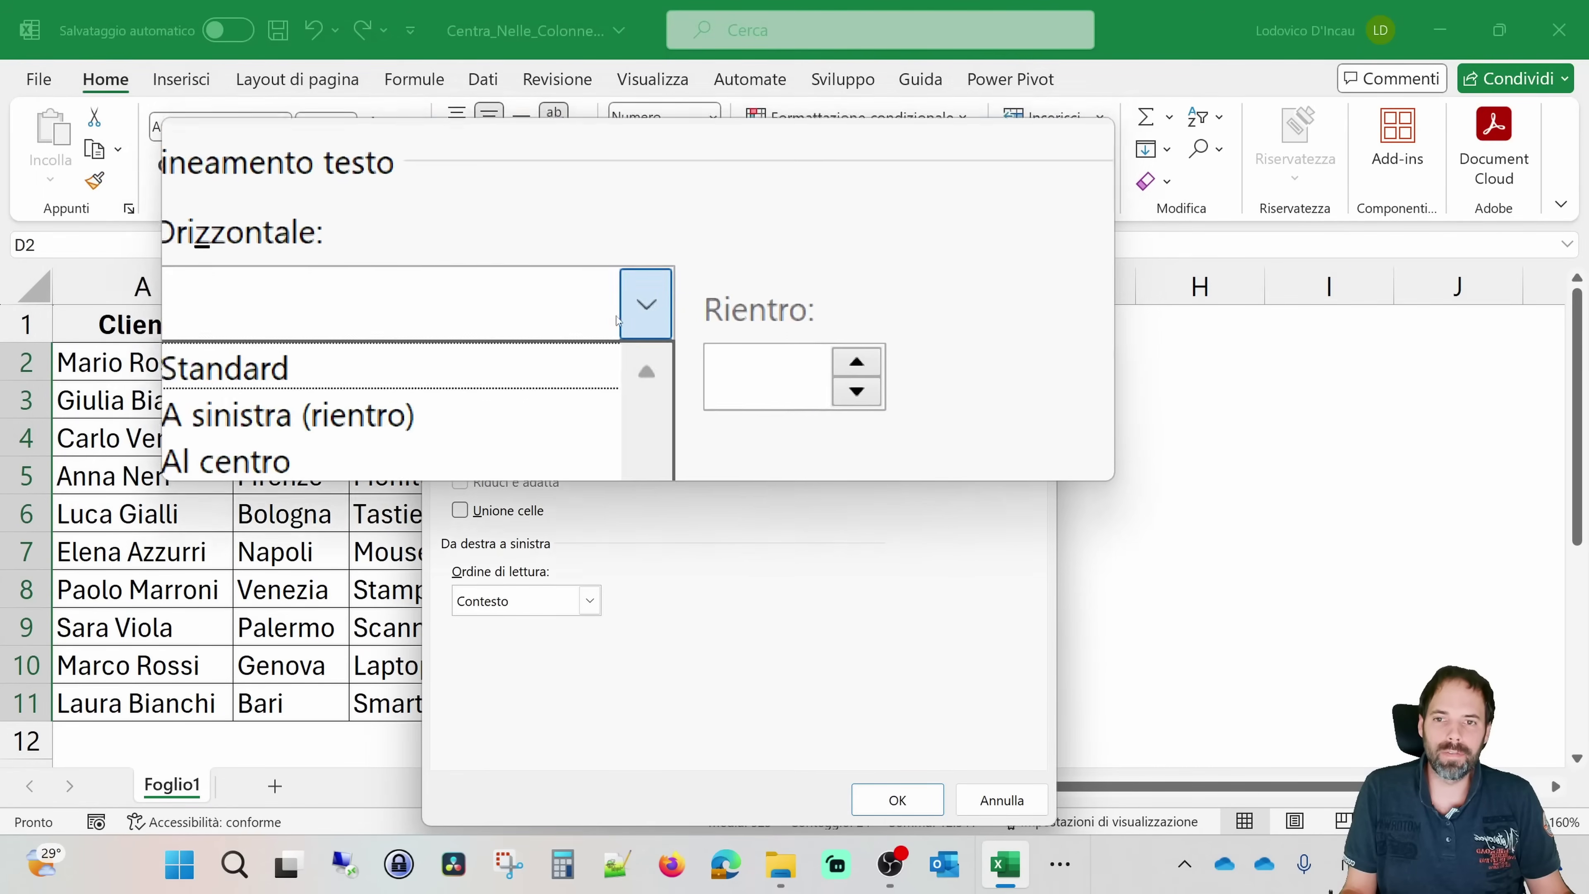
click(543, 442)
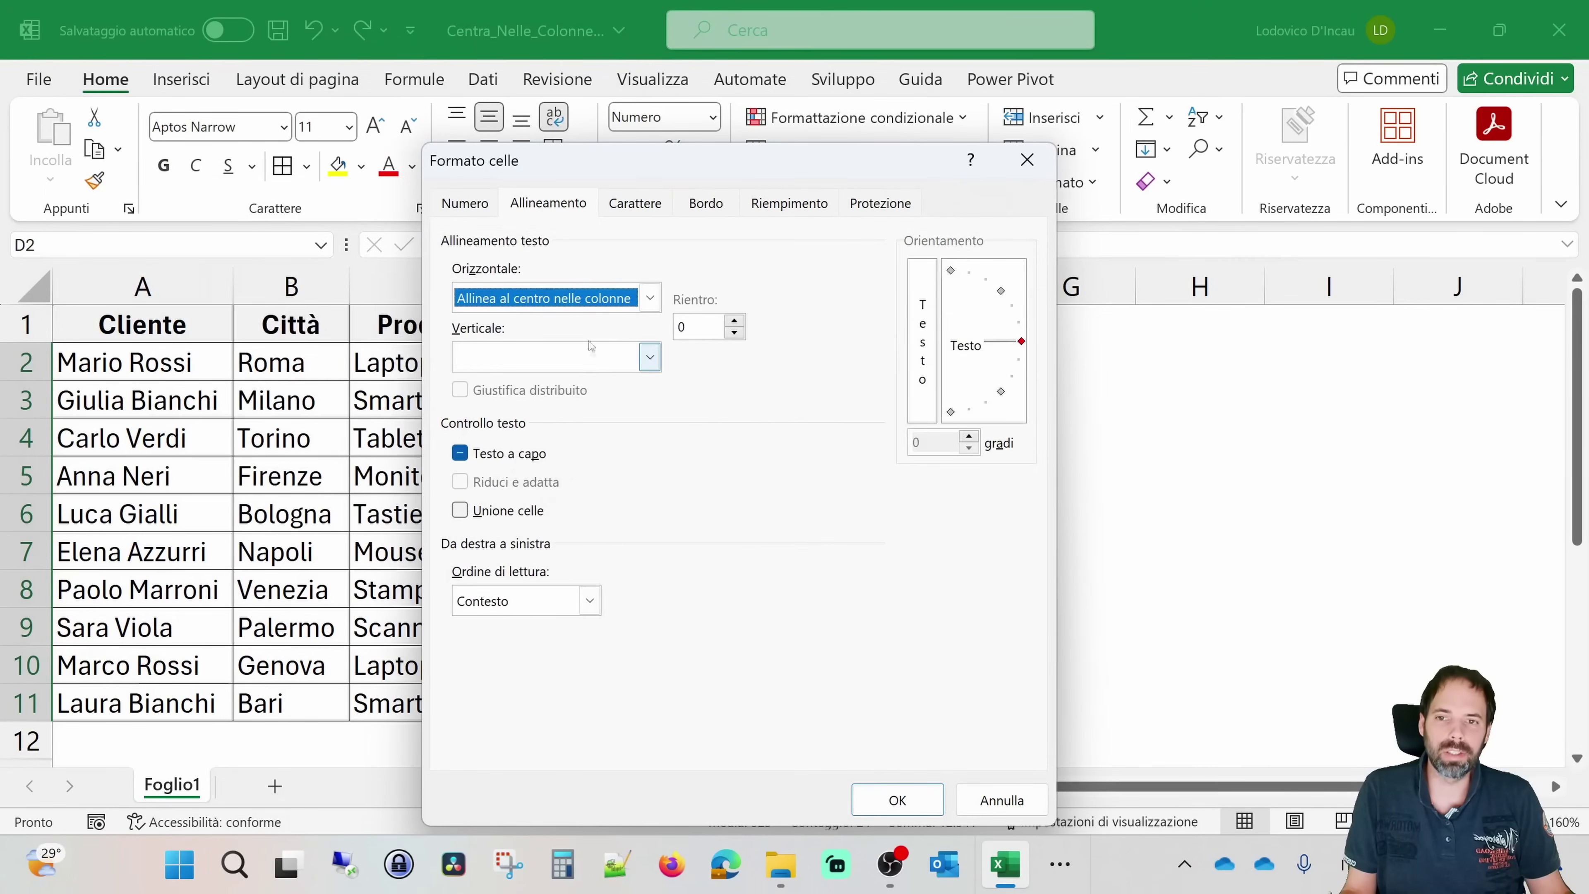
click(915, 808)
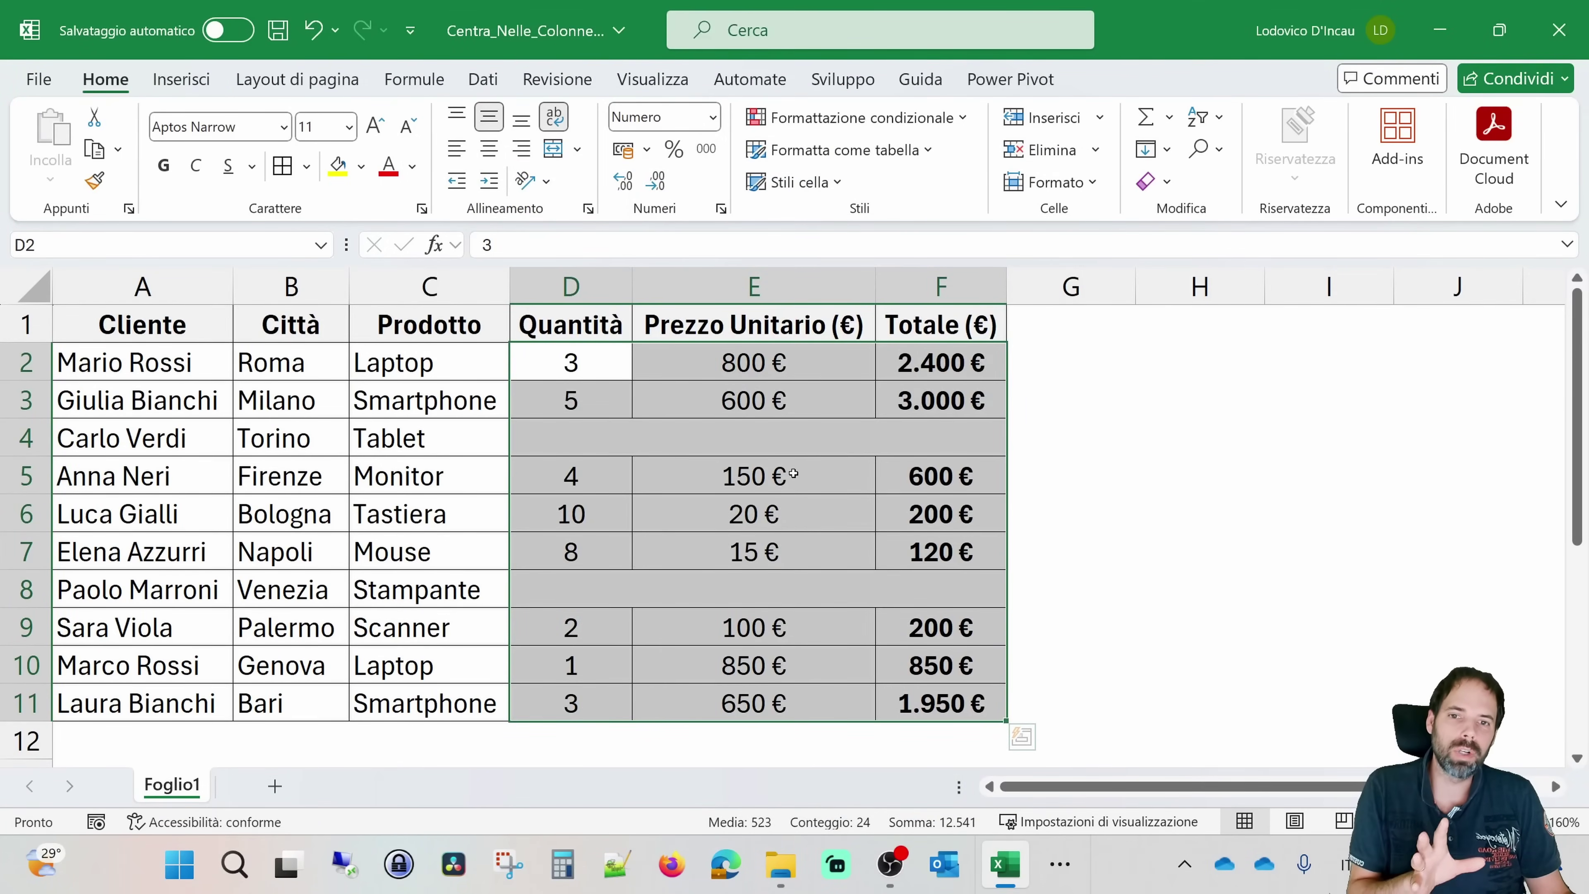
Step: Type NA into D4, E8 and D8 of the sales table
click(571, 442)
text(NA)
key(Return)
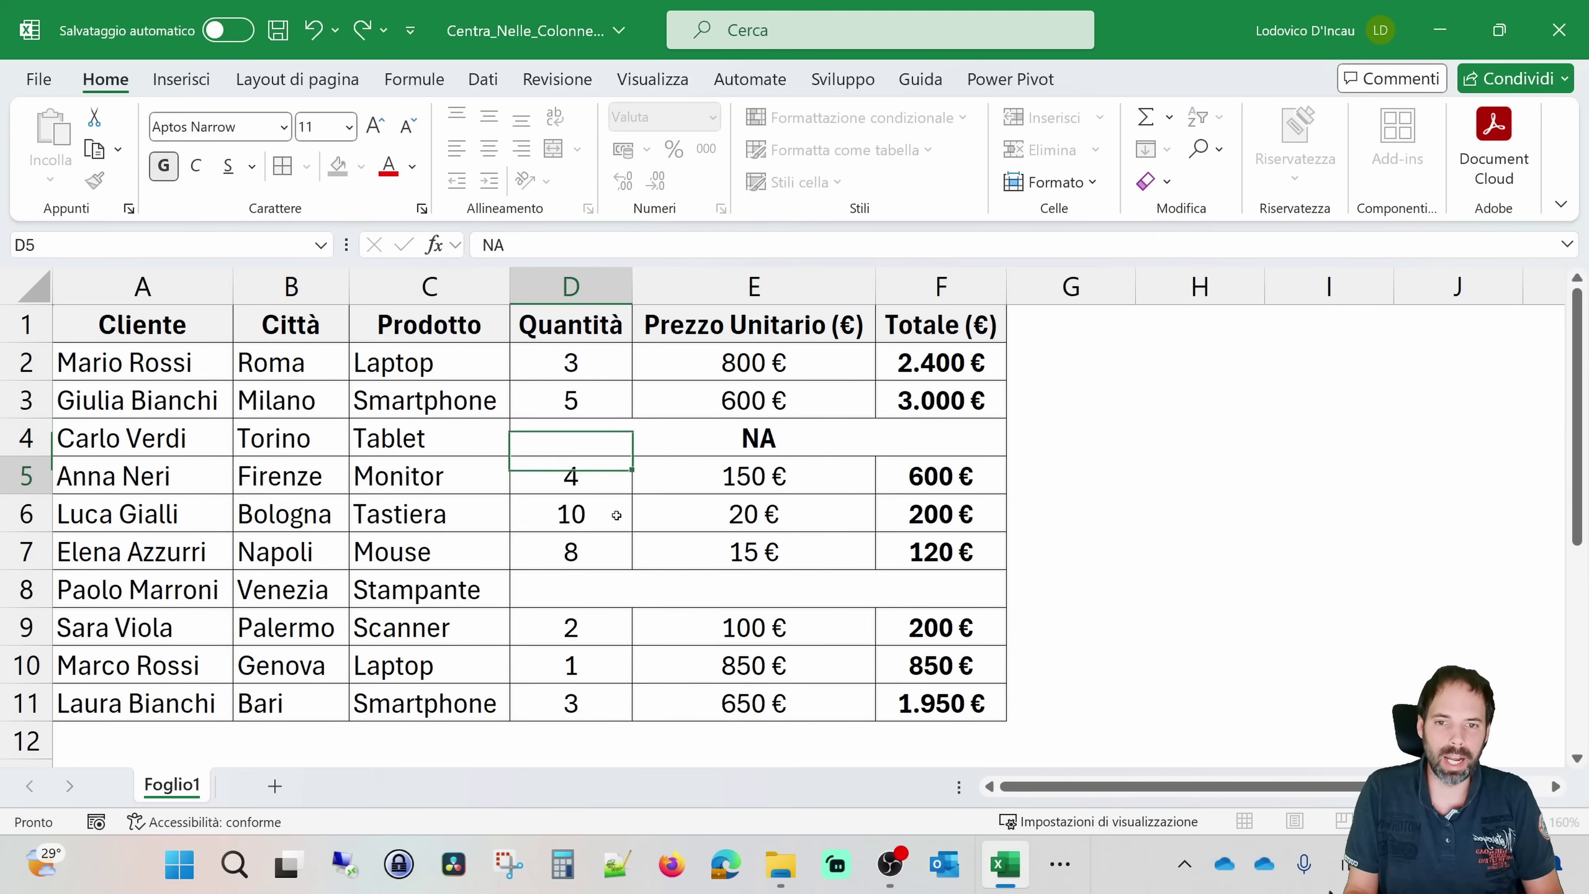
click(777, 443)
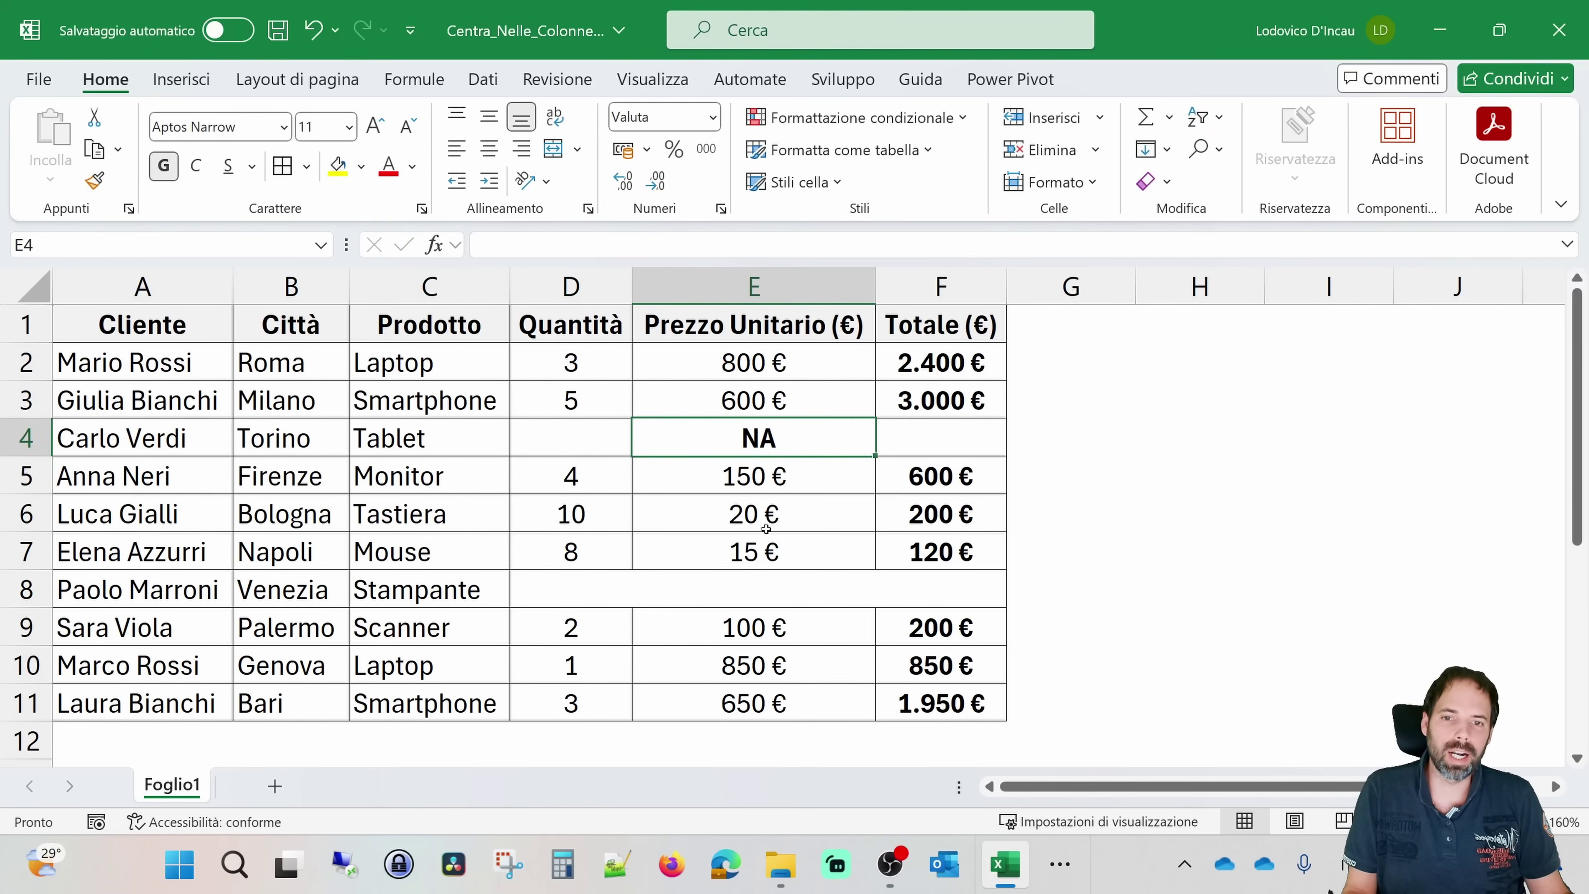
click(604, 584)
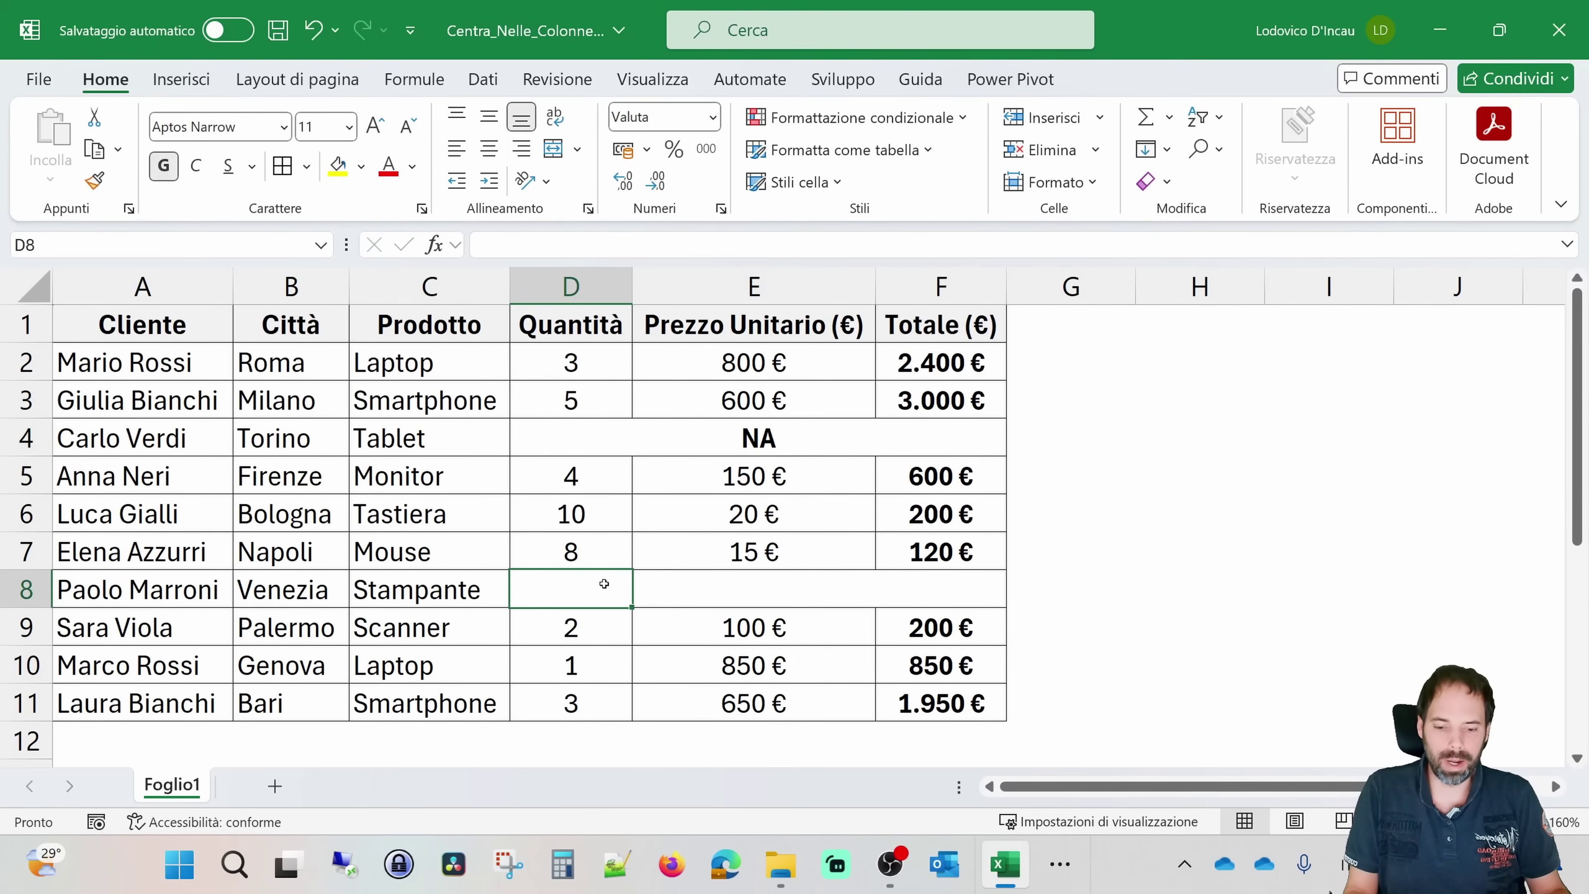
key(Right)
text(NA)
key(Return)
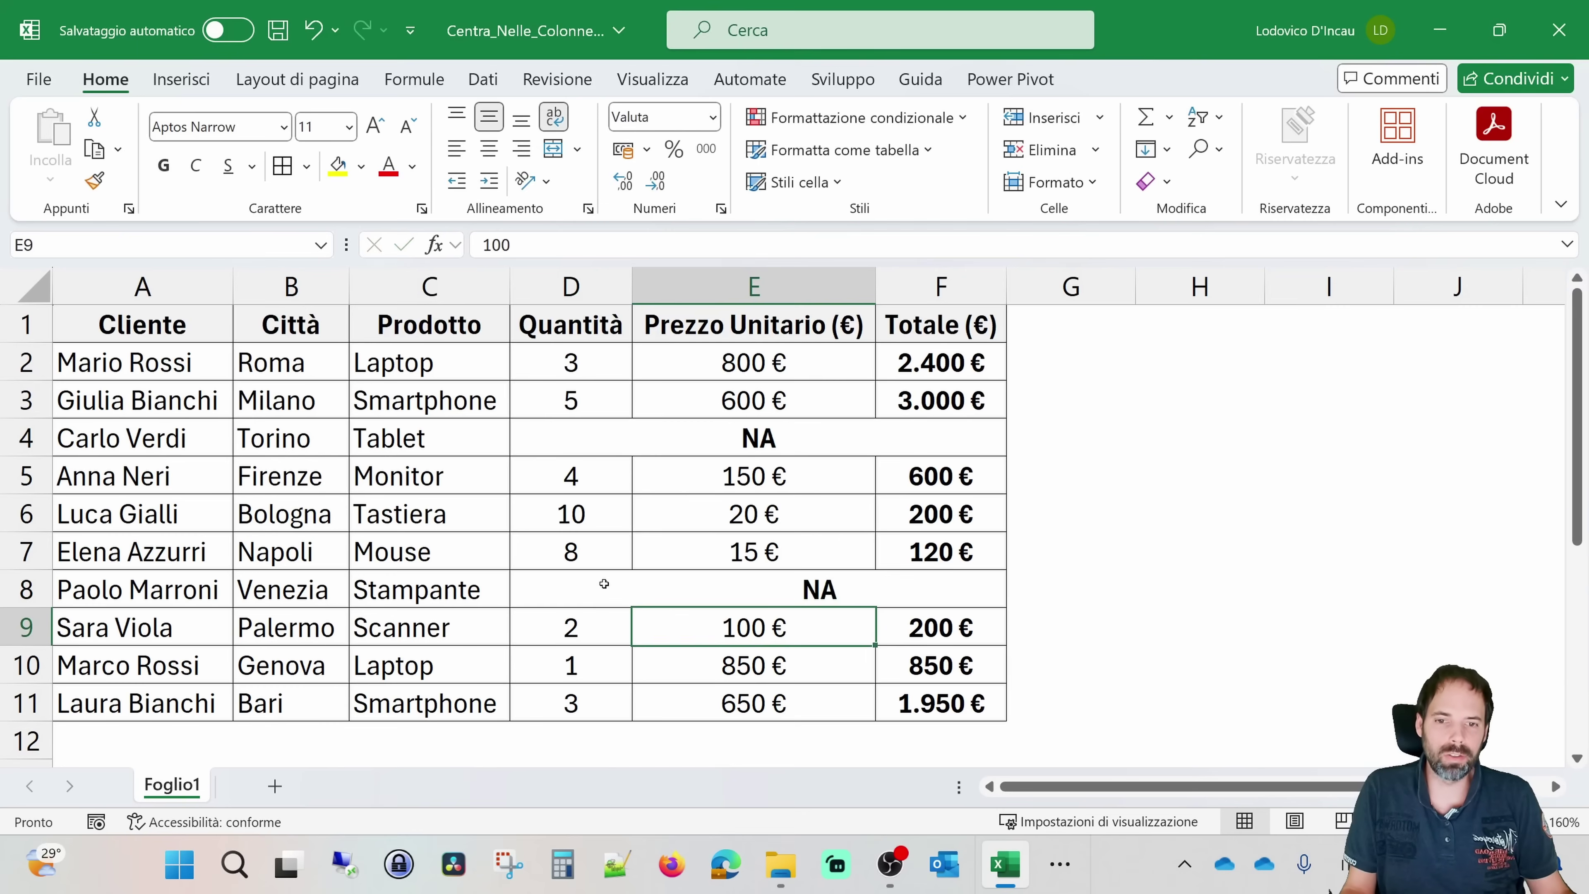
drag(764, 586, 793, 589)
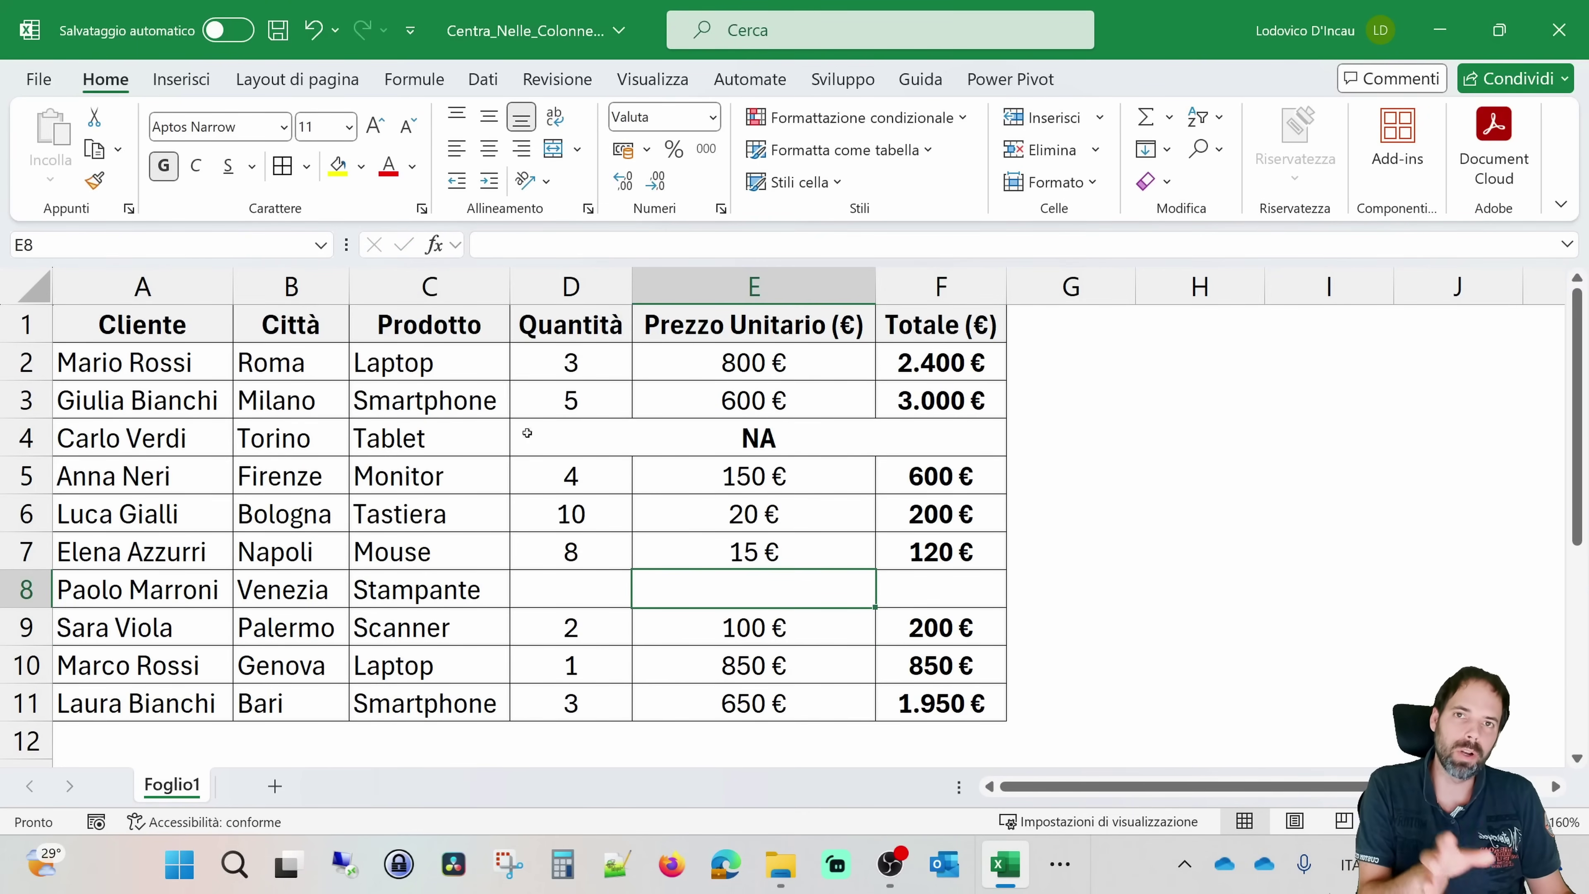
click(572, 585)
text(NA)
key(Return)
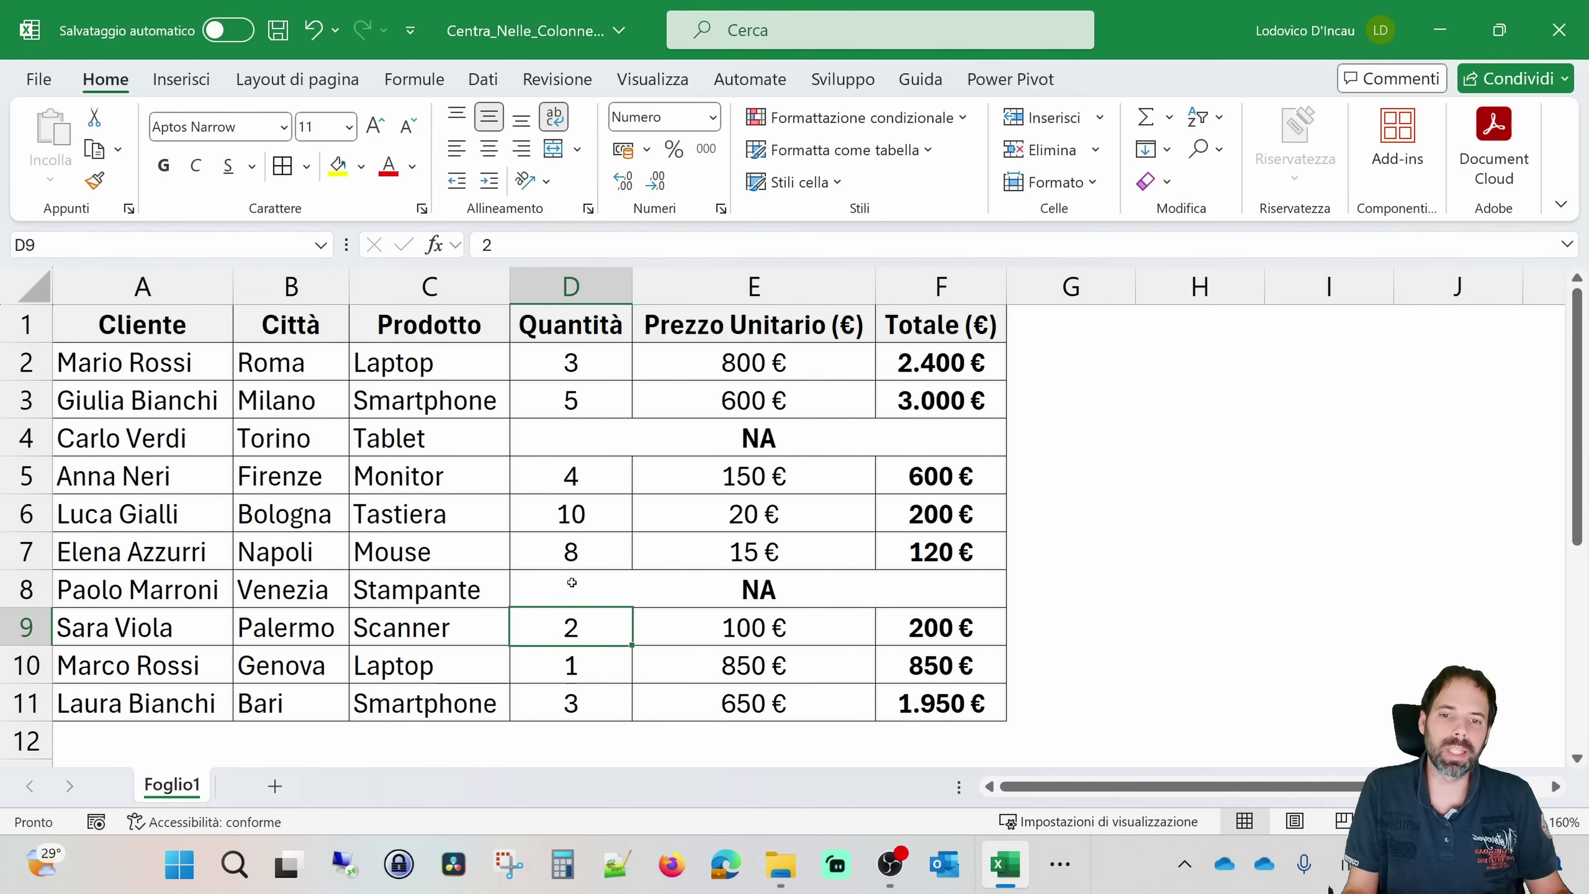
Step: Check the centred NA ranges in rows 4 and 8, then select the Quantità header D1 for sorting
drag(572, 583, 898, 590)
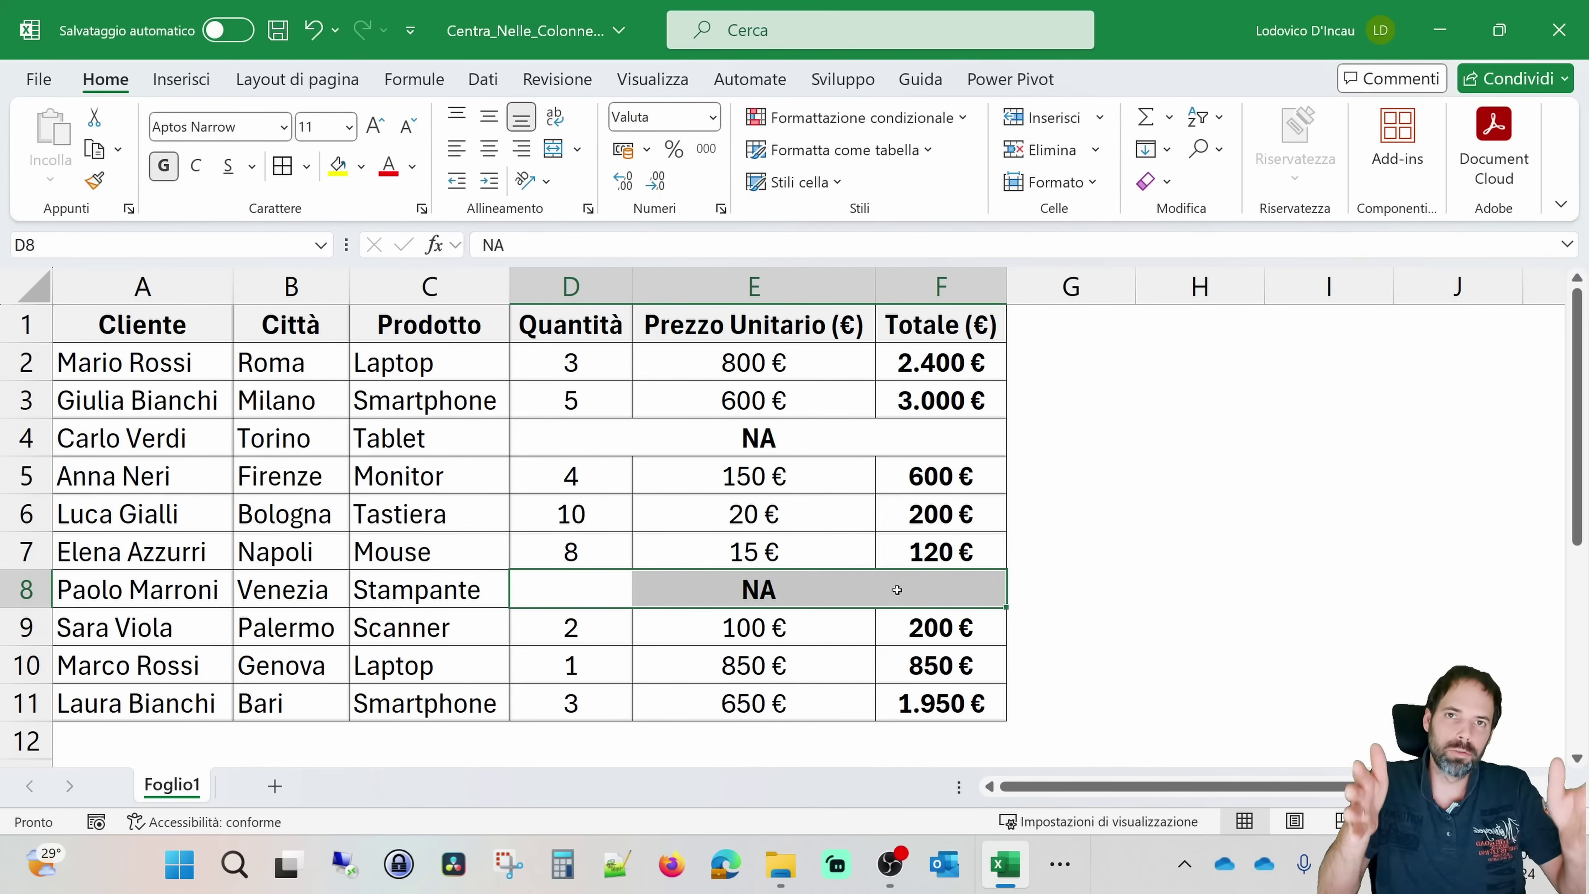
drag(563, 439, 926, 435)
drag(572, 589, 924, 591)
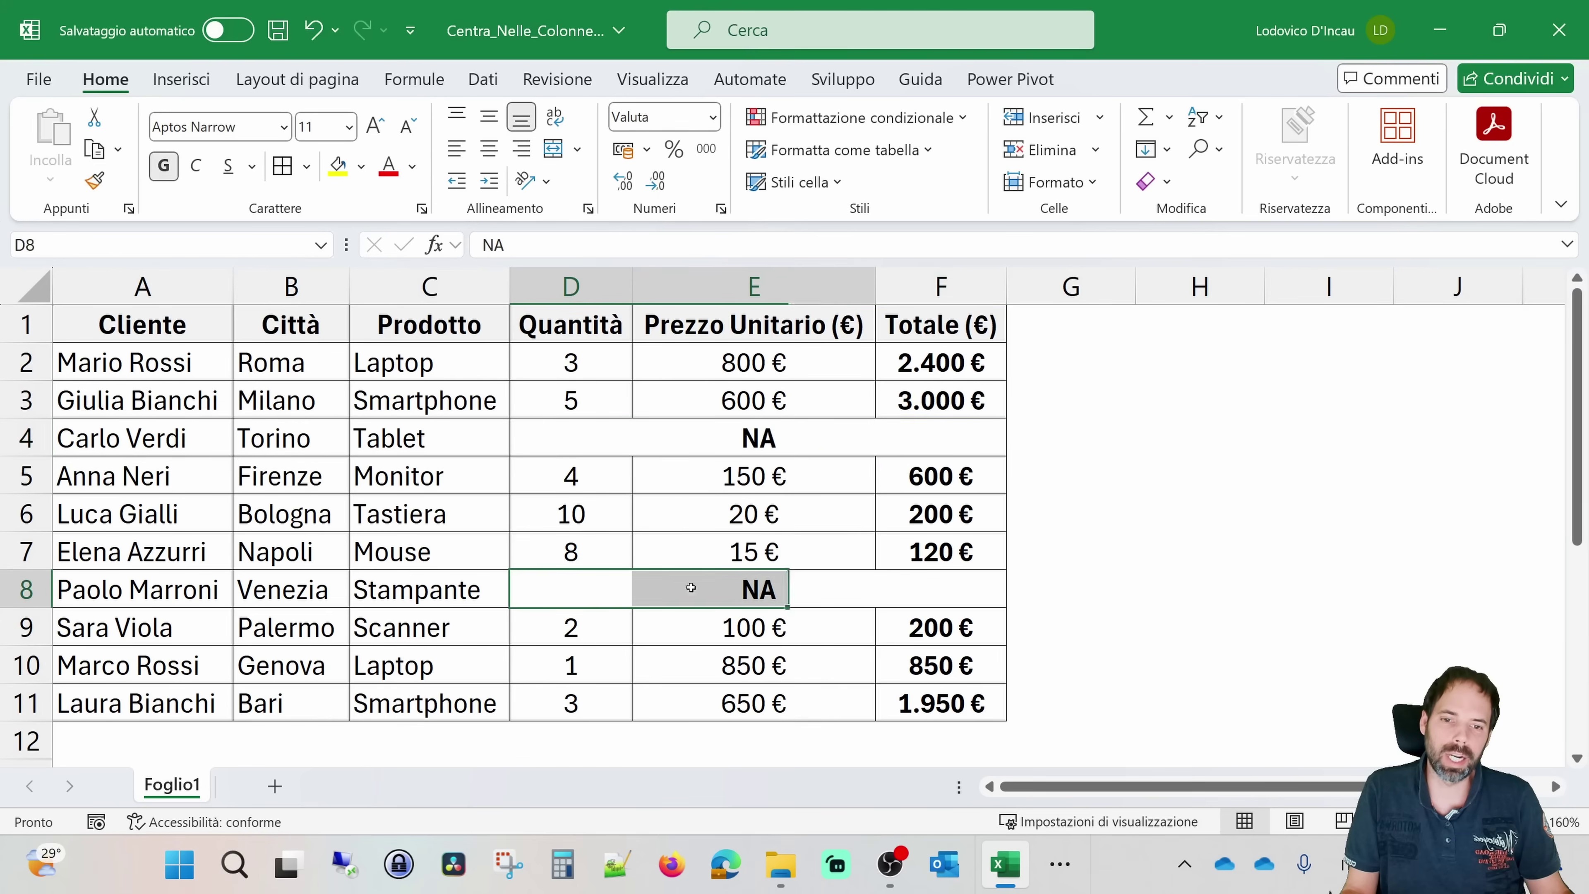
click(948, 399)
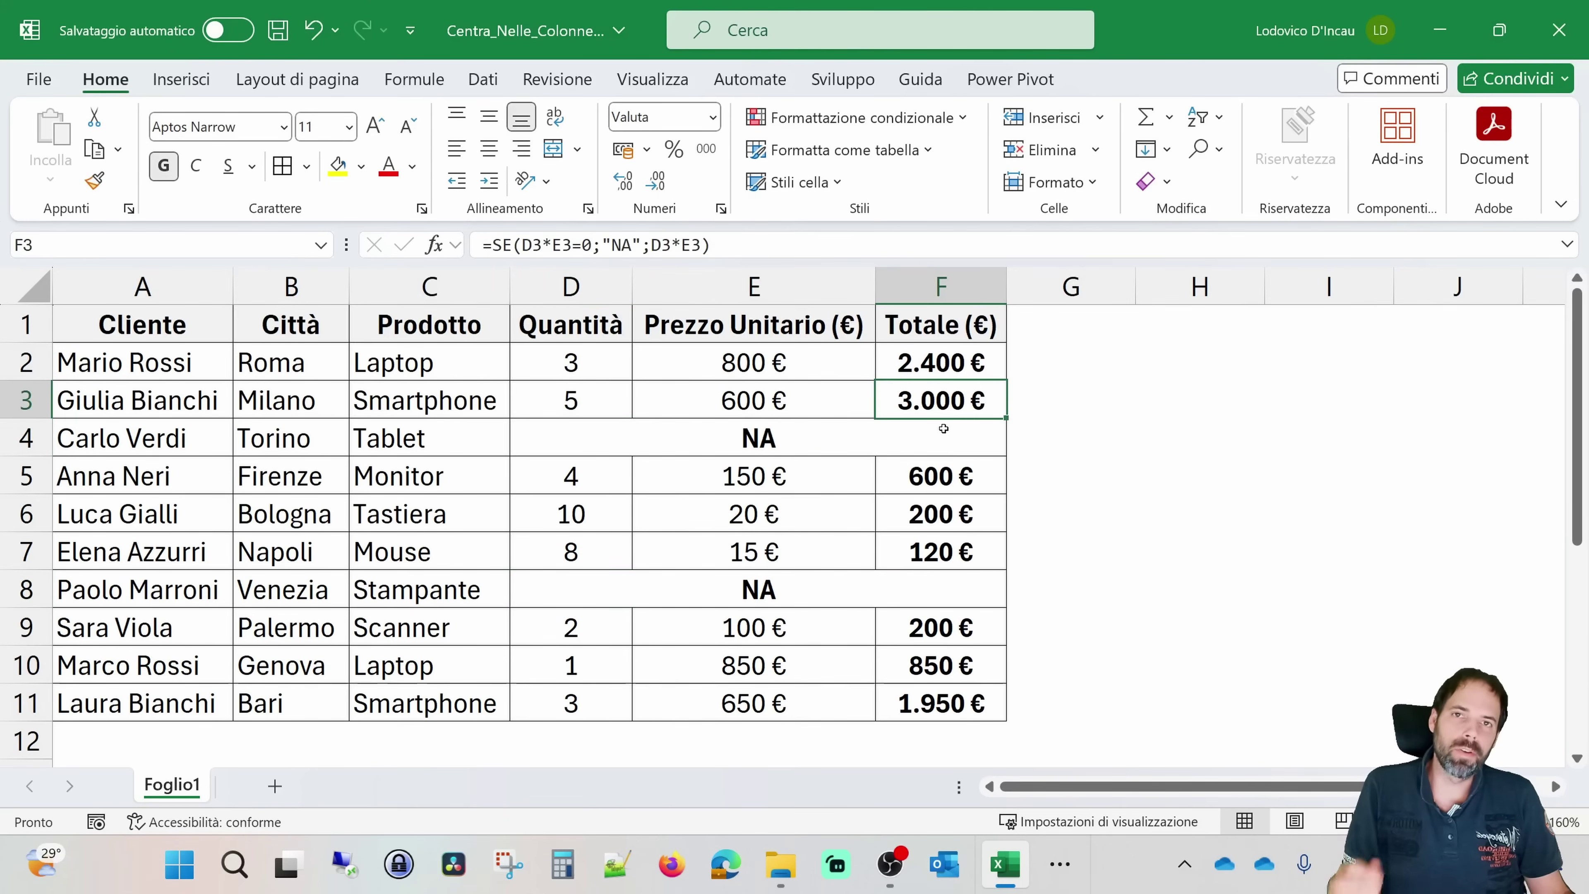
click(798, 437)
click(550, 333)
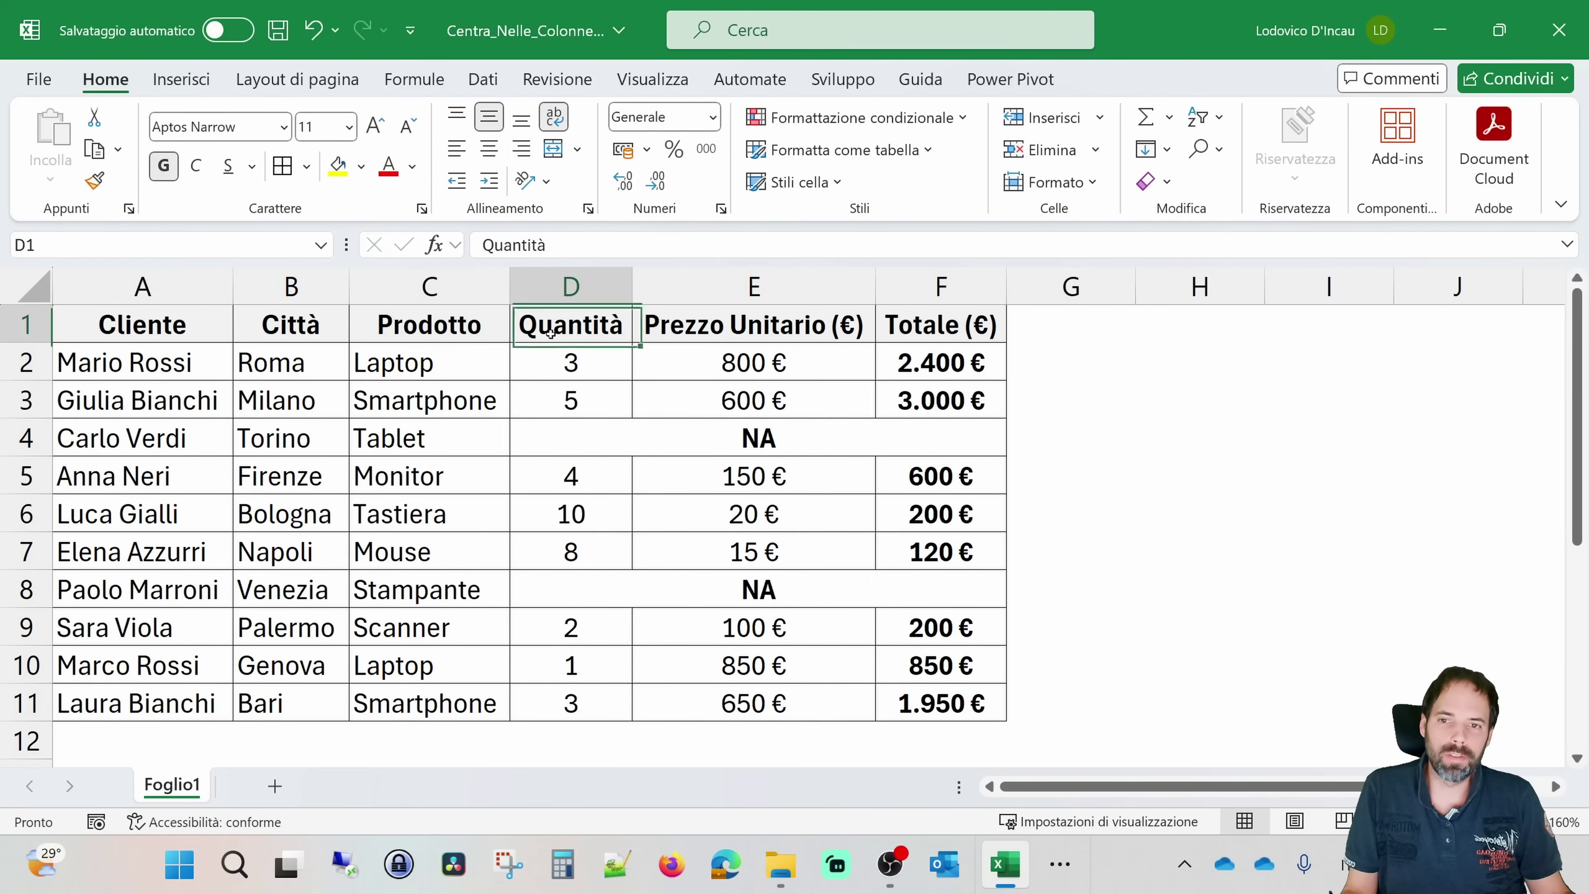
click(1220, 119)
Step: Sort the table by Quantità ascending, then undo the sort to restore the original order
click(1314, 149)
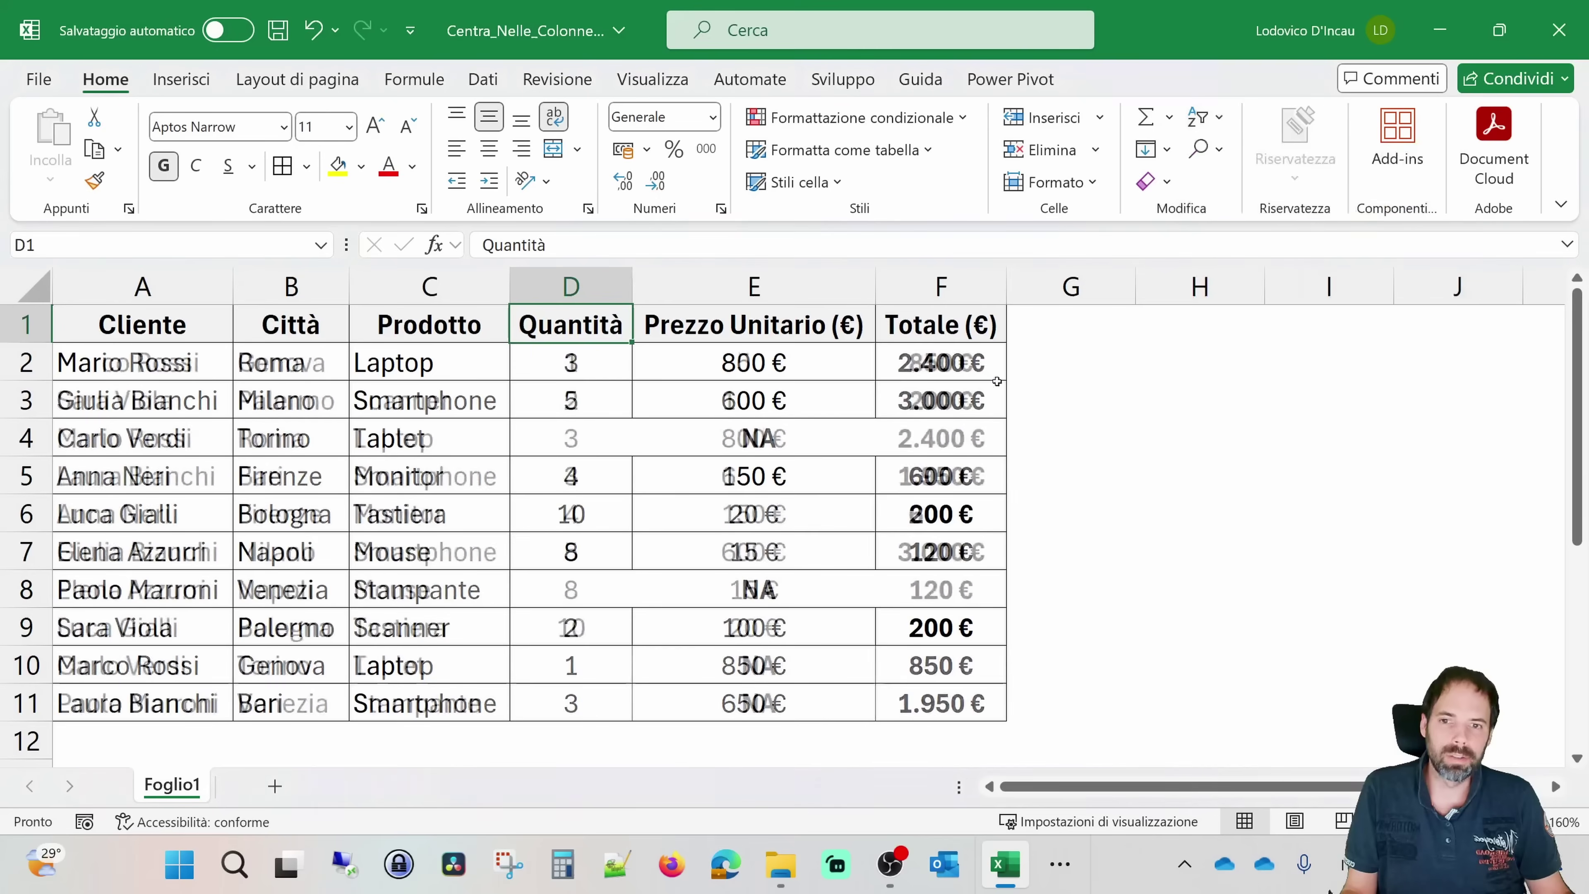
click(662, 654)
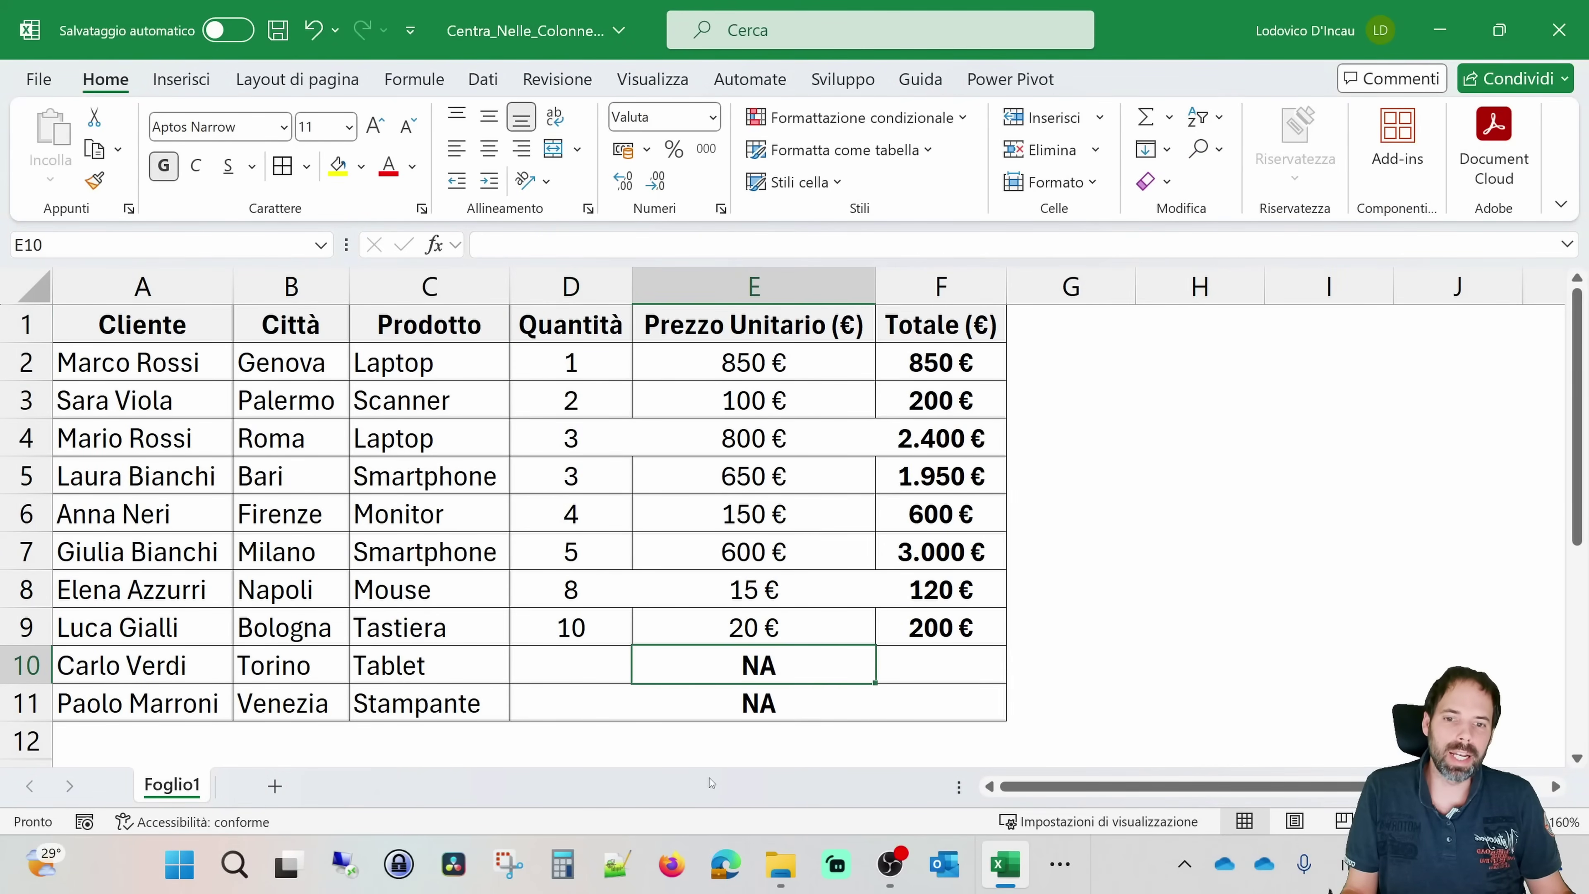
key(ctrl+z)
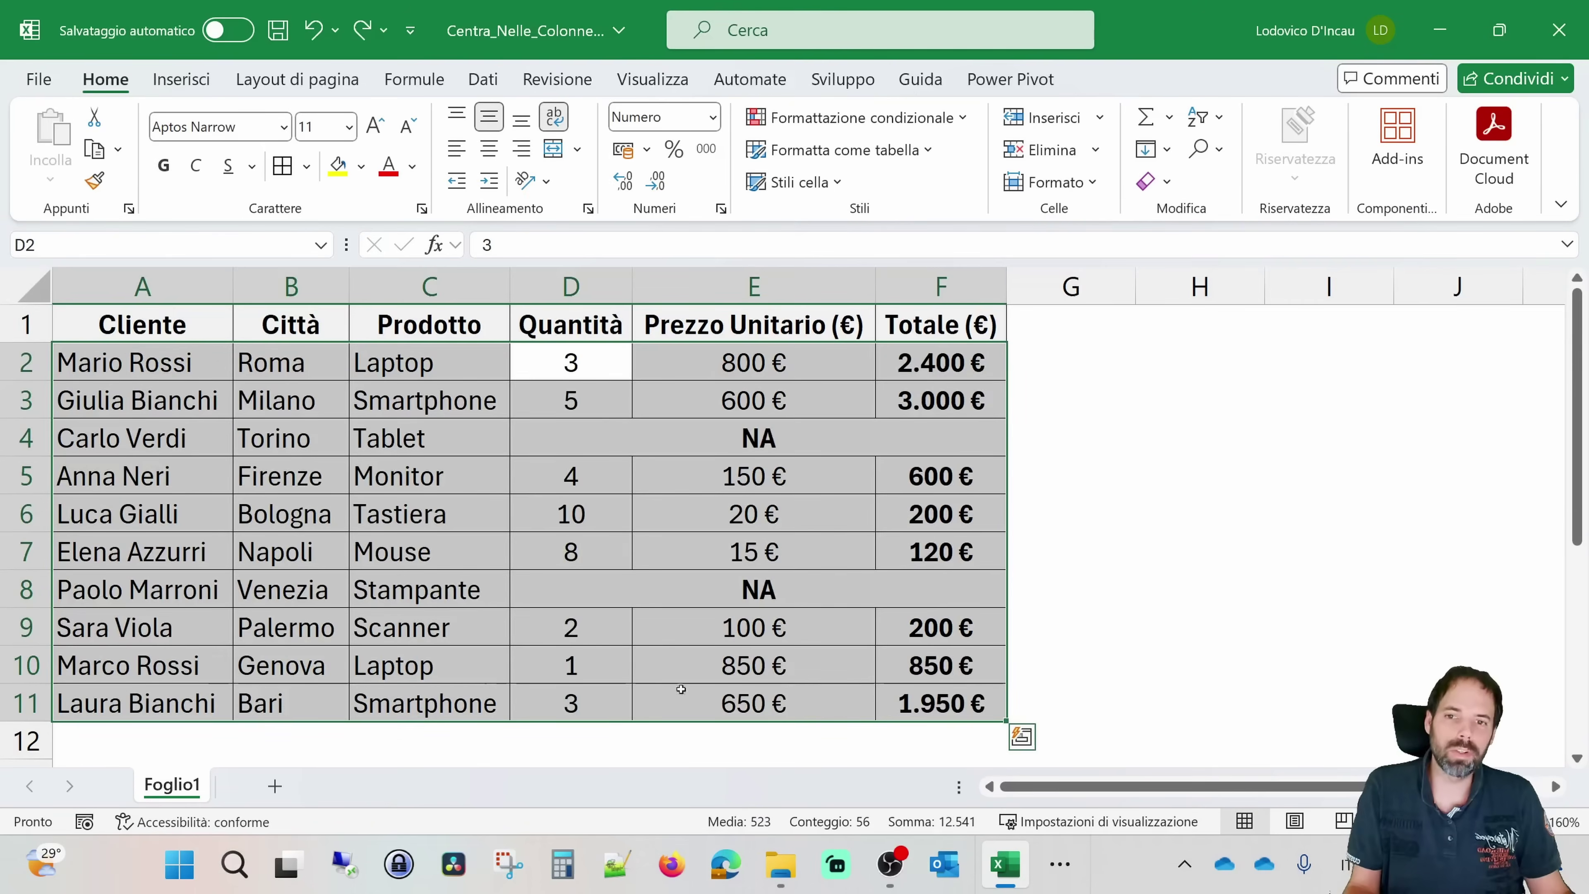
click(595, 356)
click(579, 319)
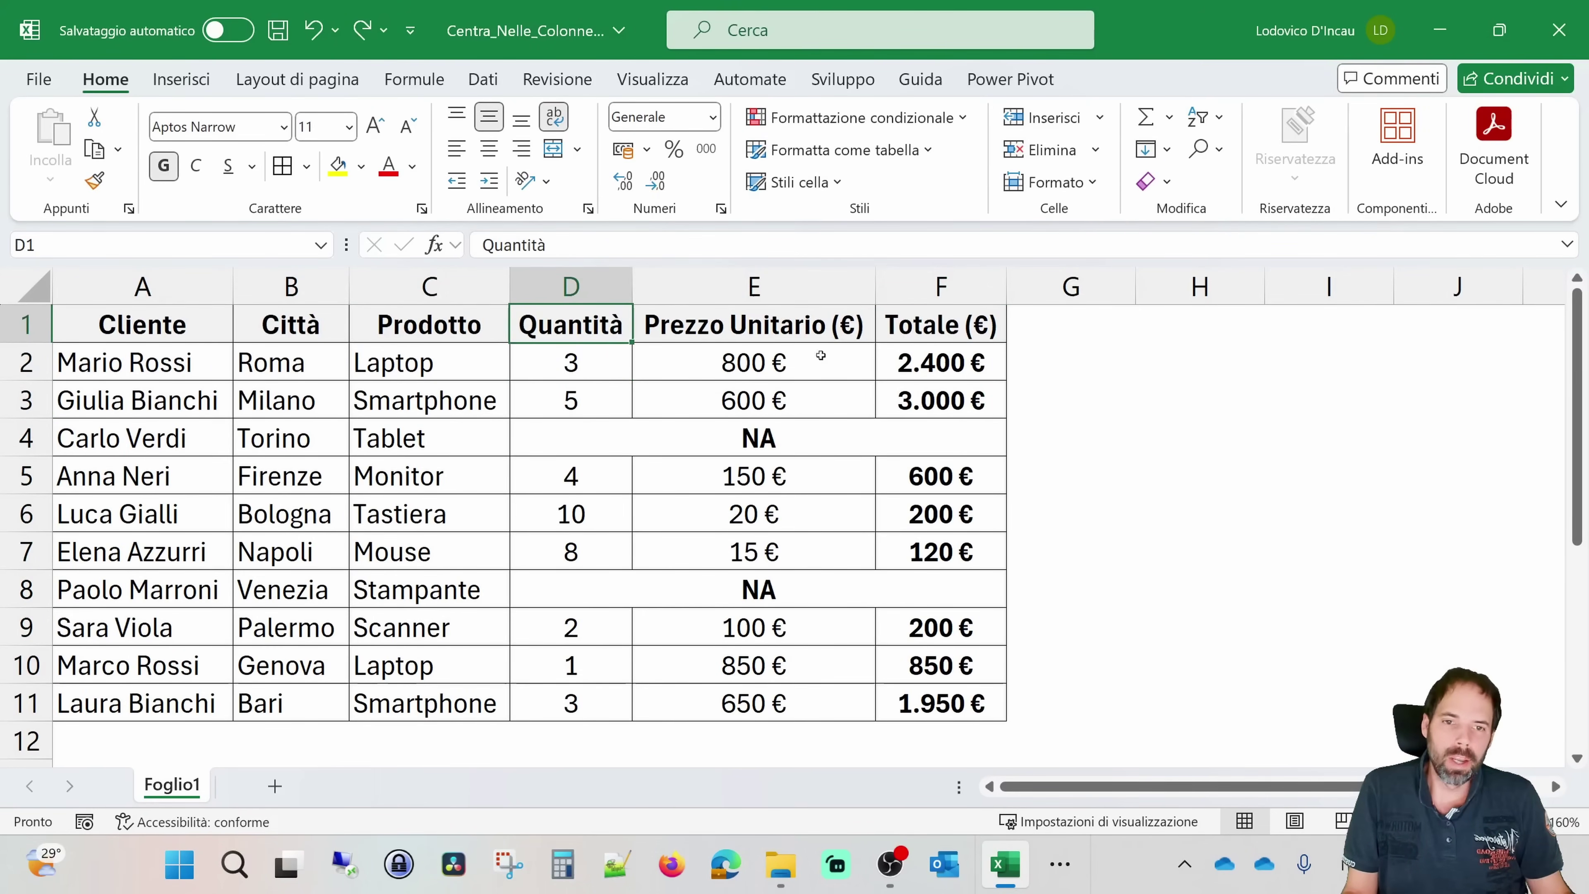
key(Right)
key(Right)
key(Down)
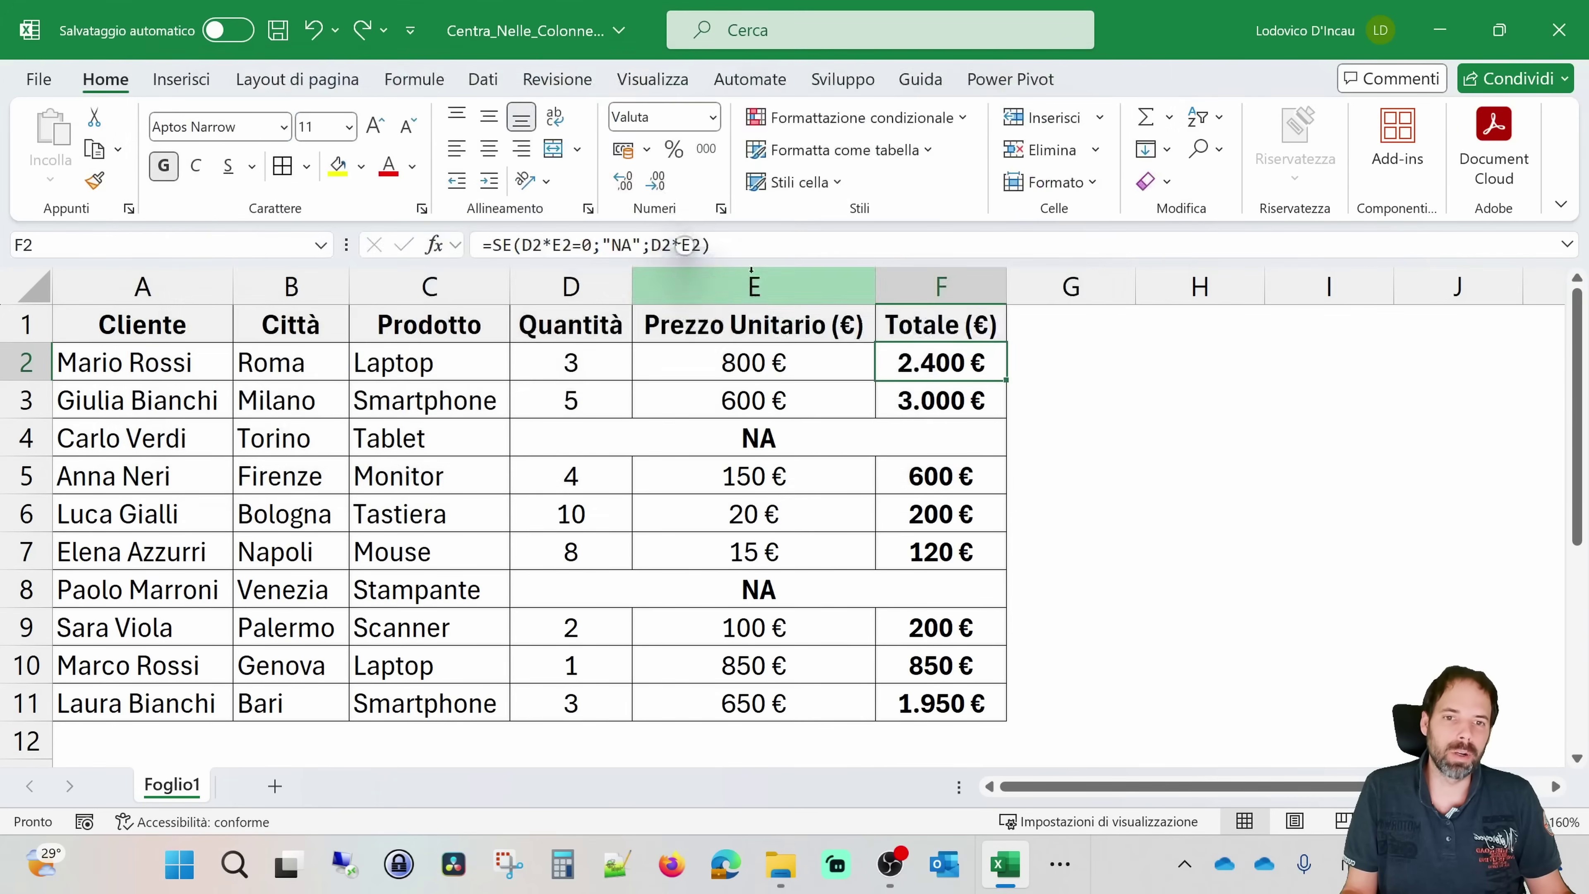
Step: Fill the Totale formula down to F11 and examine the #VALORE! errors in F4 and F8
drag(1006, 380, 1006, 720)
click(940, 449)
click(936, 586)
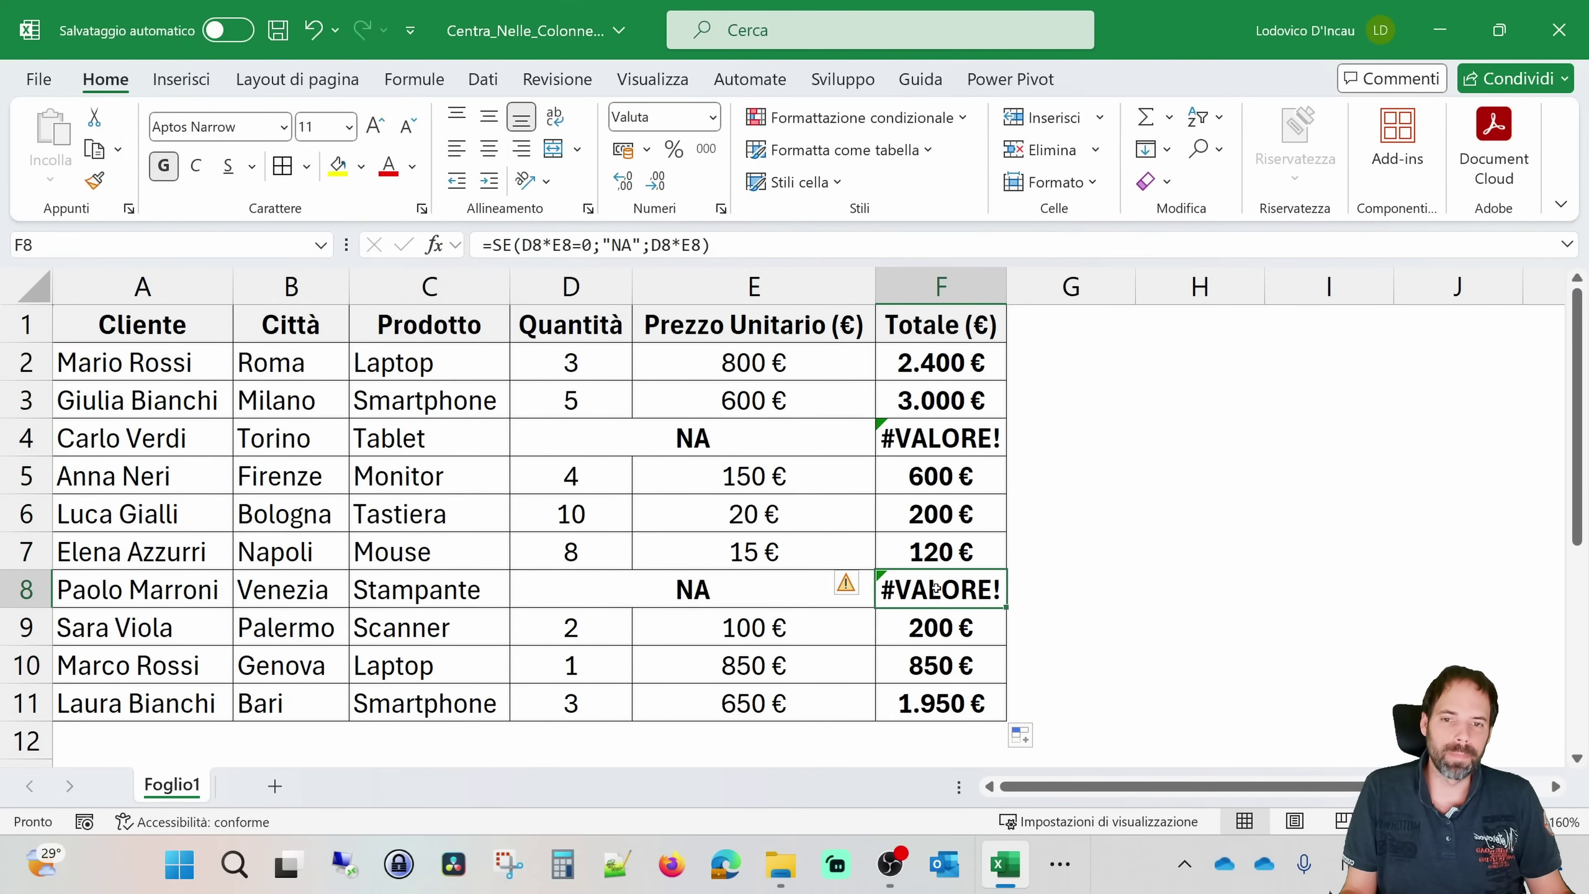
click(560, 441)
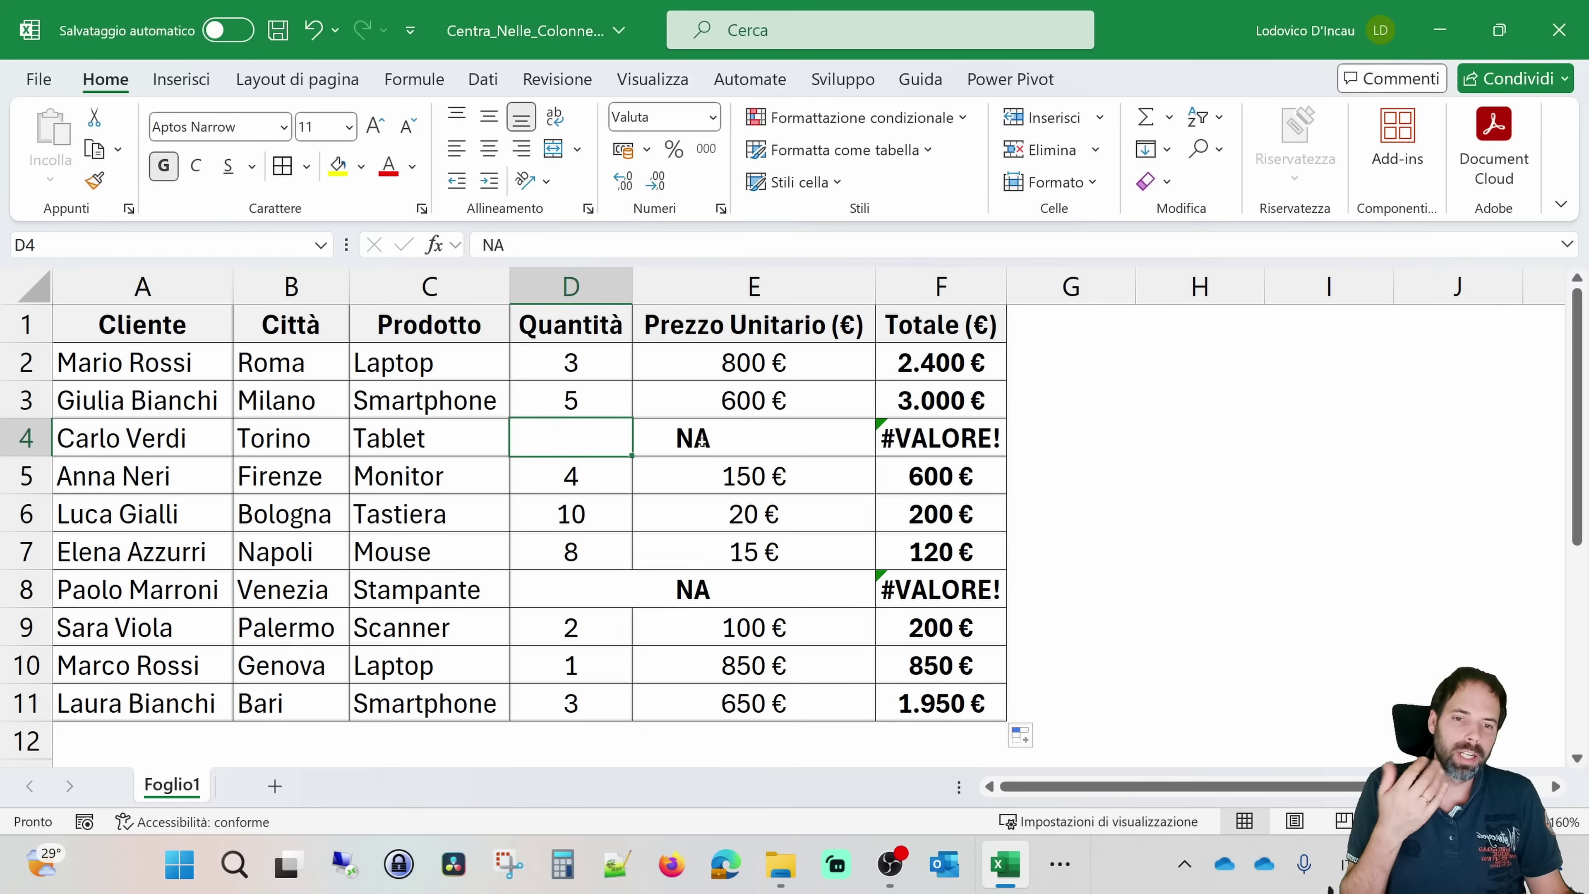
click(912, 438)
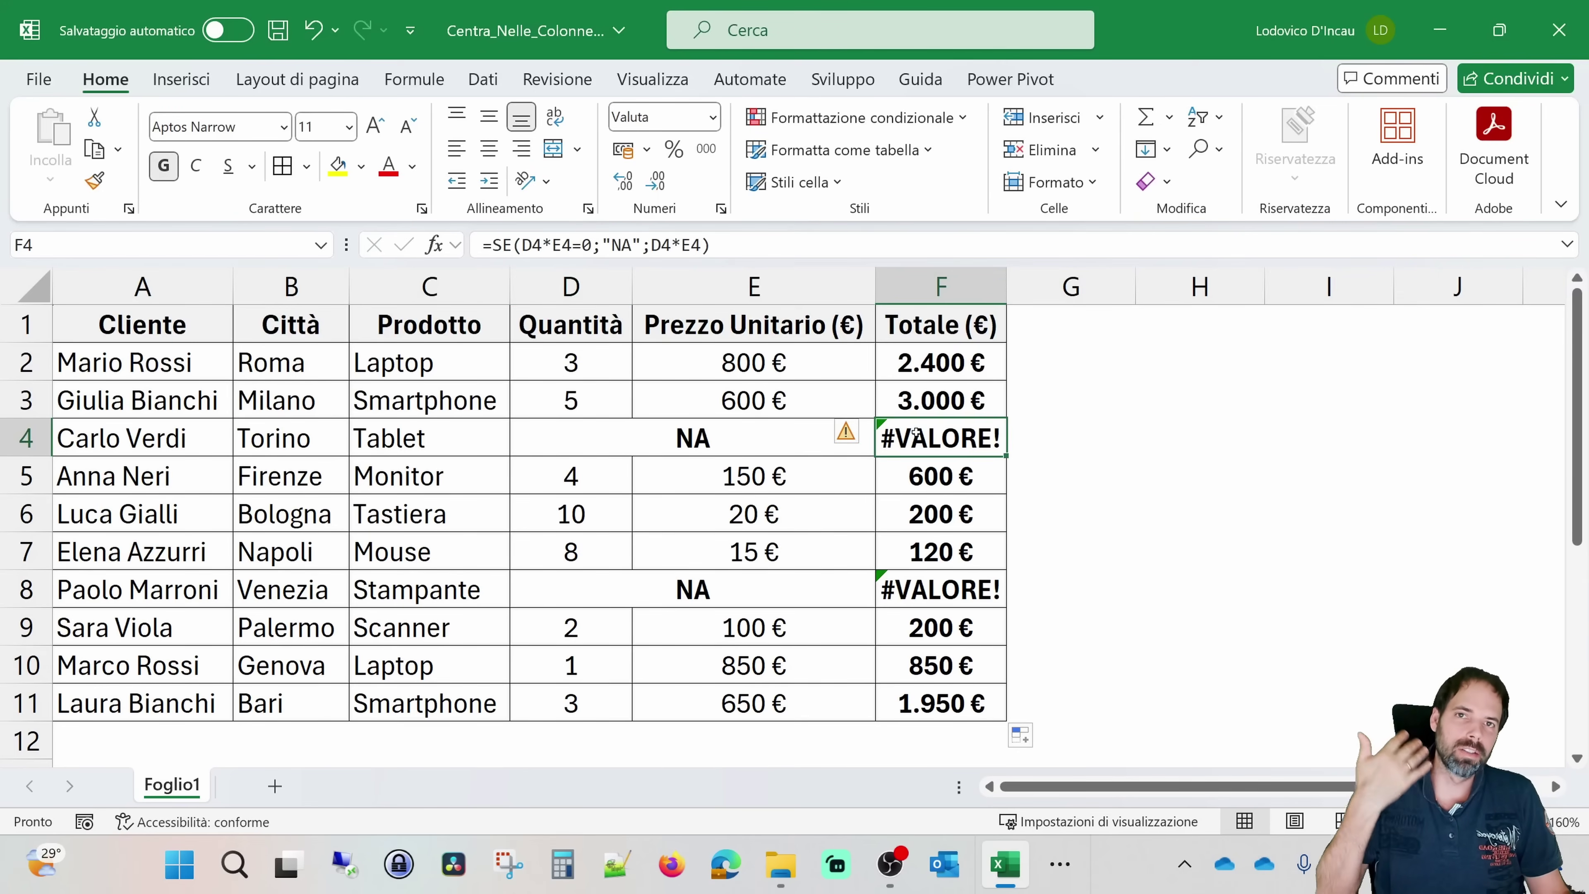
click(755, 442)
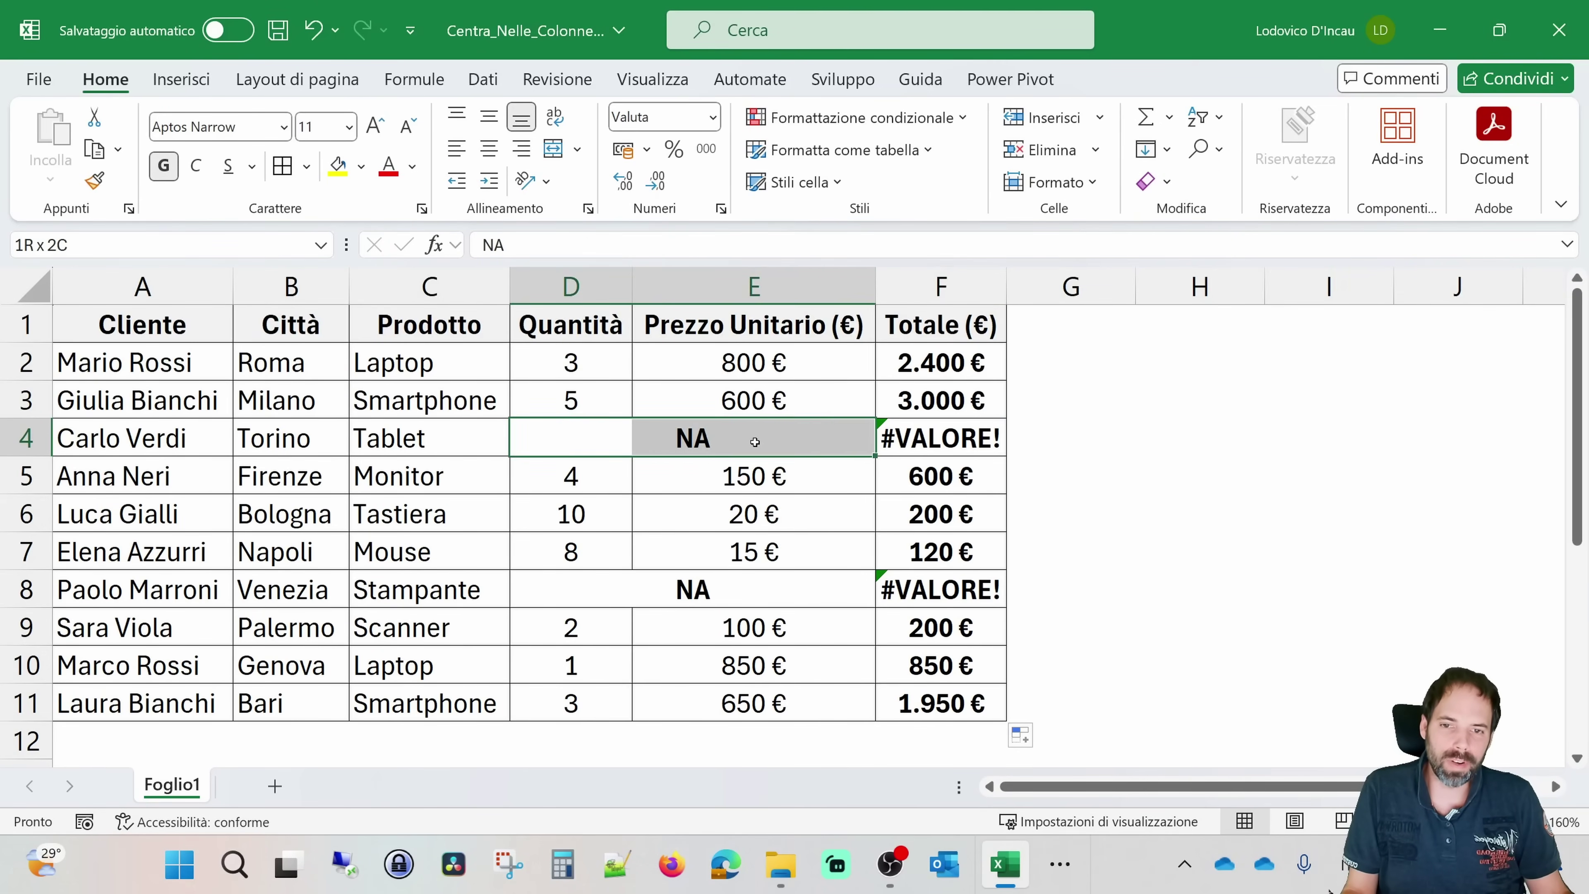
click(963, 432)
click(961, 398)
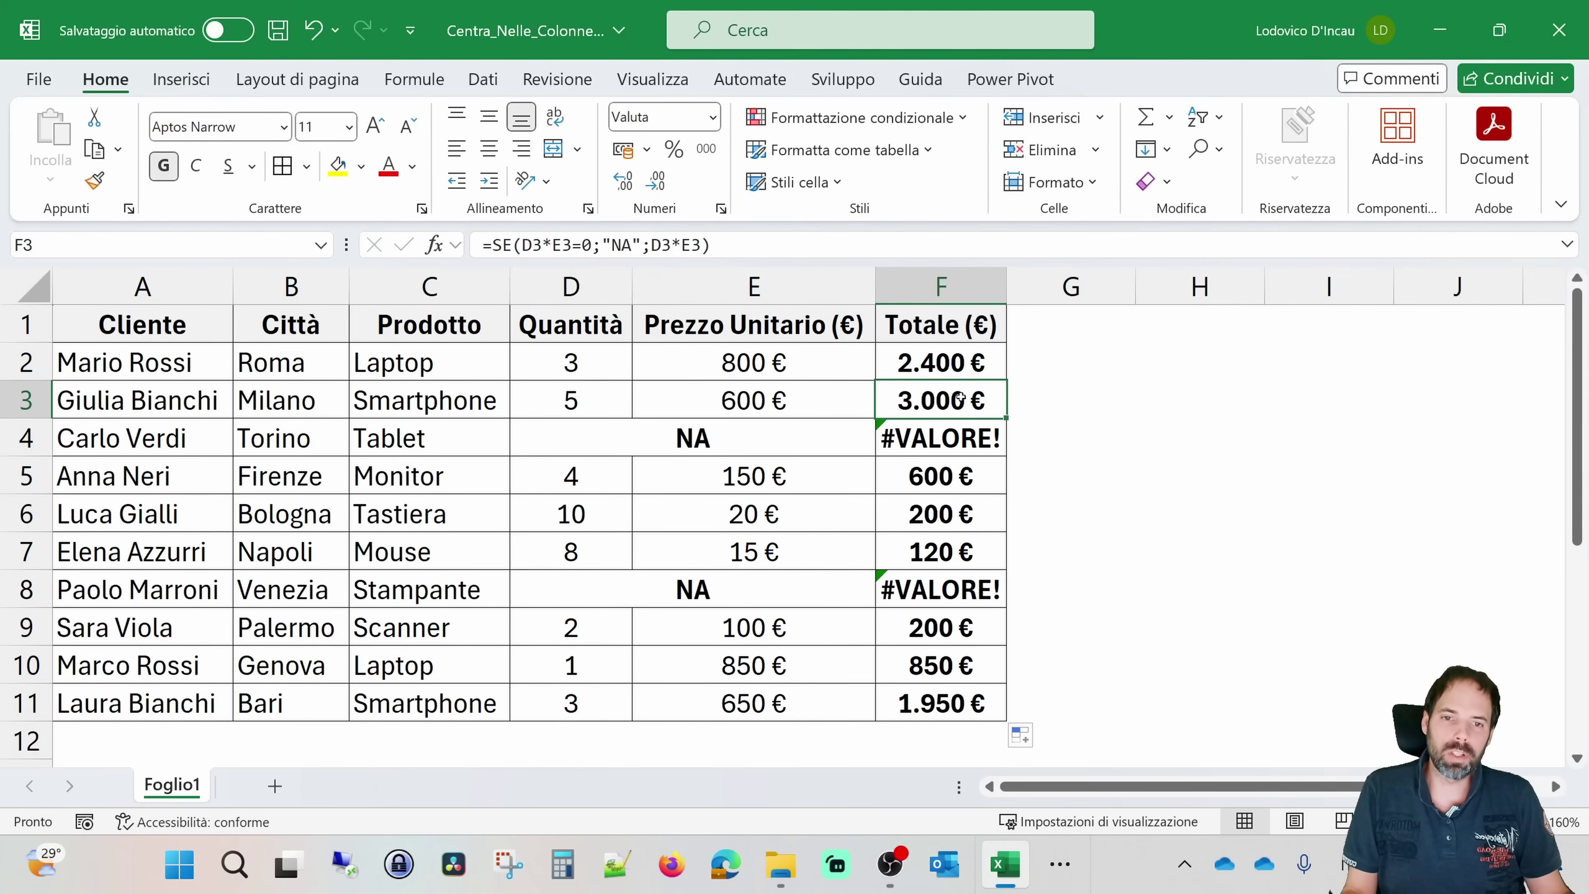
click(935, 445)
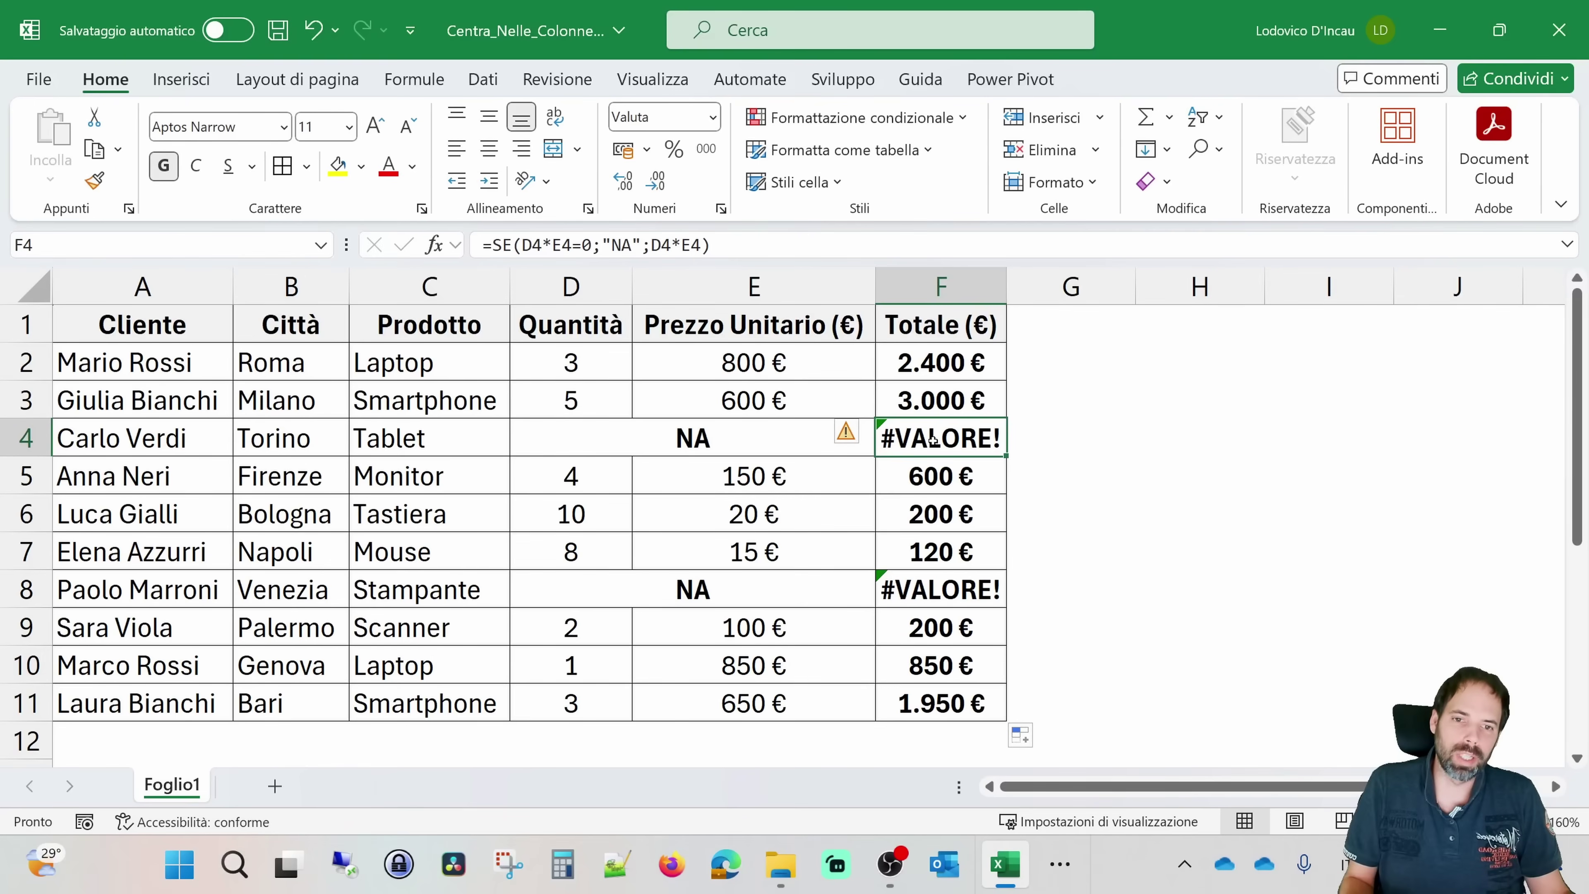
Step: Undo the formula fill and delete the NA entries in row 4
key(ctrl+z)
click(673, 438)
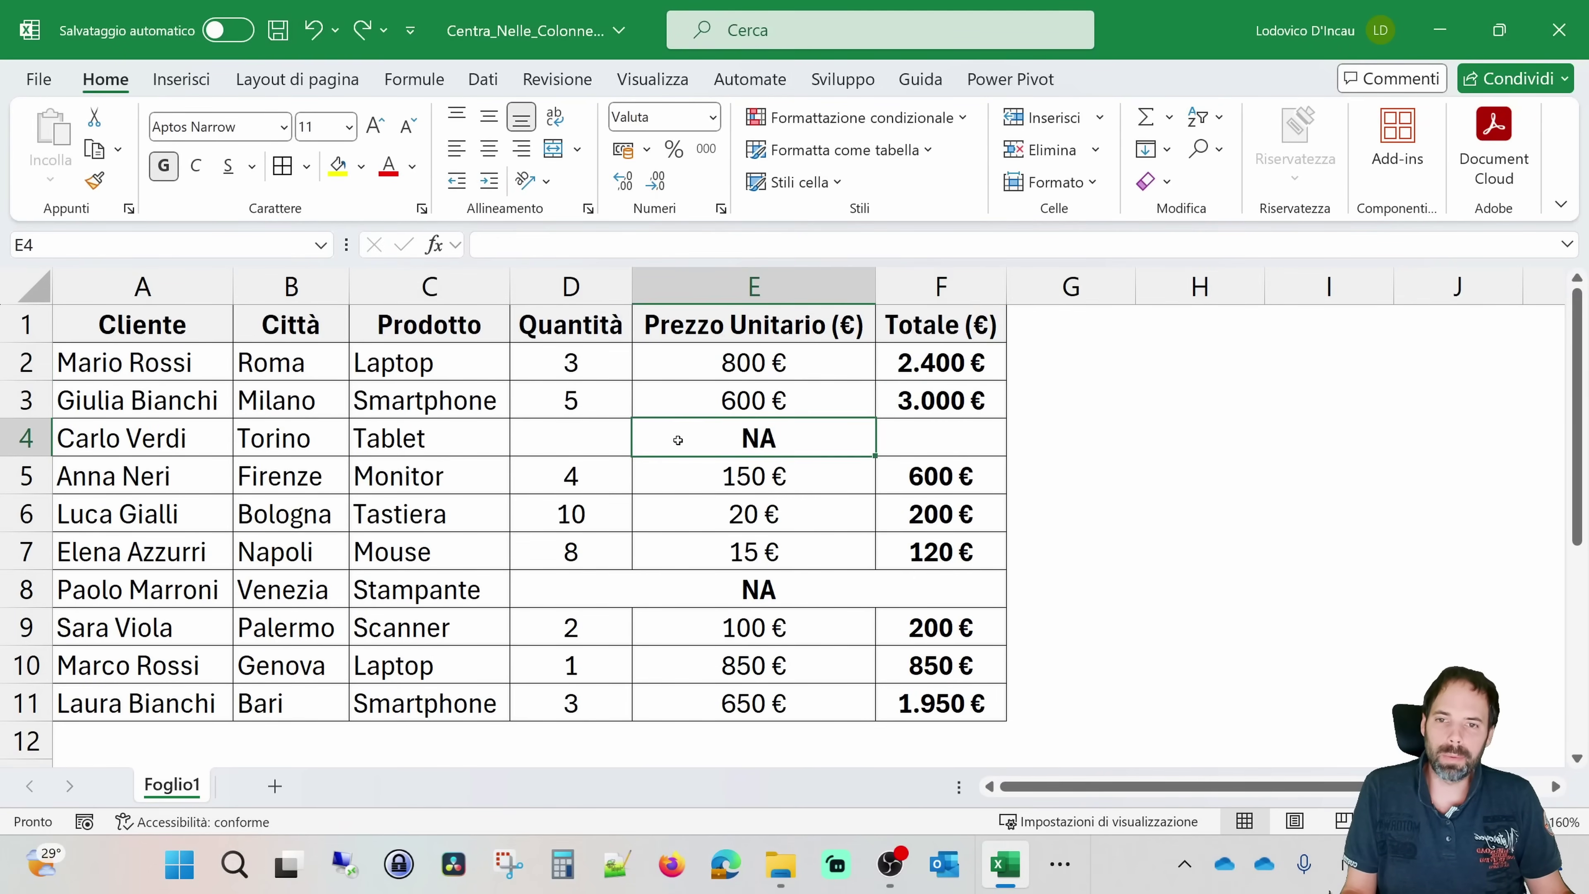
click(626, 438)
click(636, 438)
click(598, 437)
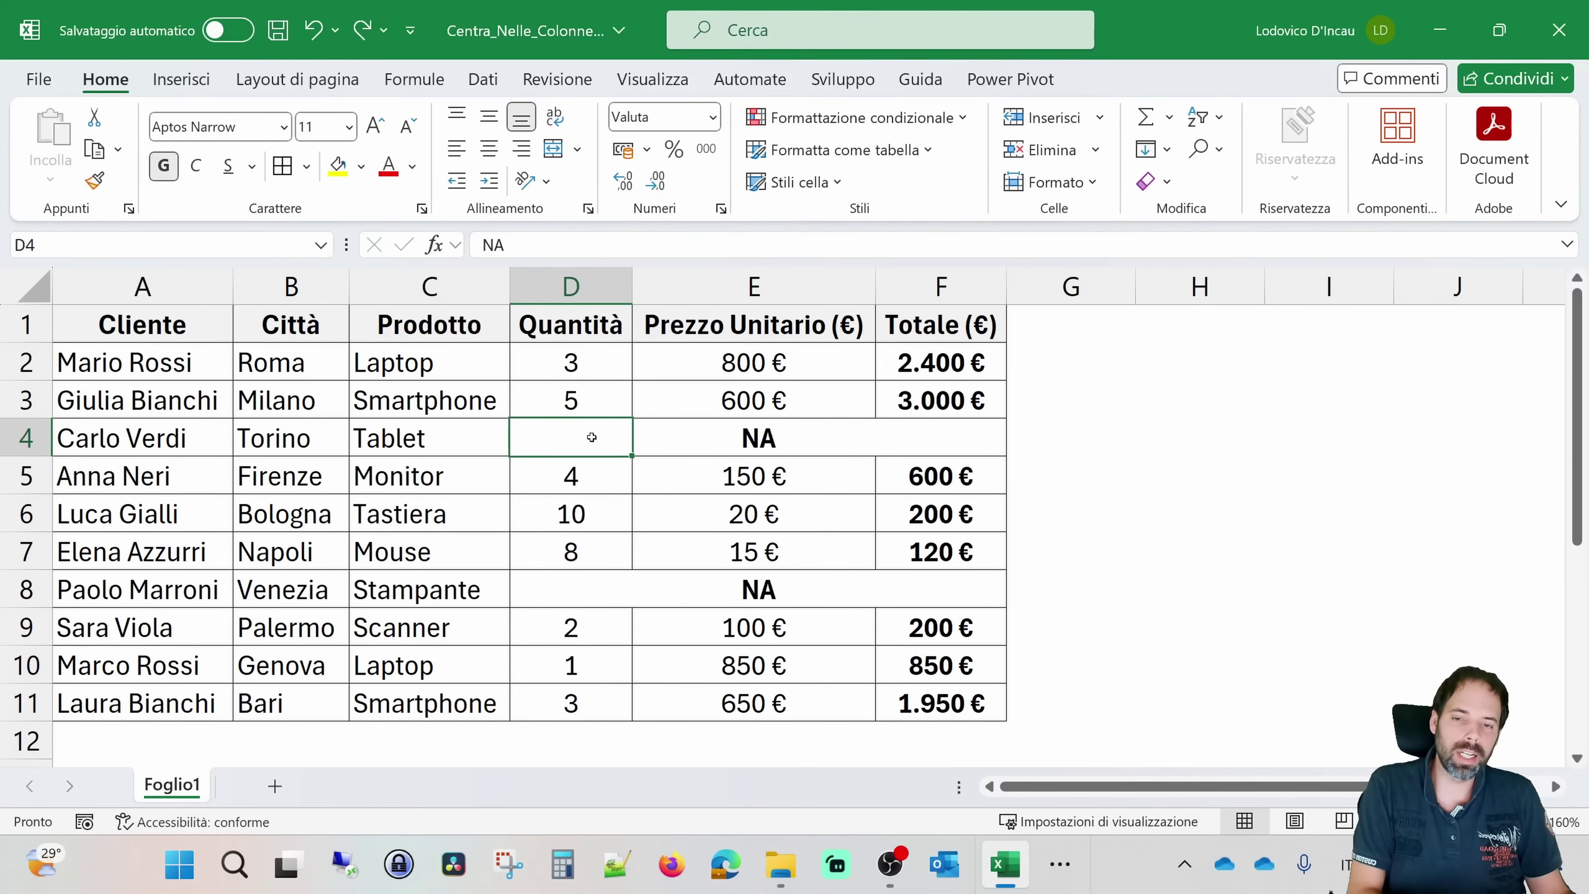
key(Delete)
Step: Delete the leftover NA in row 8 and fill the SE Totale formula from F2 down to F11
click(596, 582)
key(Delete)
drag(939, 363, 939, 400)
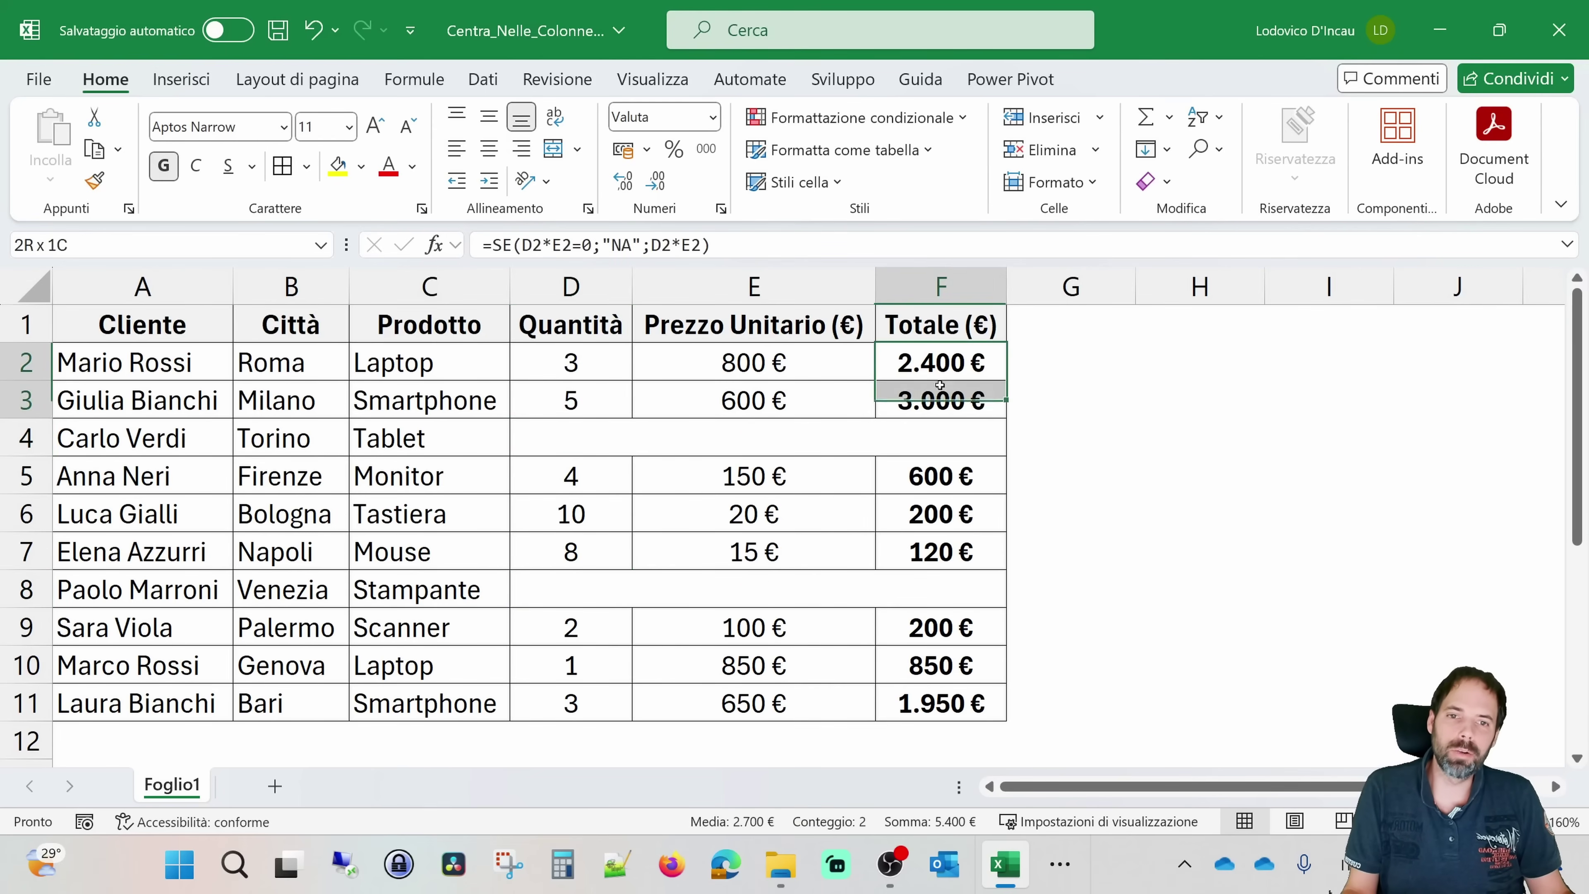
click(941, 376)
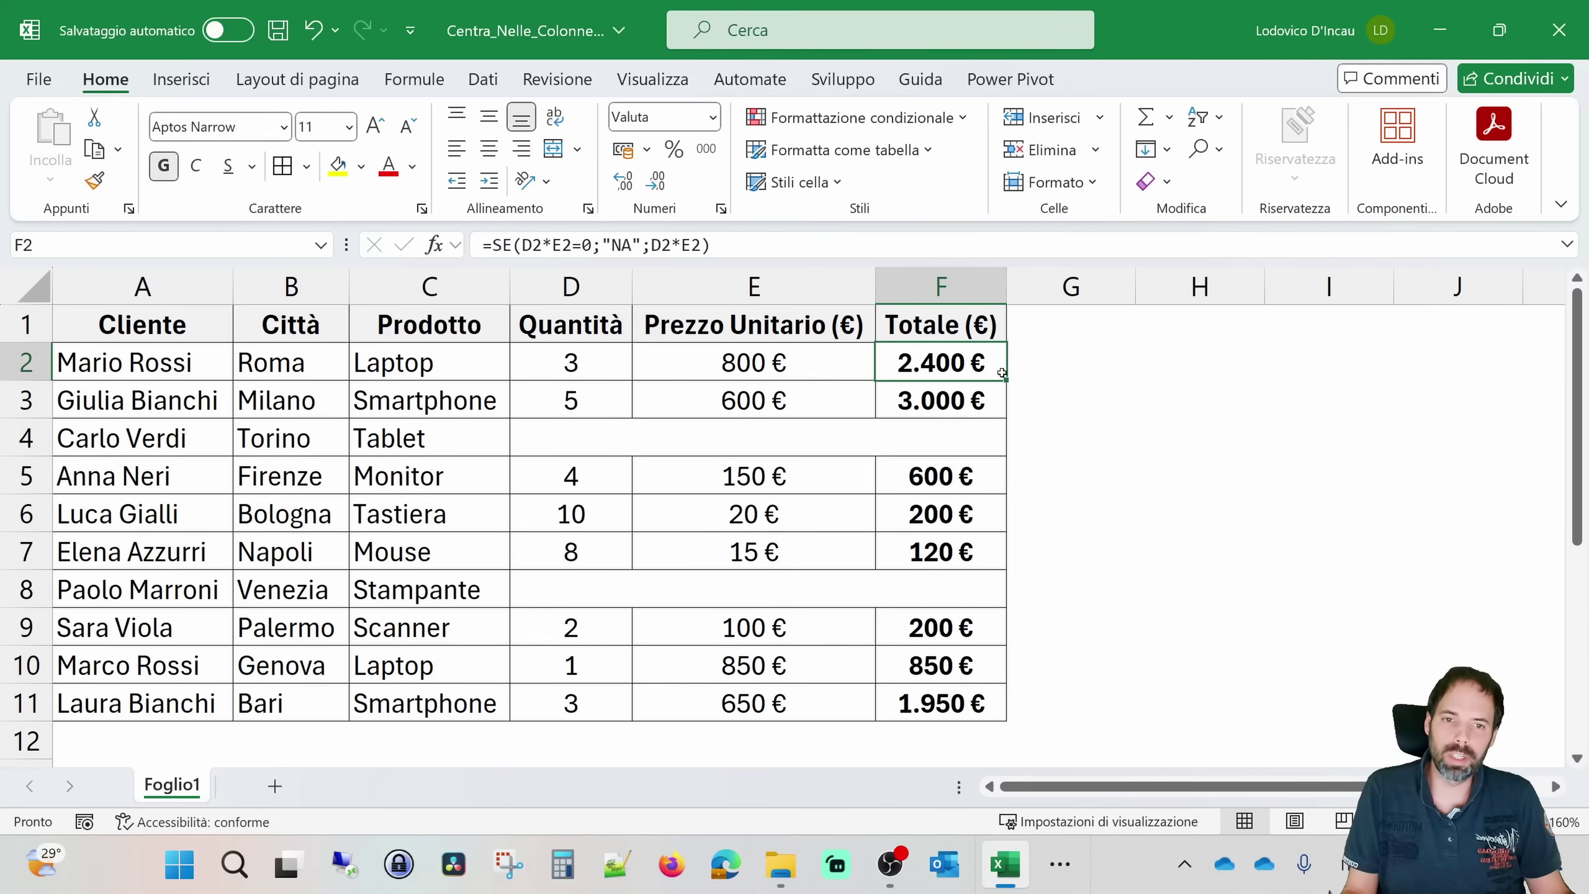
drag(1007, 382, 1006, 719)
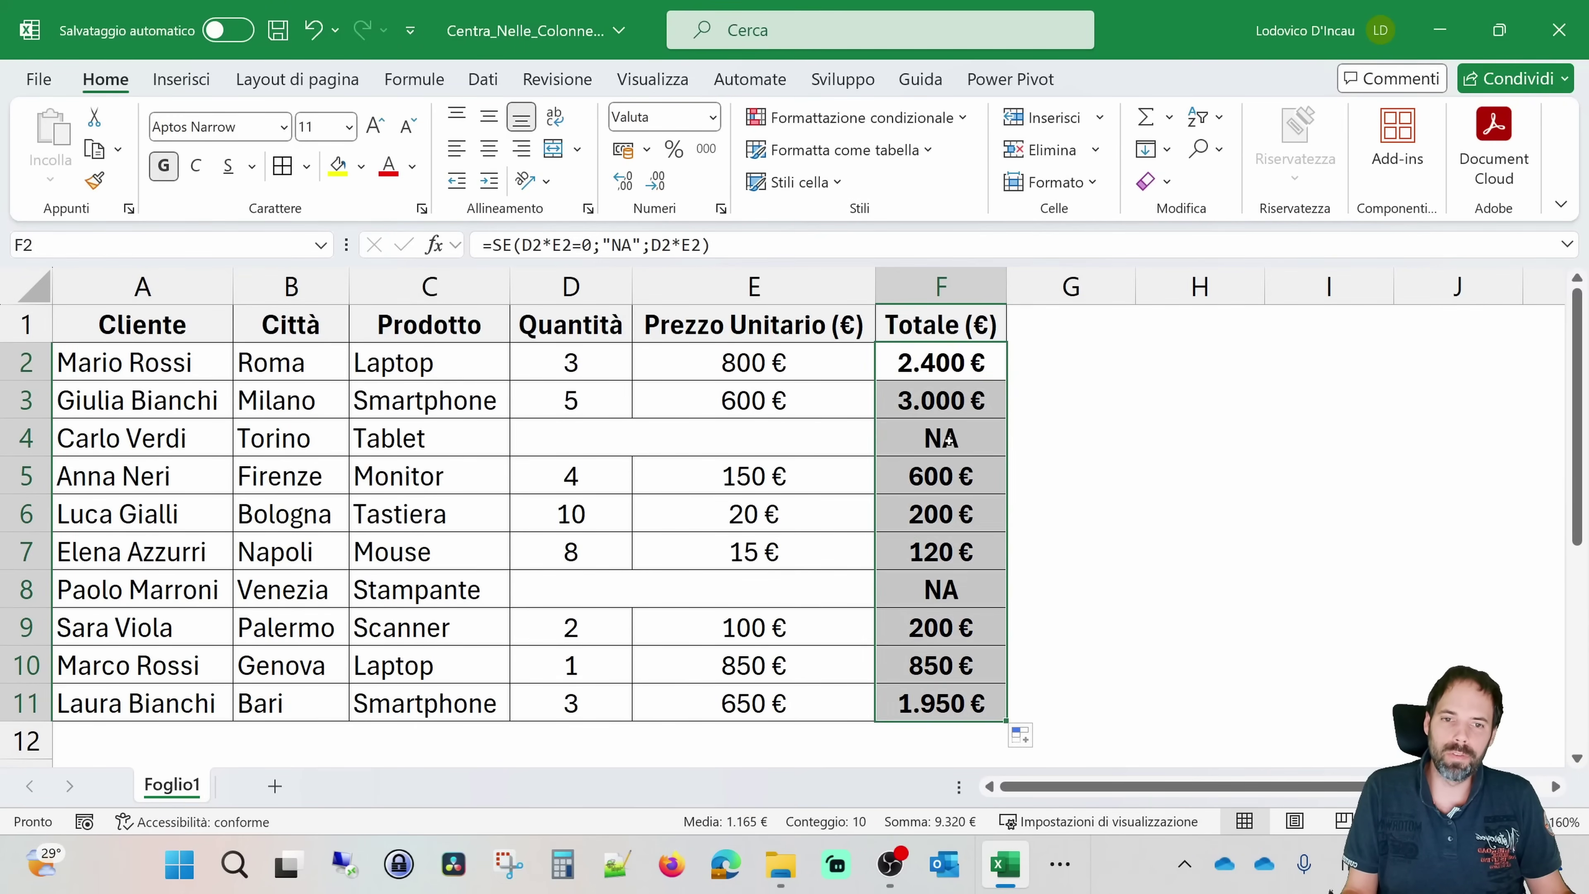
click(948, 438)
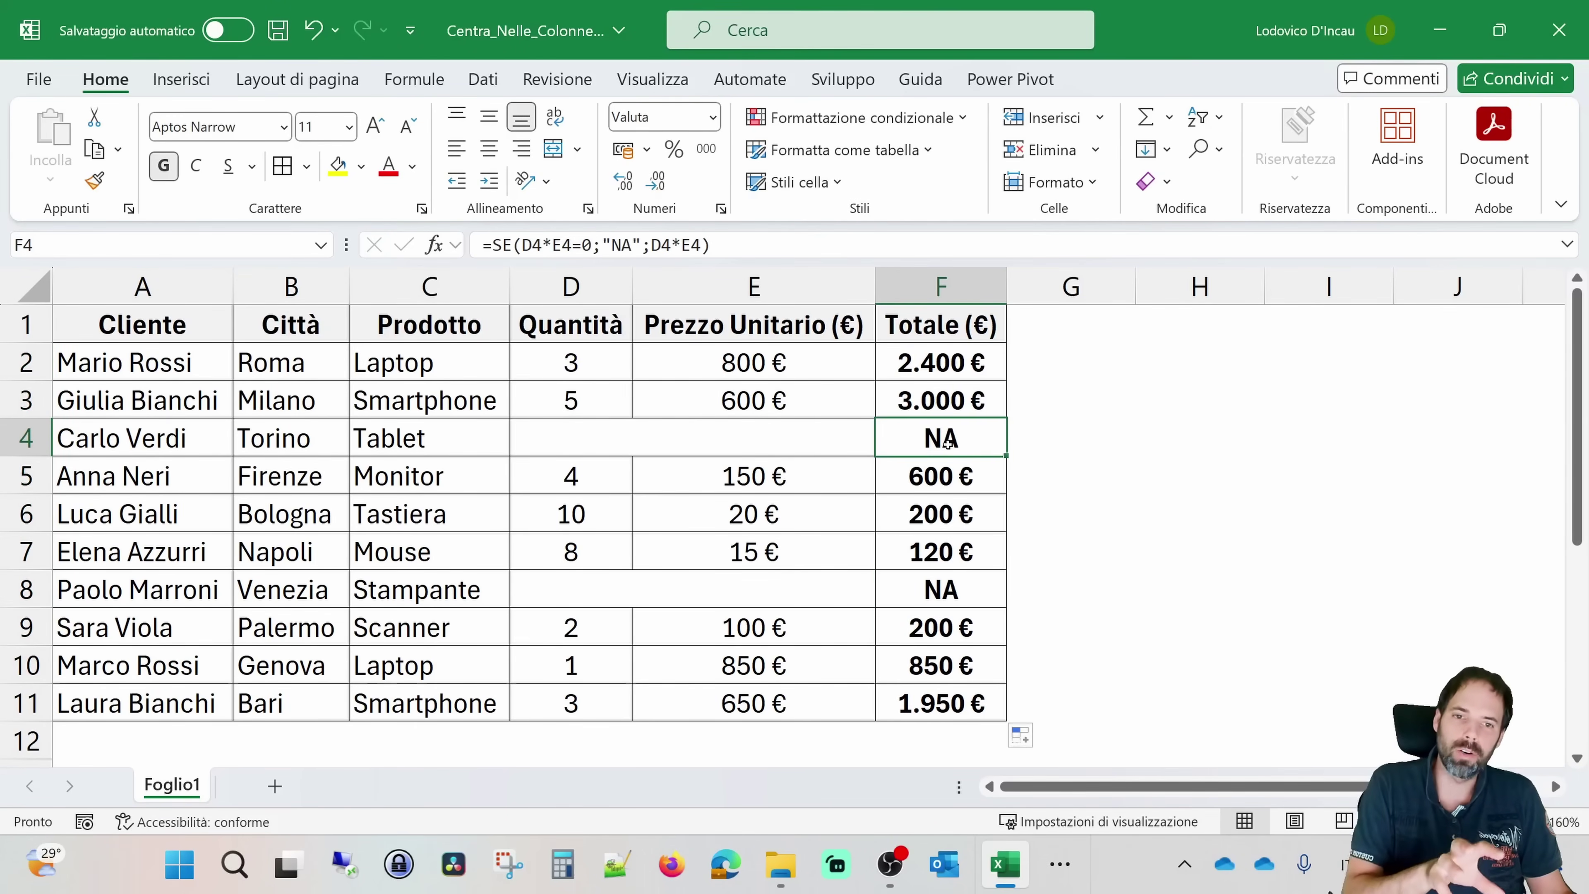
double_click(951, 436)
key(Escape)
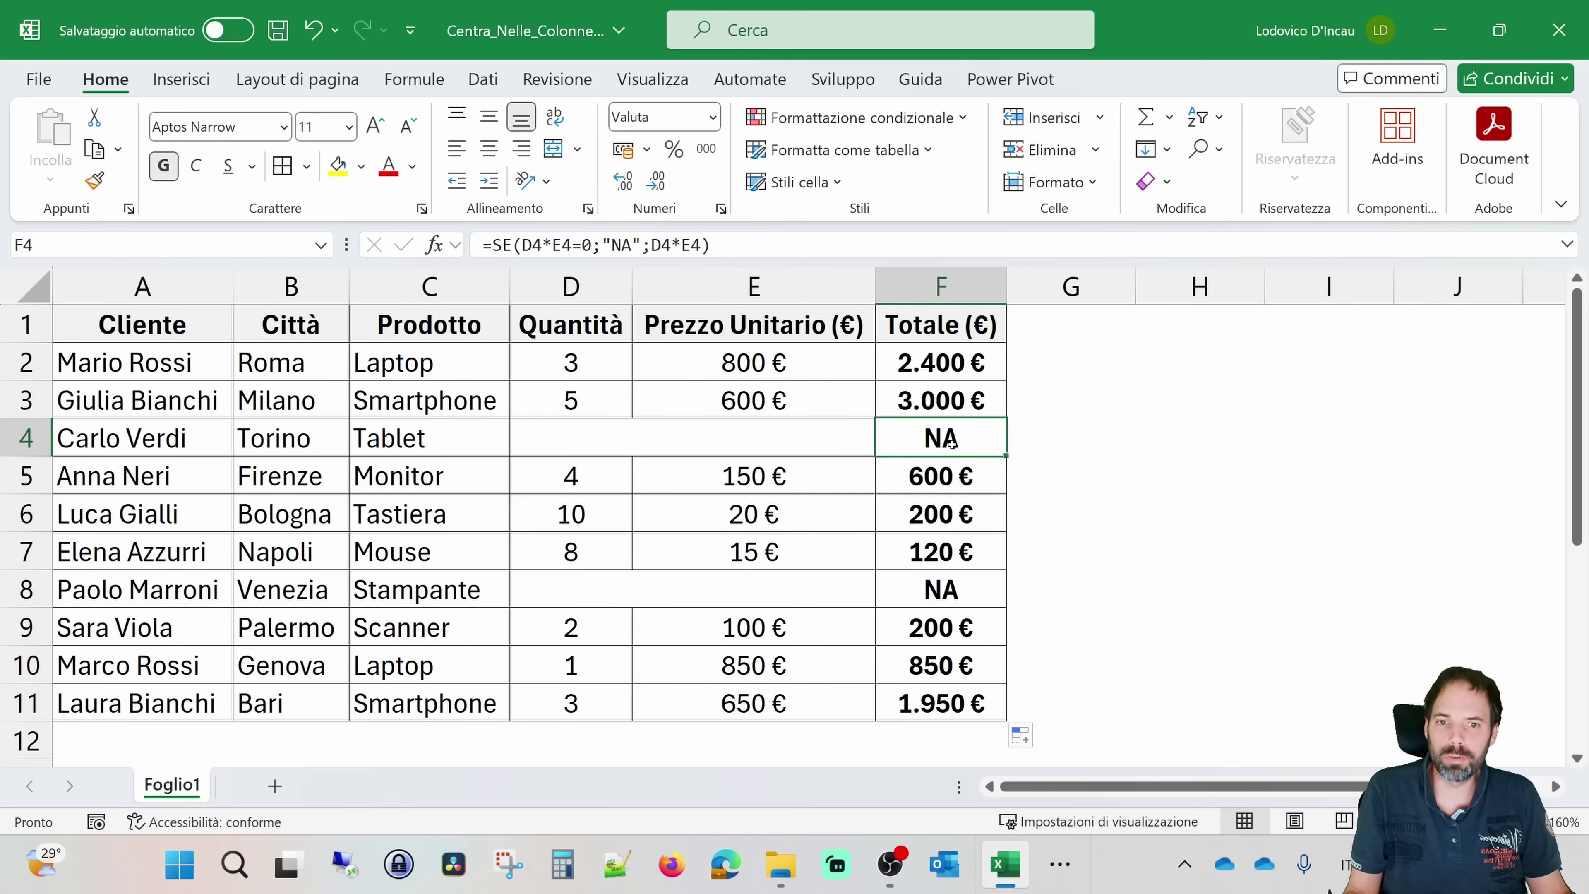
Step: Move the Totale (€) column from F into column D, ahead of Quantità
click(928, 326)
key(ctrl+space)
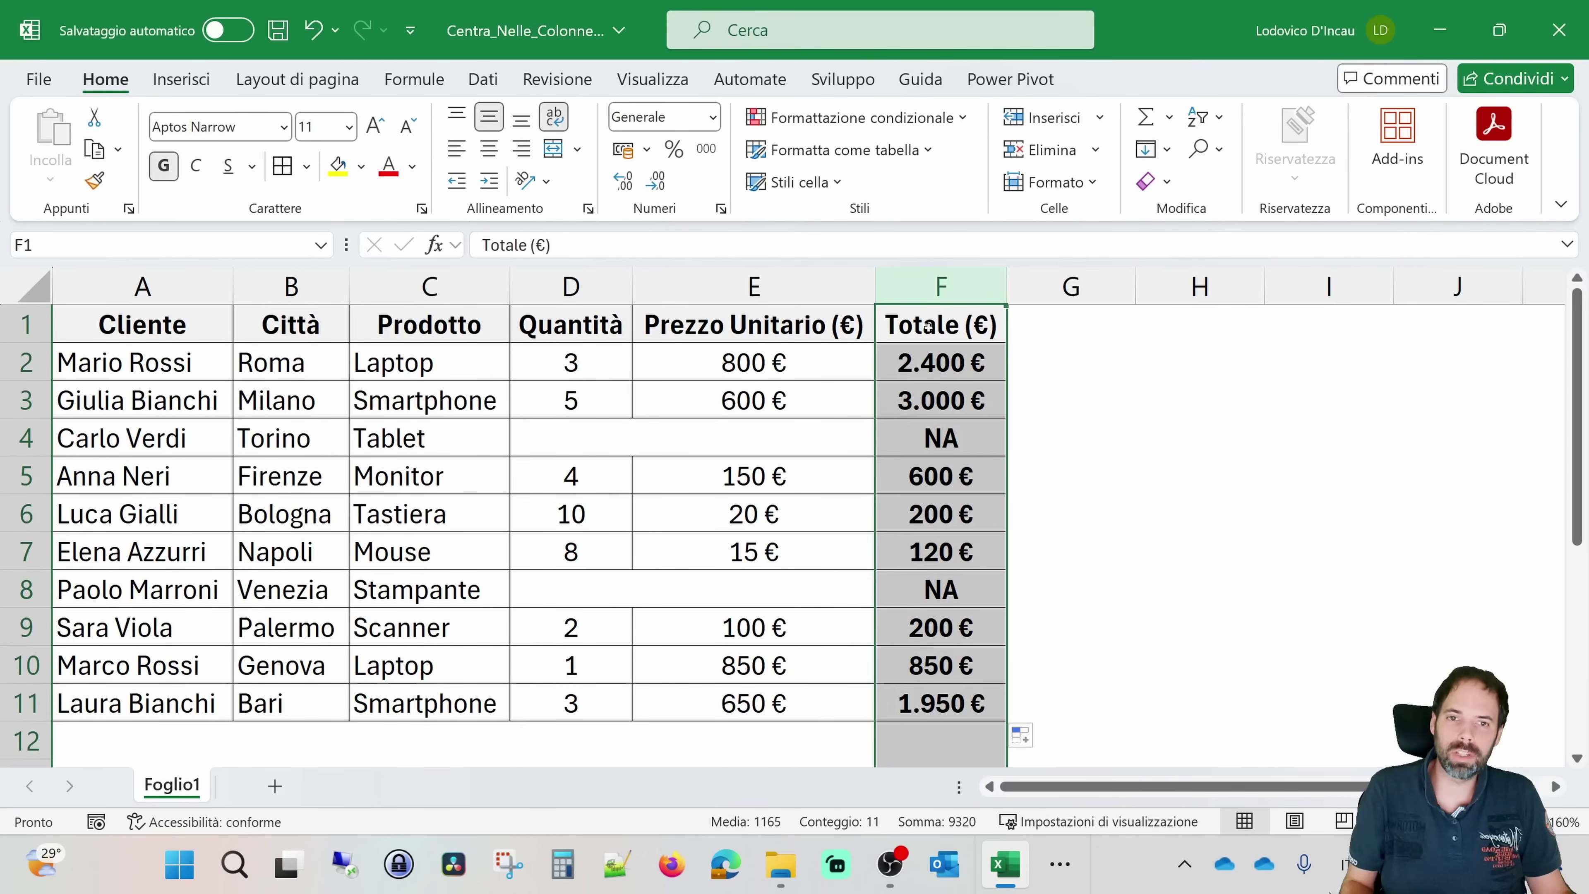
key(ctrl+c)
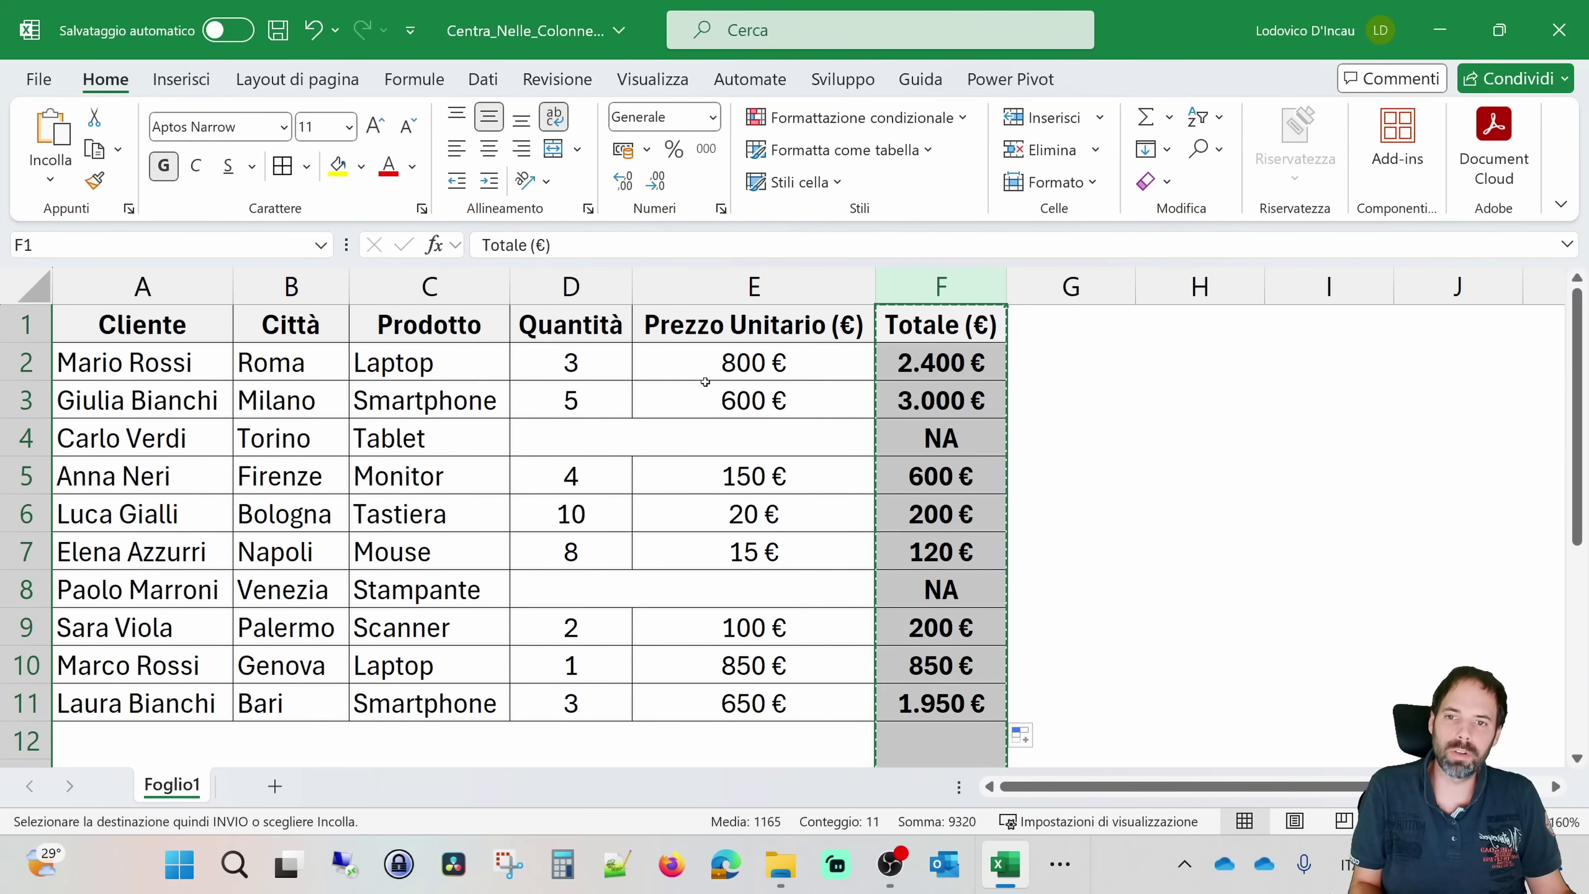
right_click(578, 284)
click(693, 529)
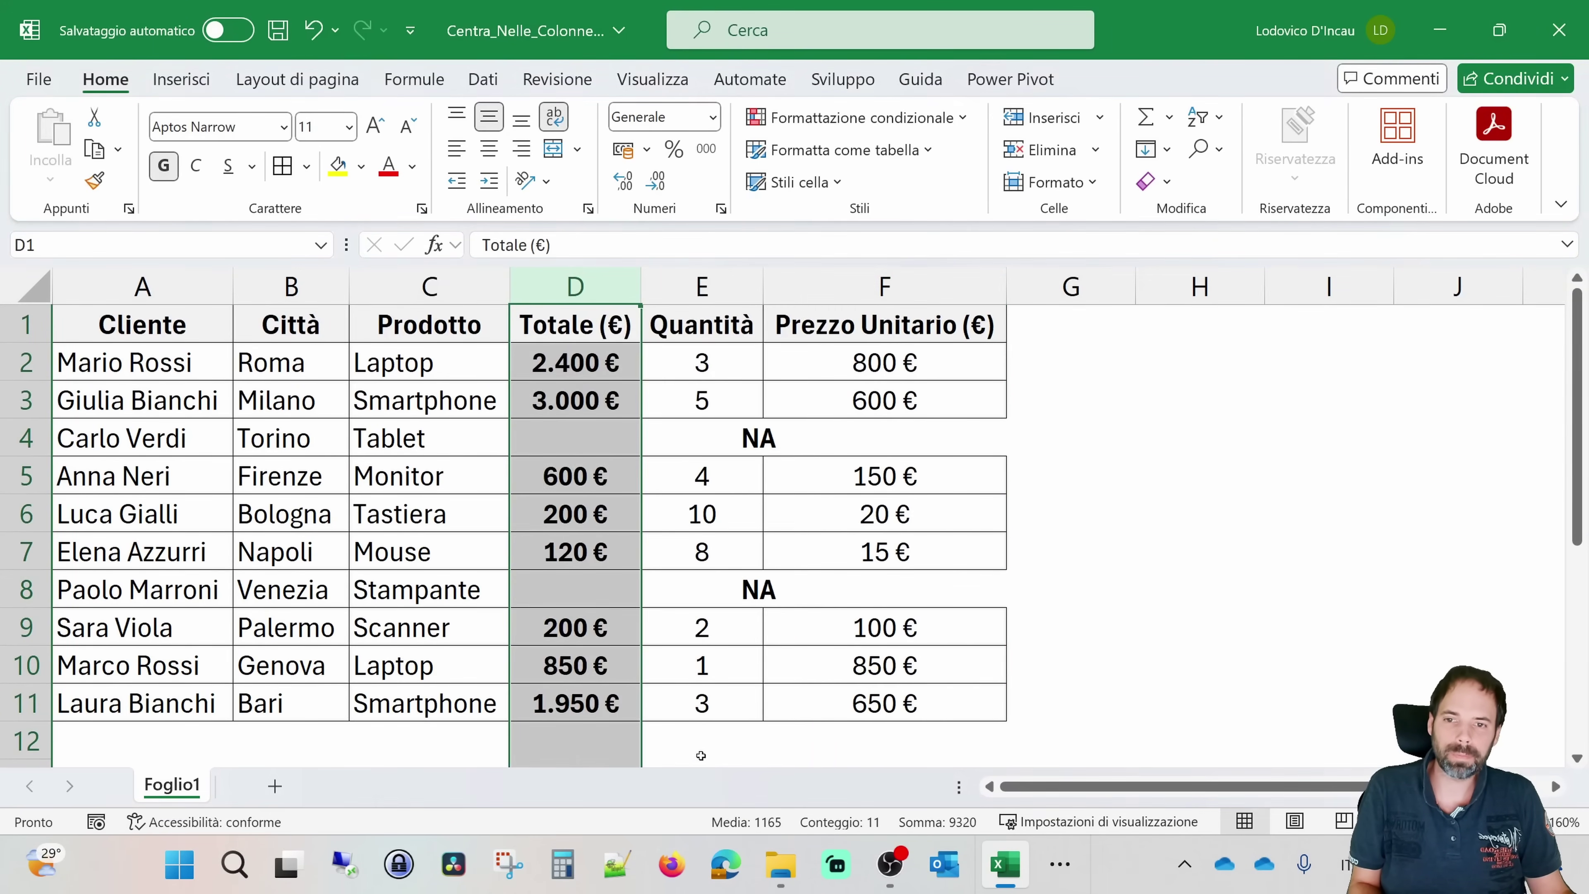
key(Down)
key(Down)
key(Down)
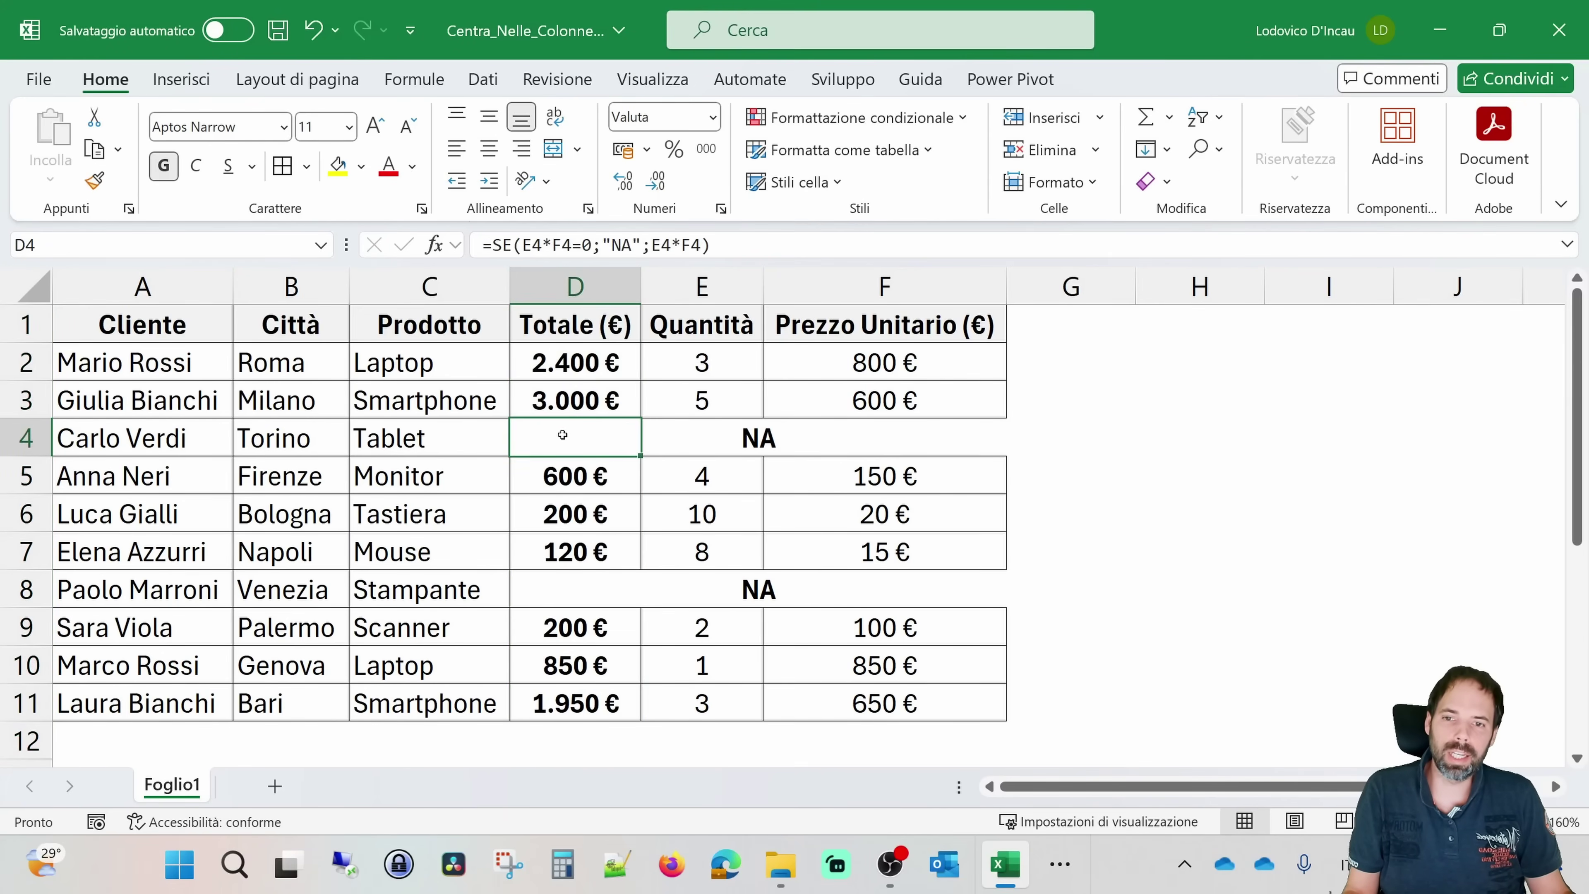
drag(562, 435, 921, 450)
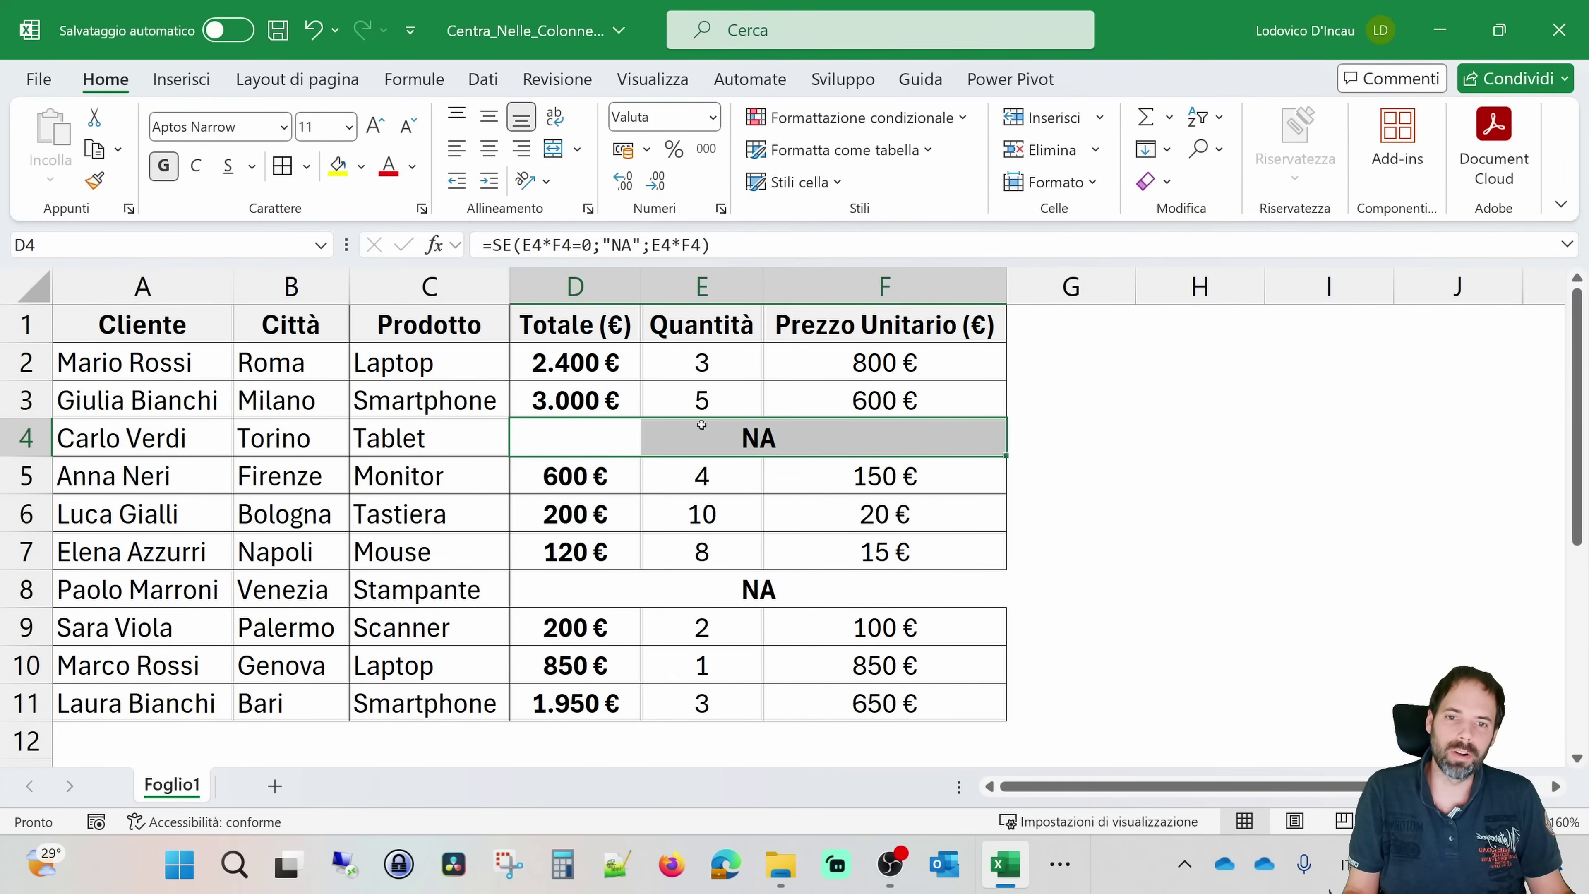
click(625, 423)
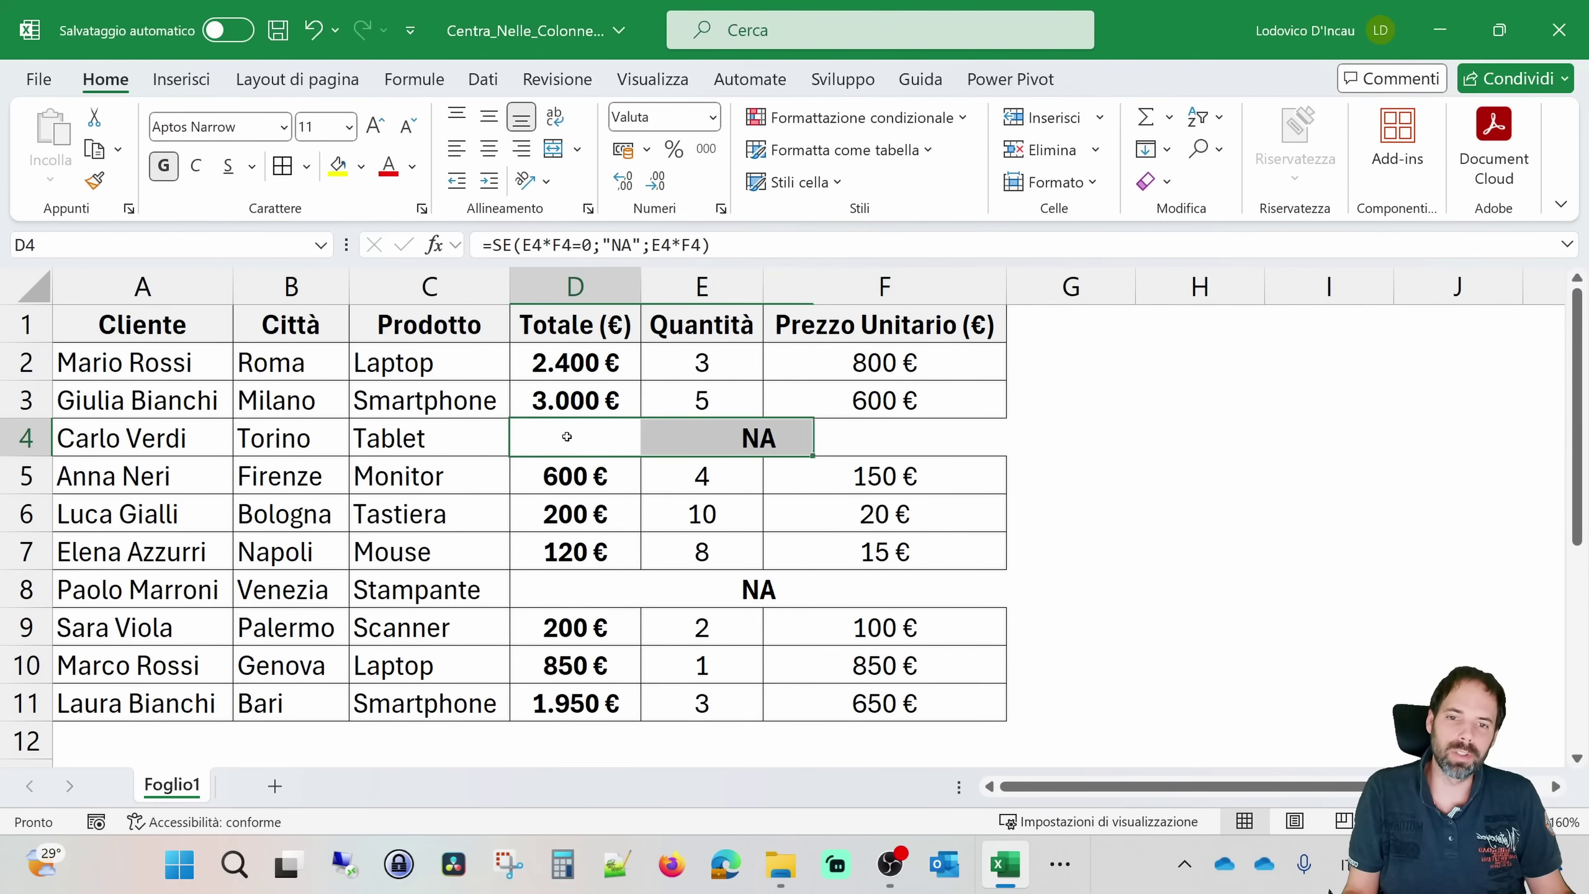
click(896, 430)
drag(168, 331, 876, 700)
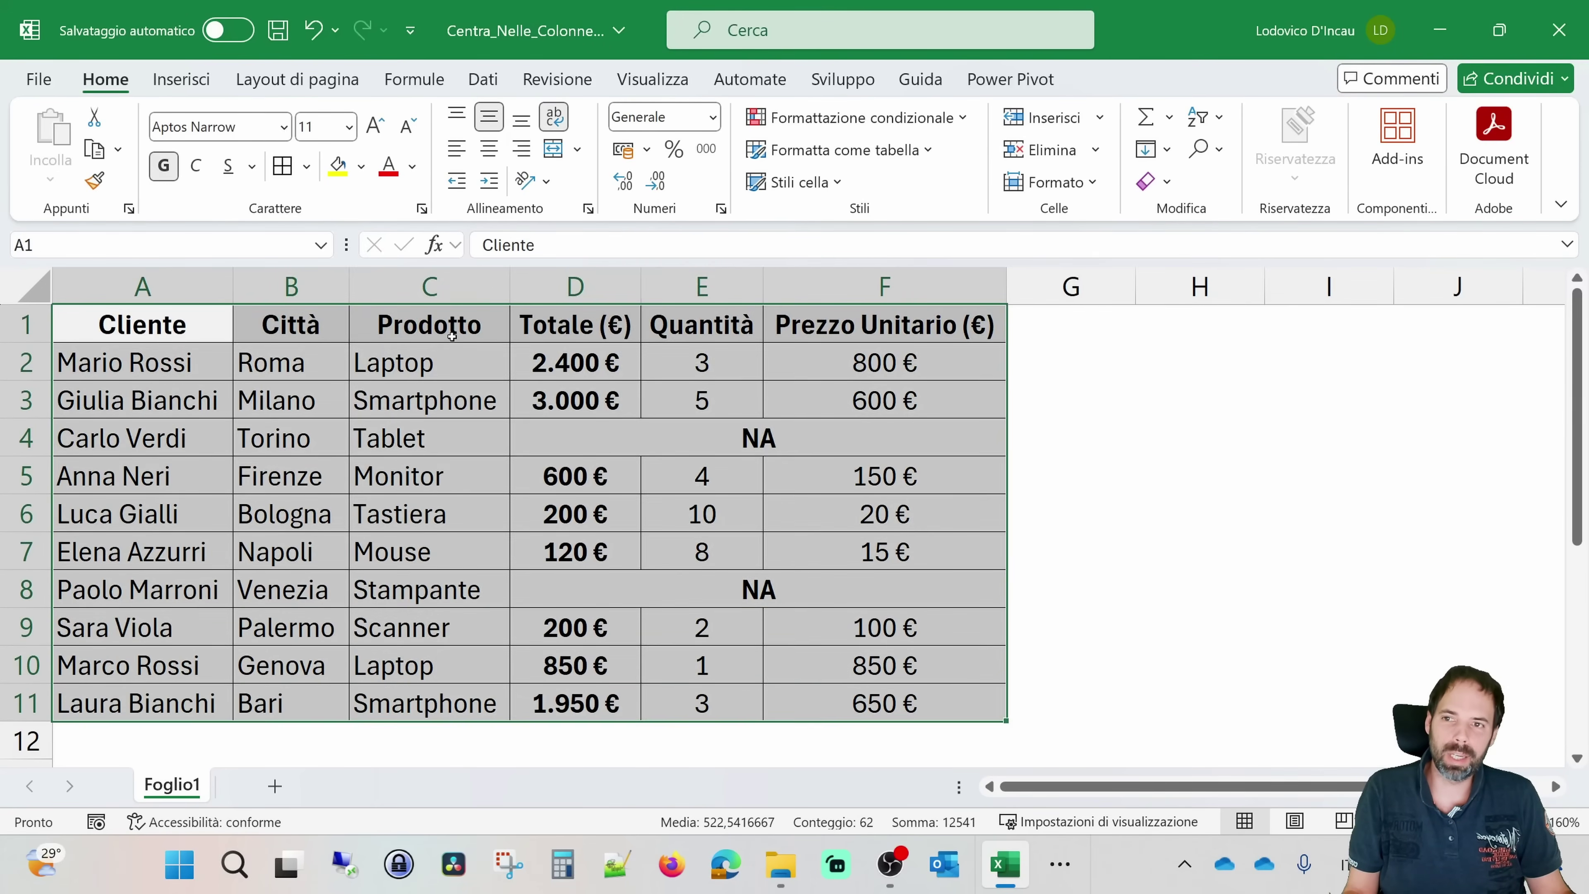
click(692, 428)
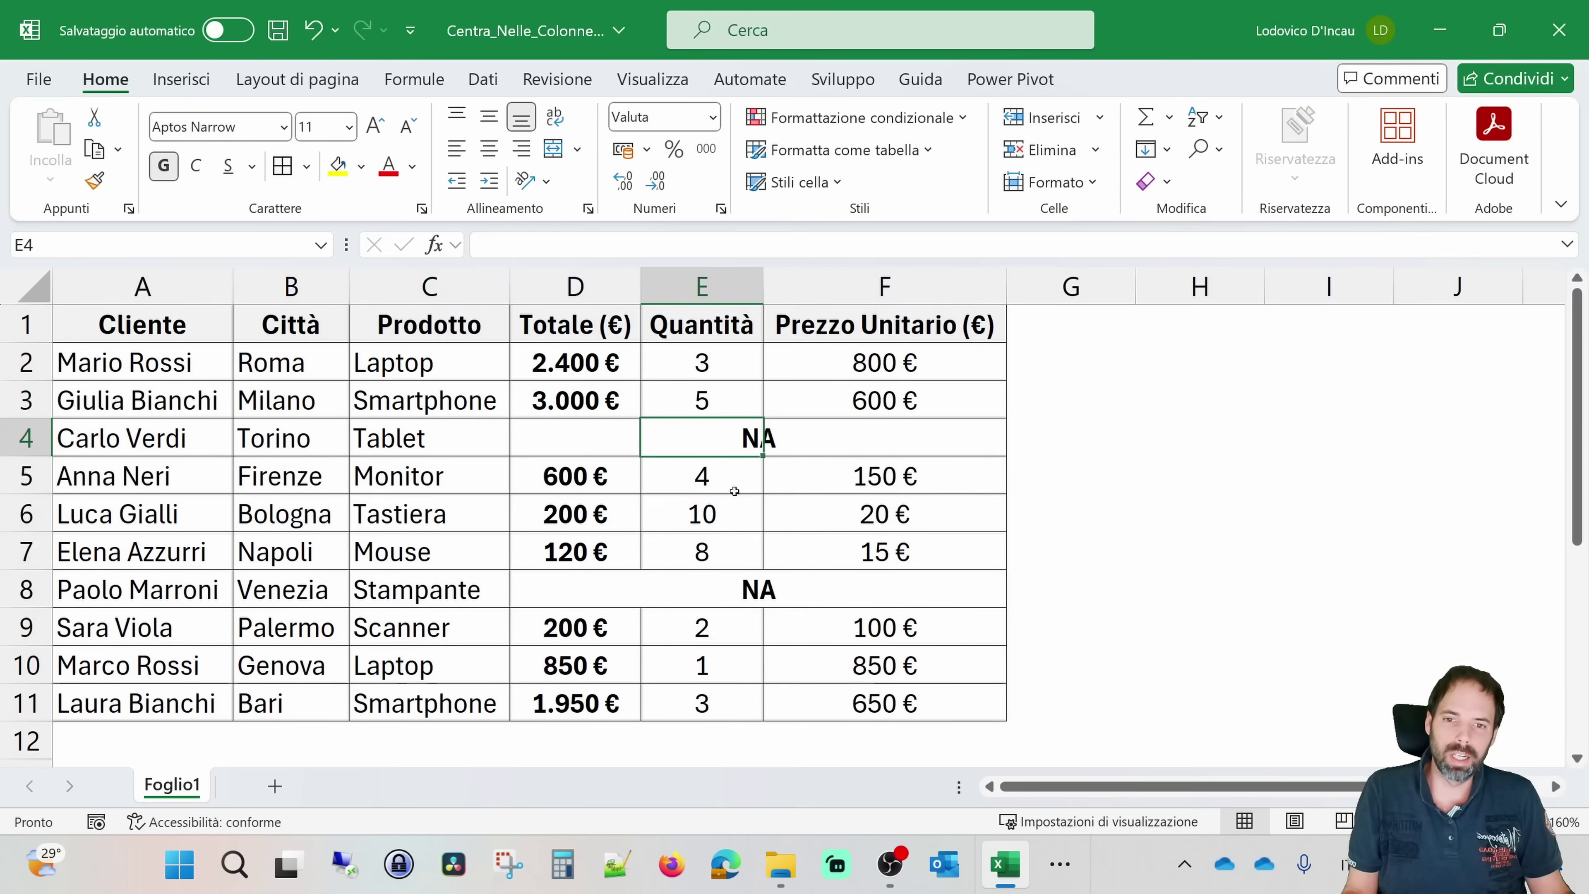
click(688, 550)
click(608, 435)
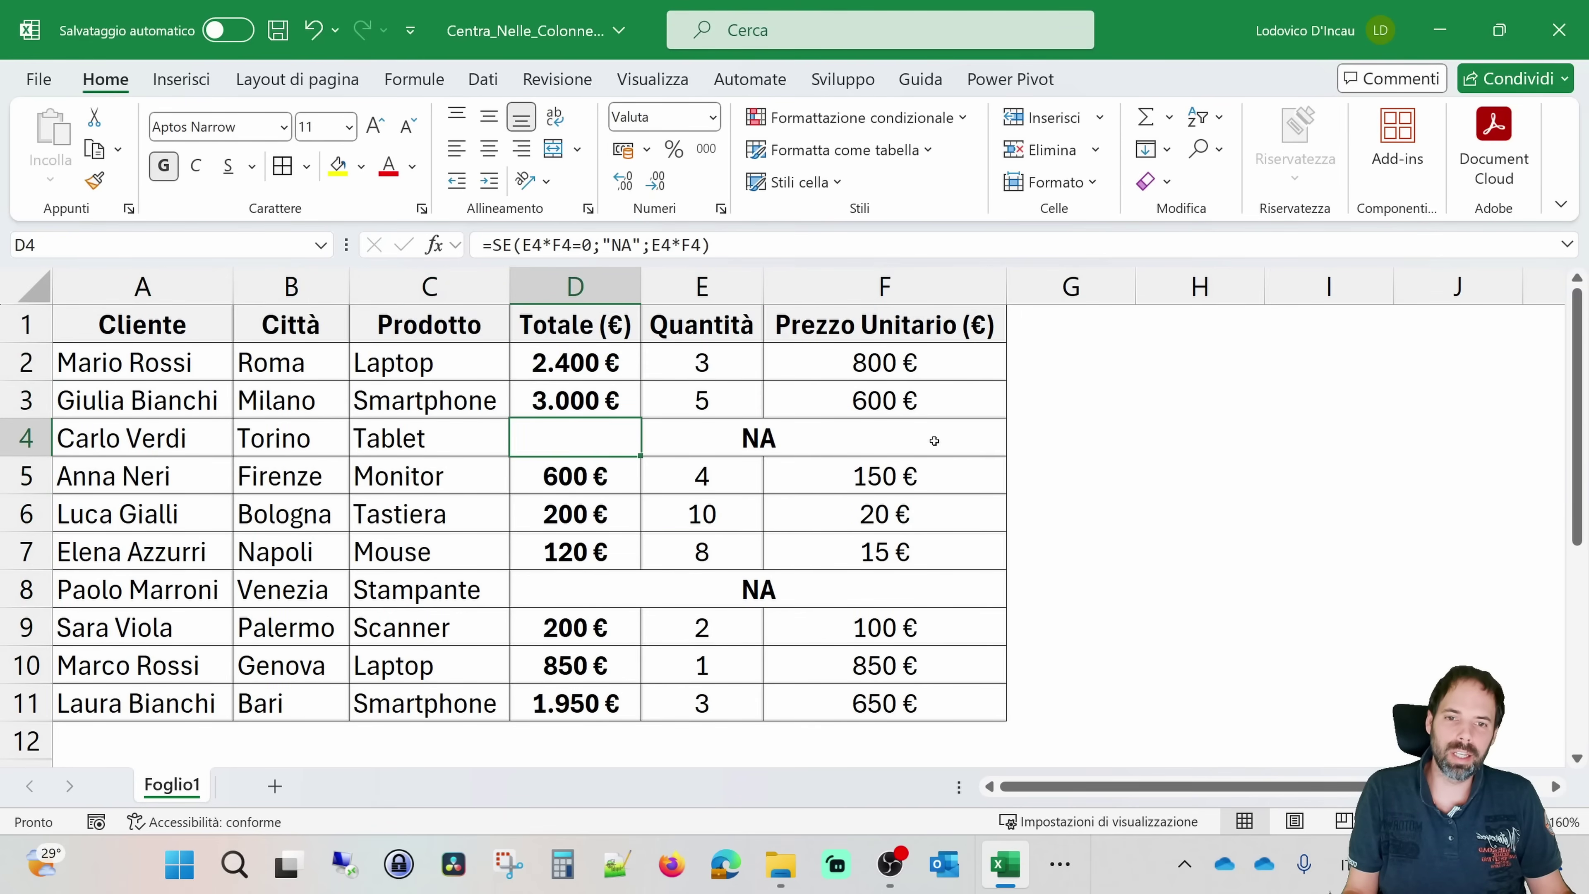
mouse_move(699, 433)
mouse_down()
mouse_move(622, 439)
mouse_move(750, 439)
mouse_up()
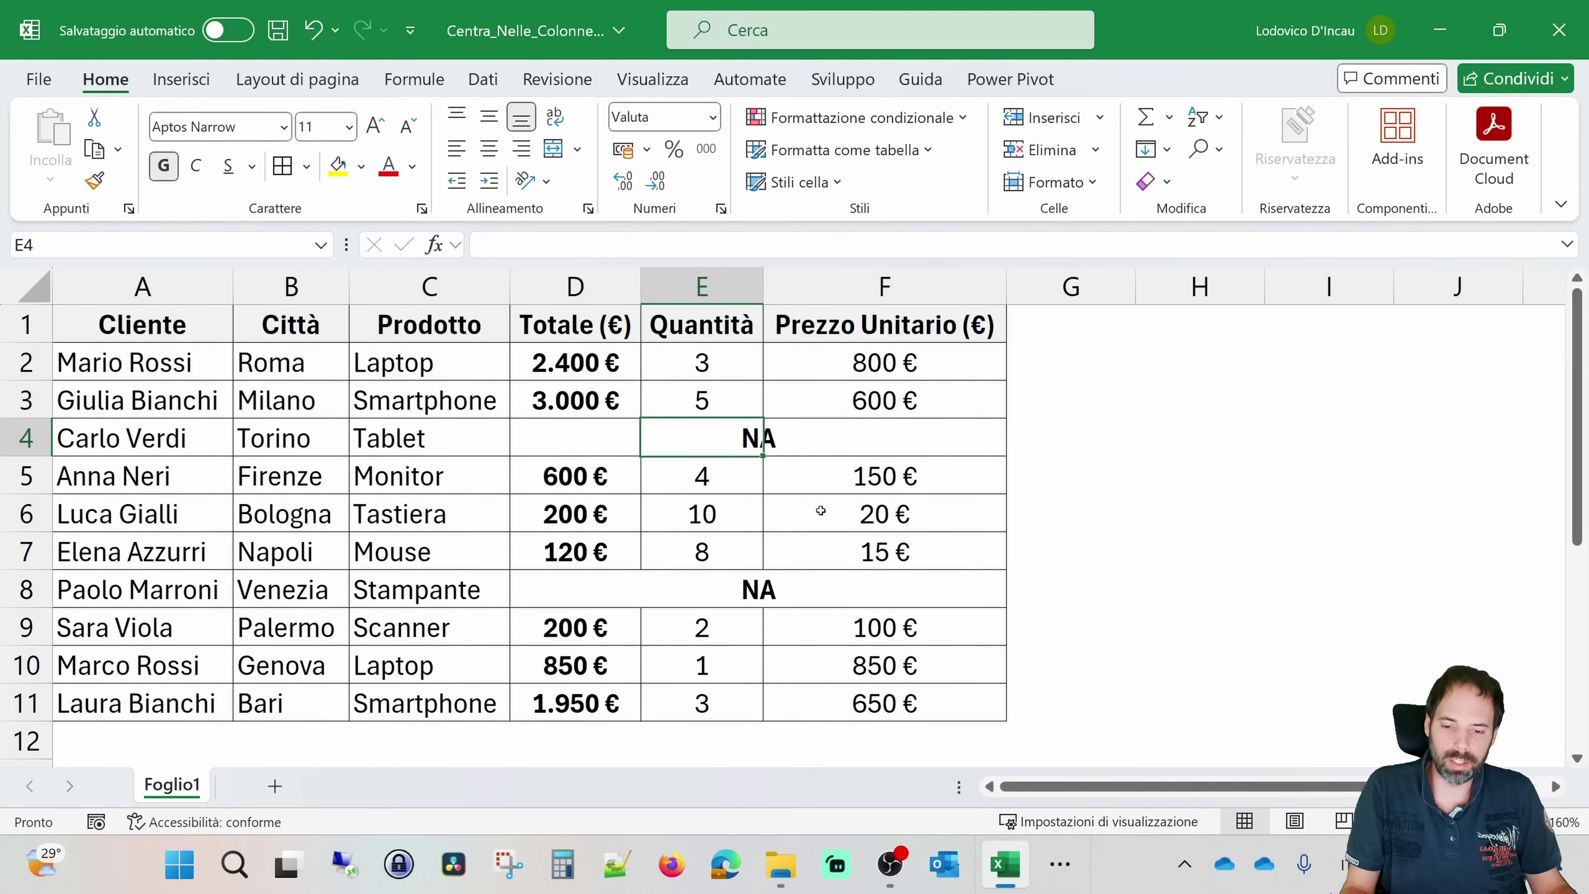
text(4)
key(Tab)
text(300)
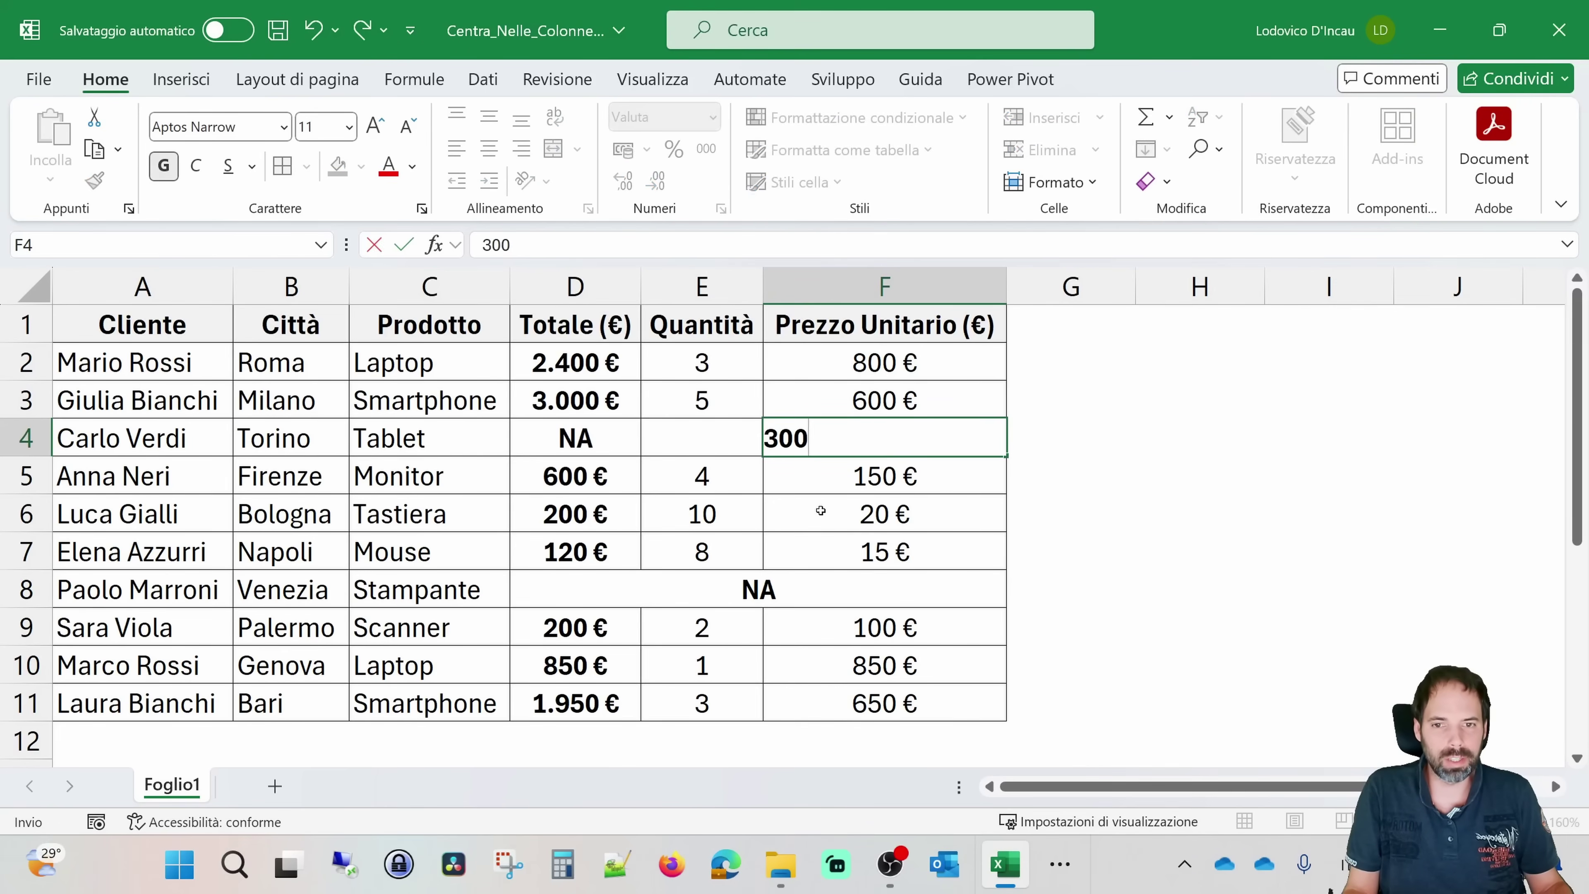
key(Return)
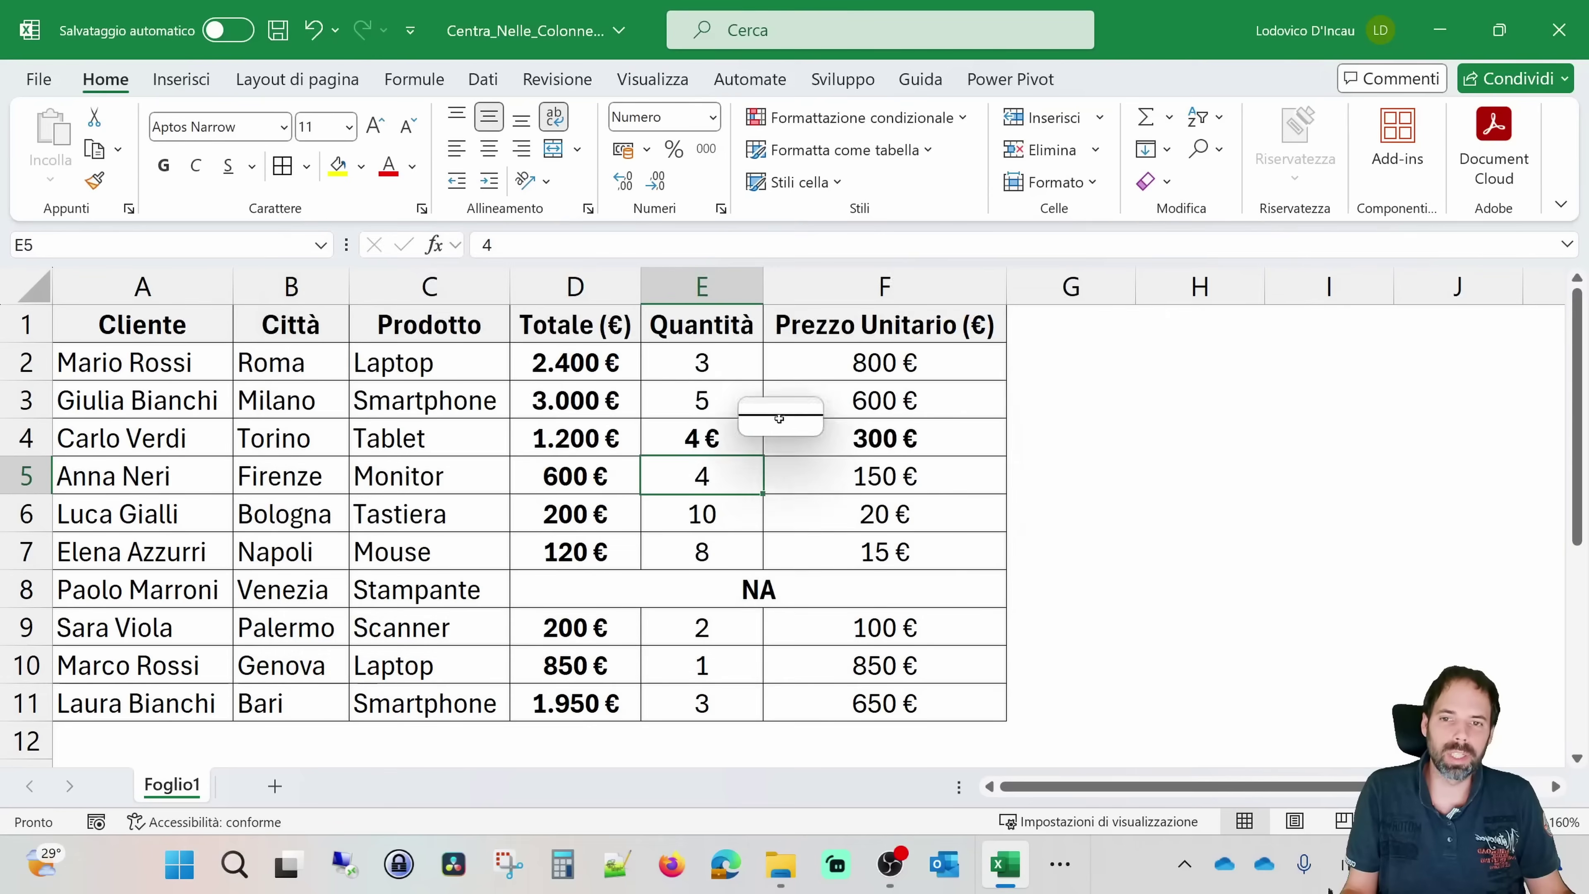
click(726, 374)
drag(726, 375, 876, 705)
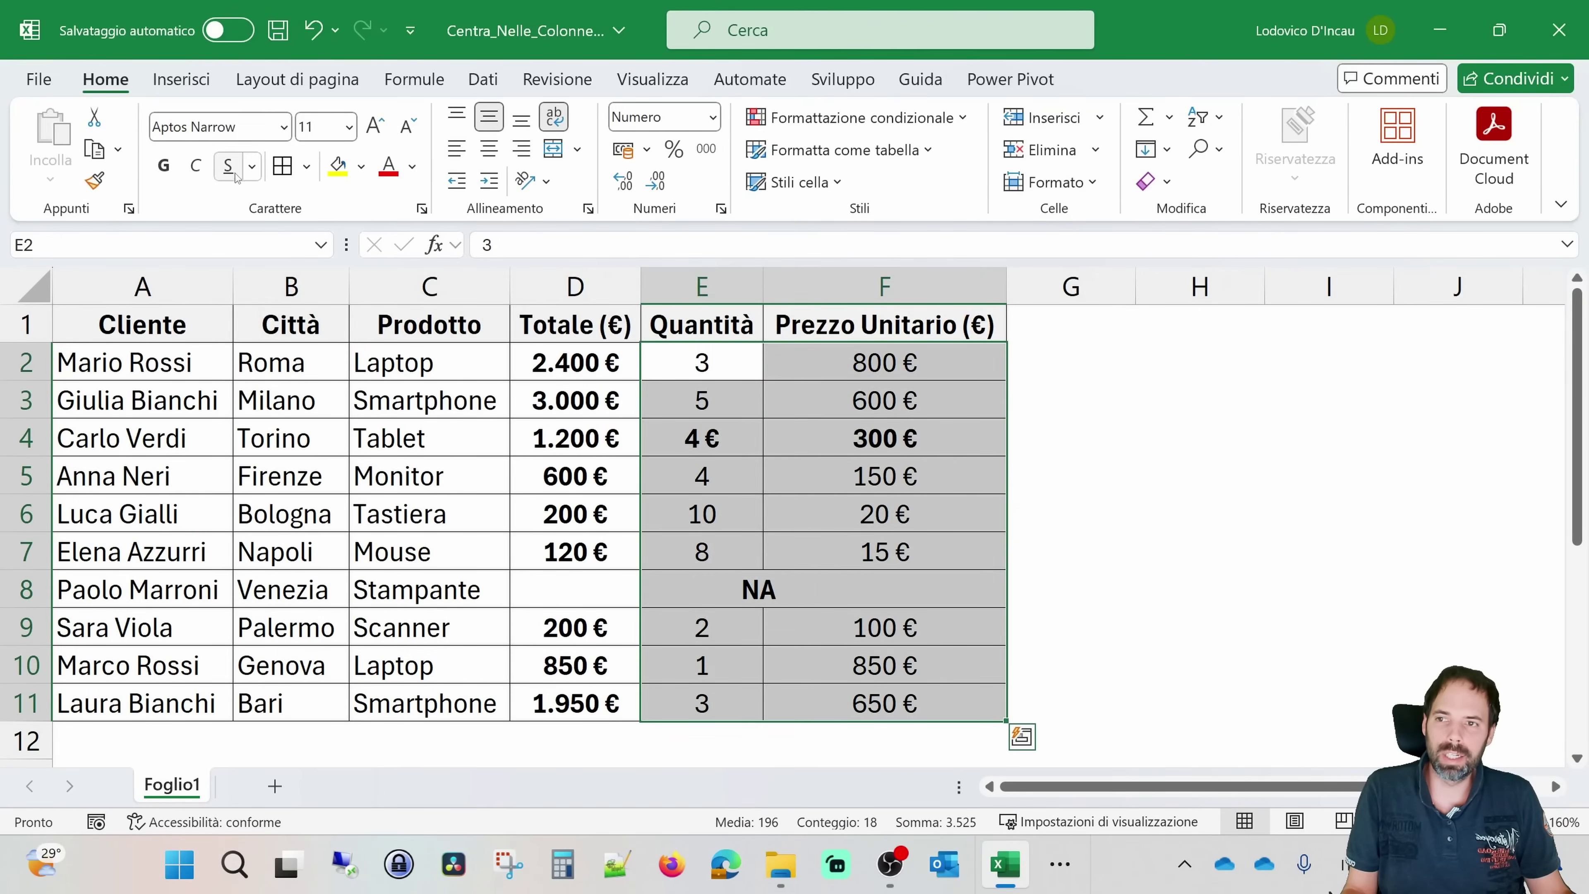
double_click(165, 167)
click(724, 441)
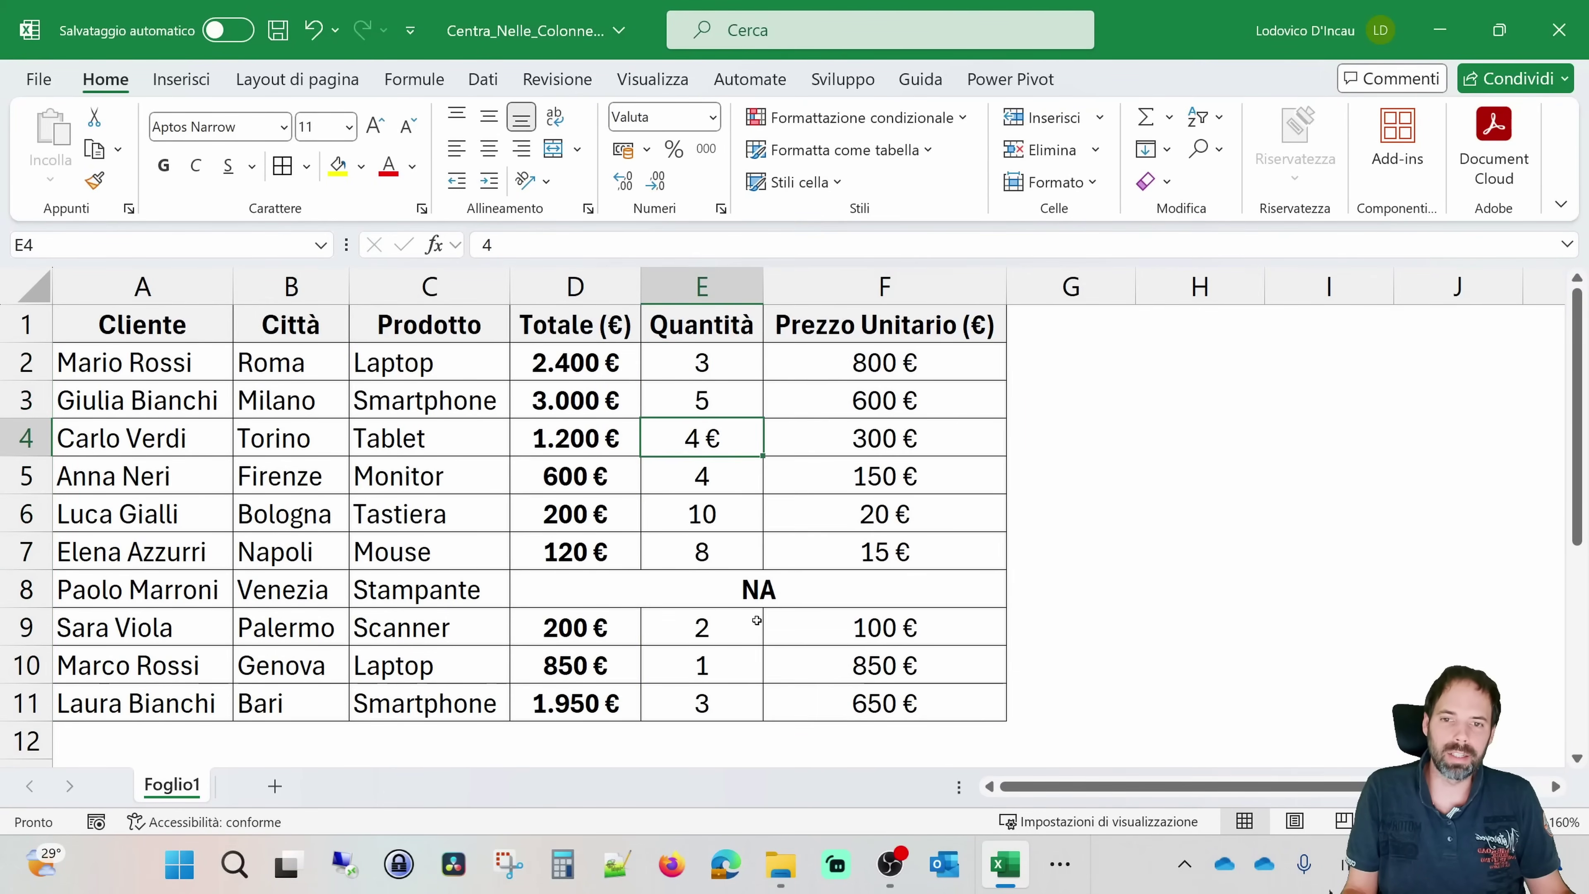
key(ctrl+z)
key(ctrl+z)
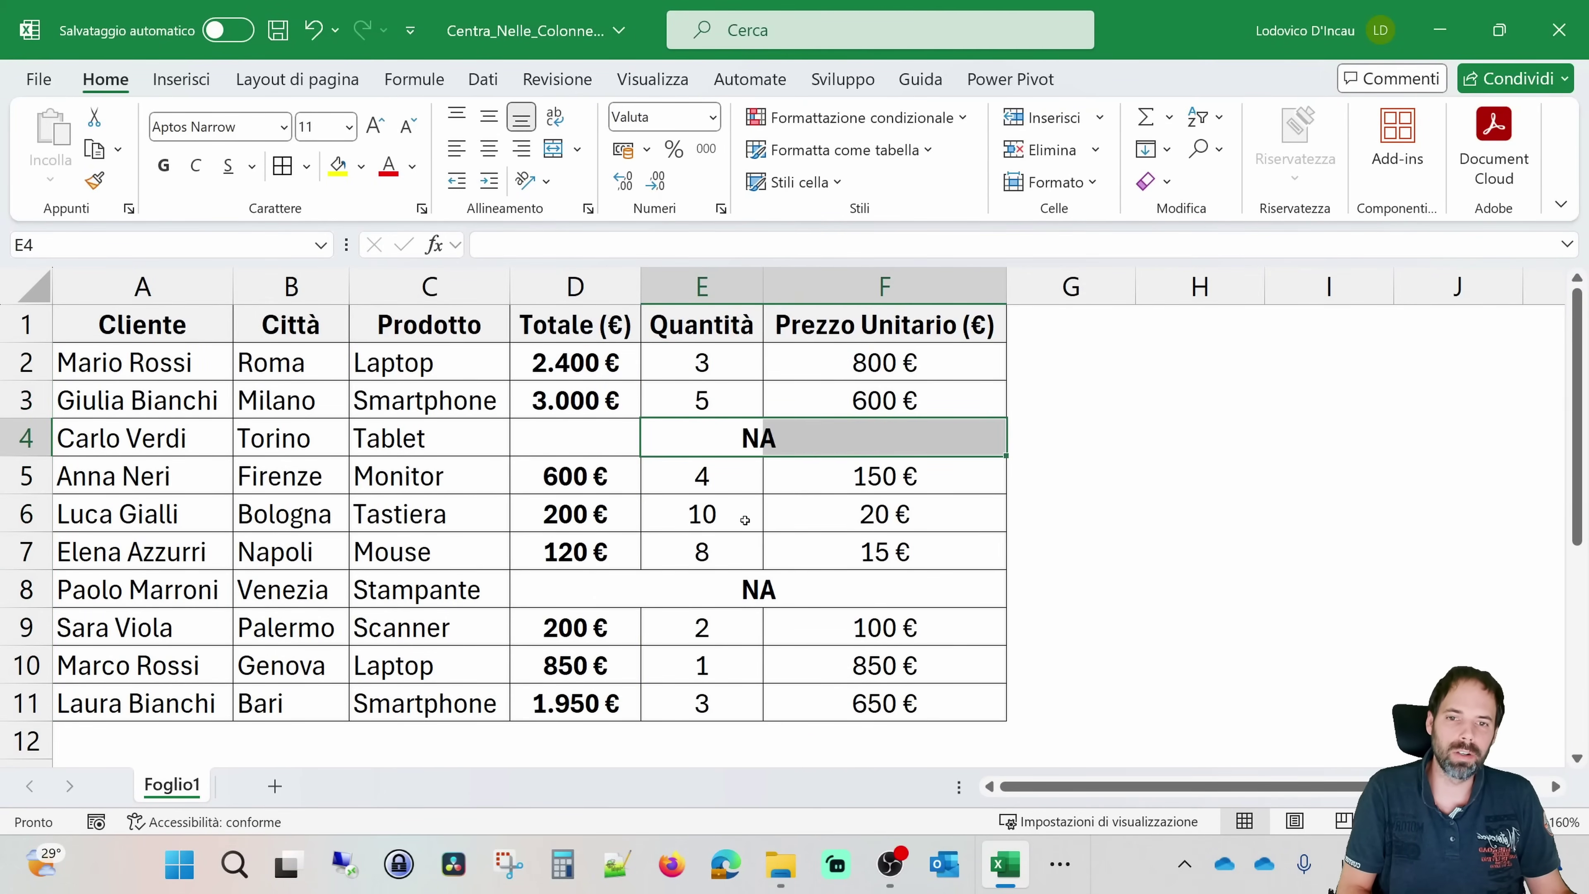
key(ctrl+z)
Step: Colour the row 4 Totale red and enter quantity 4 and price 500 in row 4
click(570, 440)
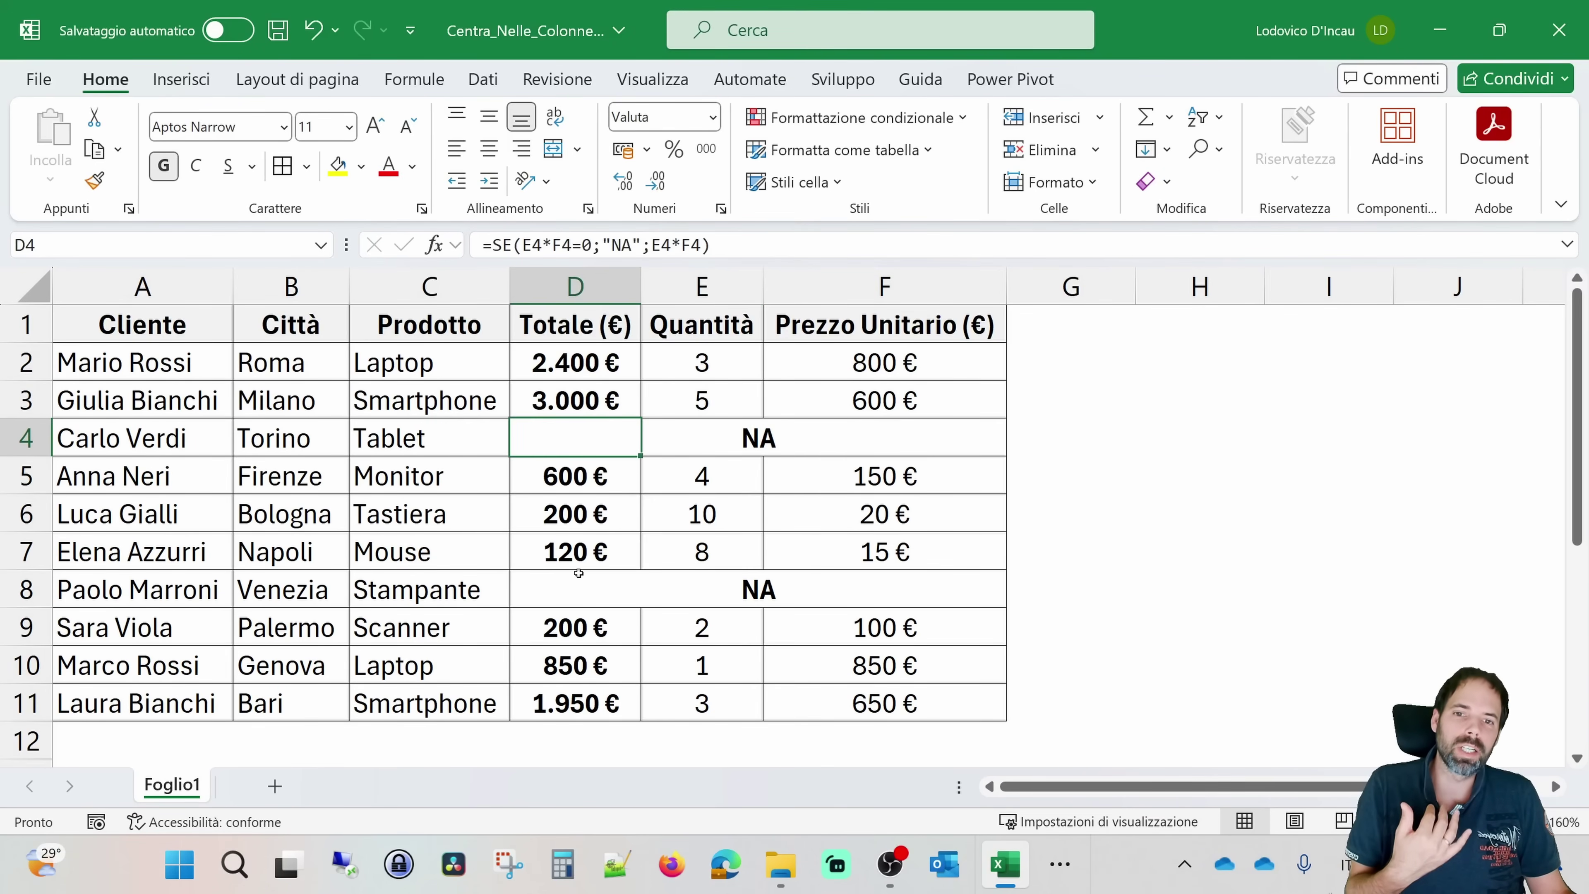
click(389, 166)
click(718, 437)
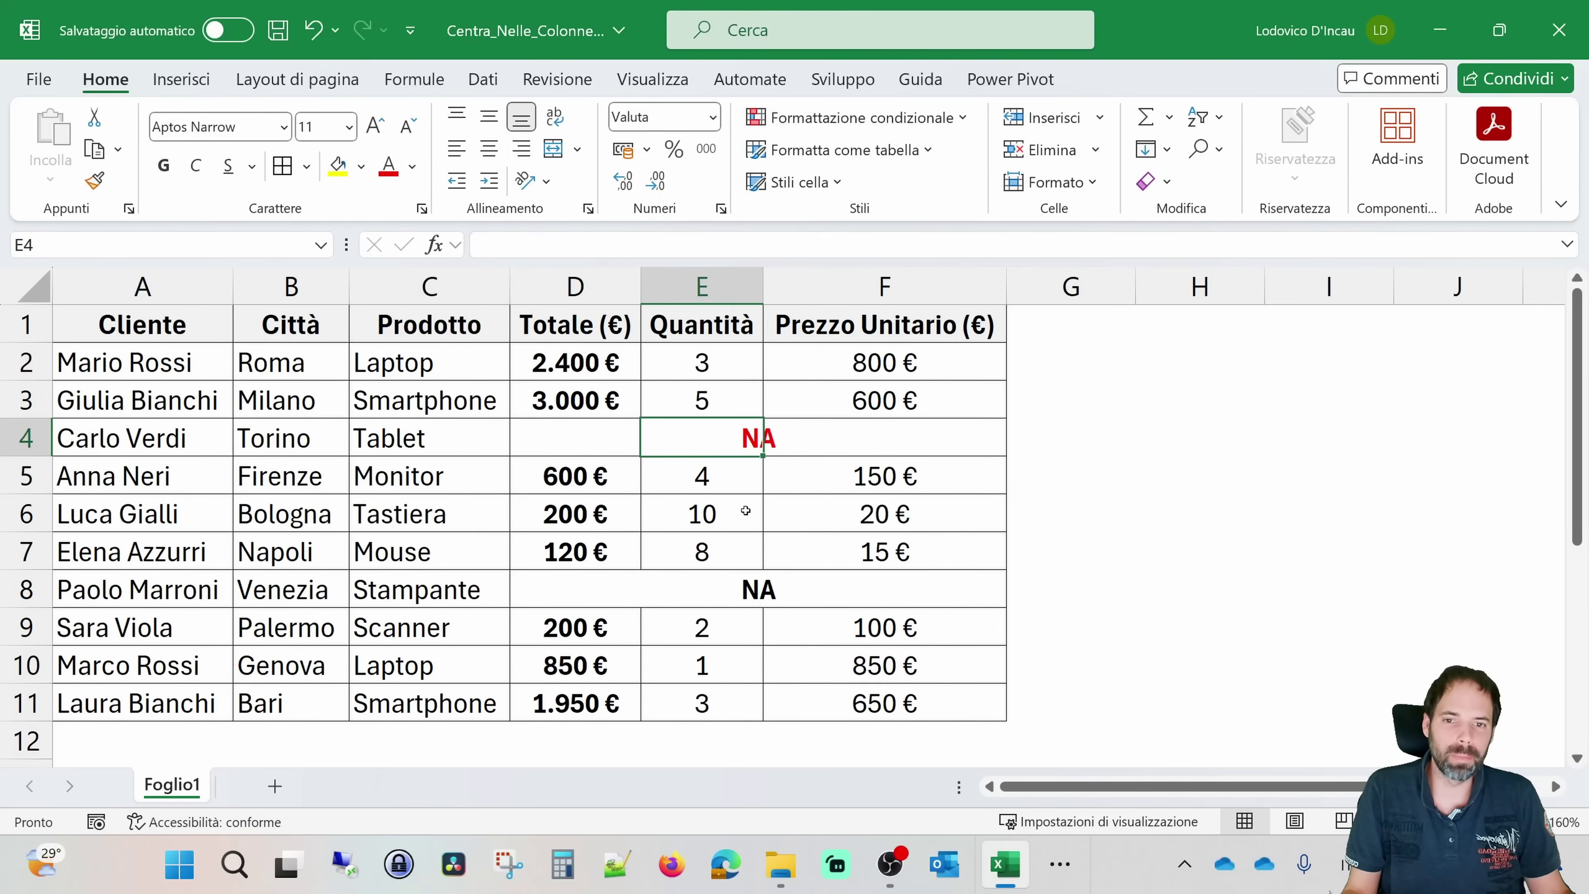
text(4)
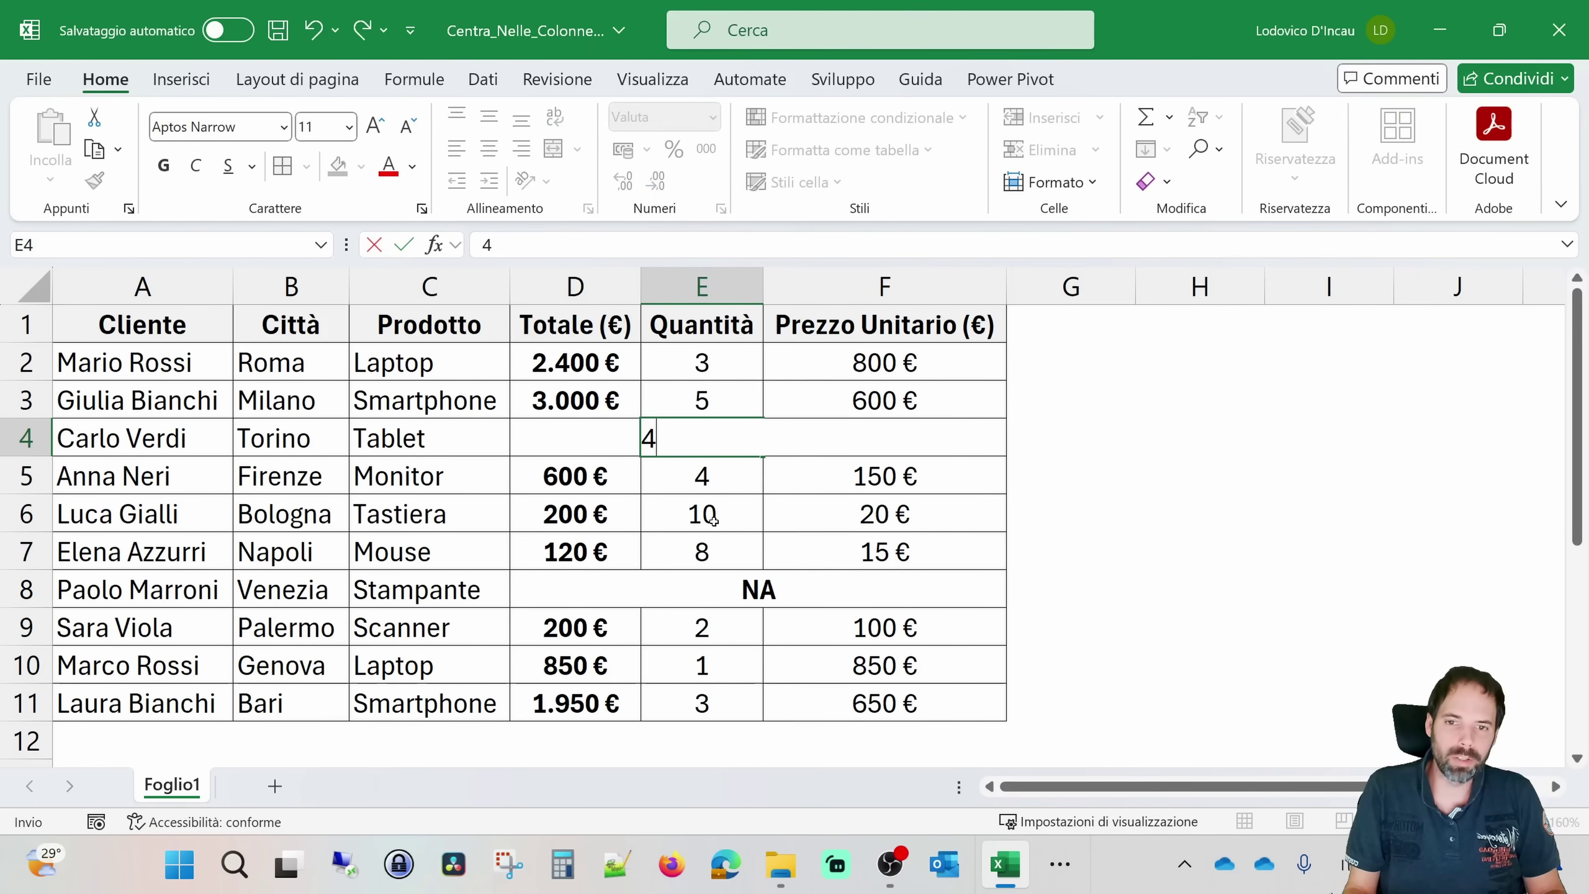
key(Tab)
text(5)
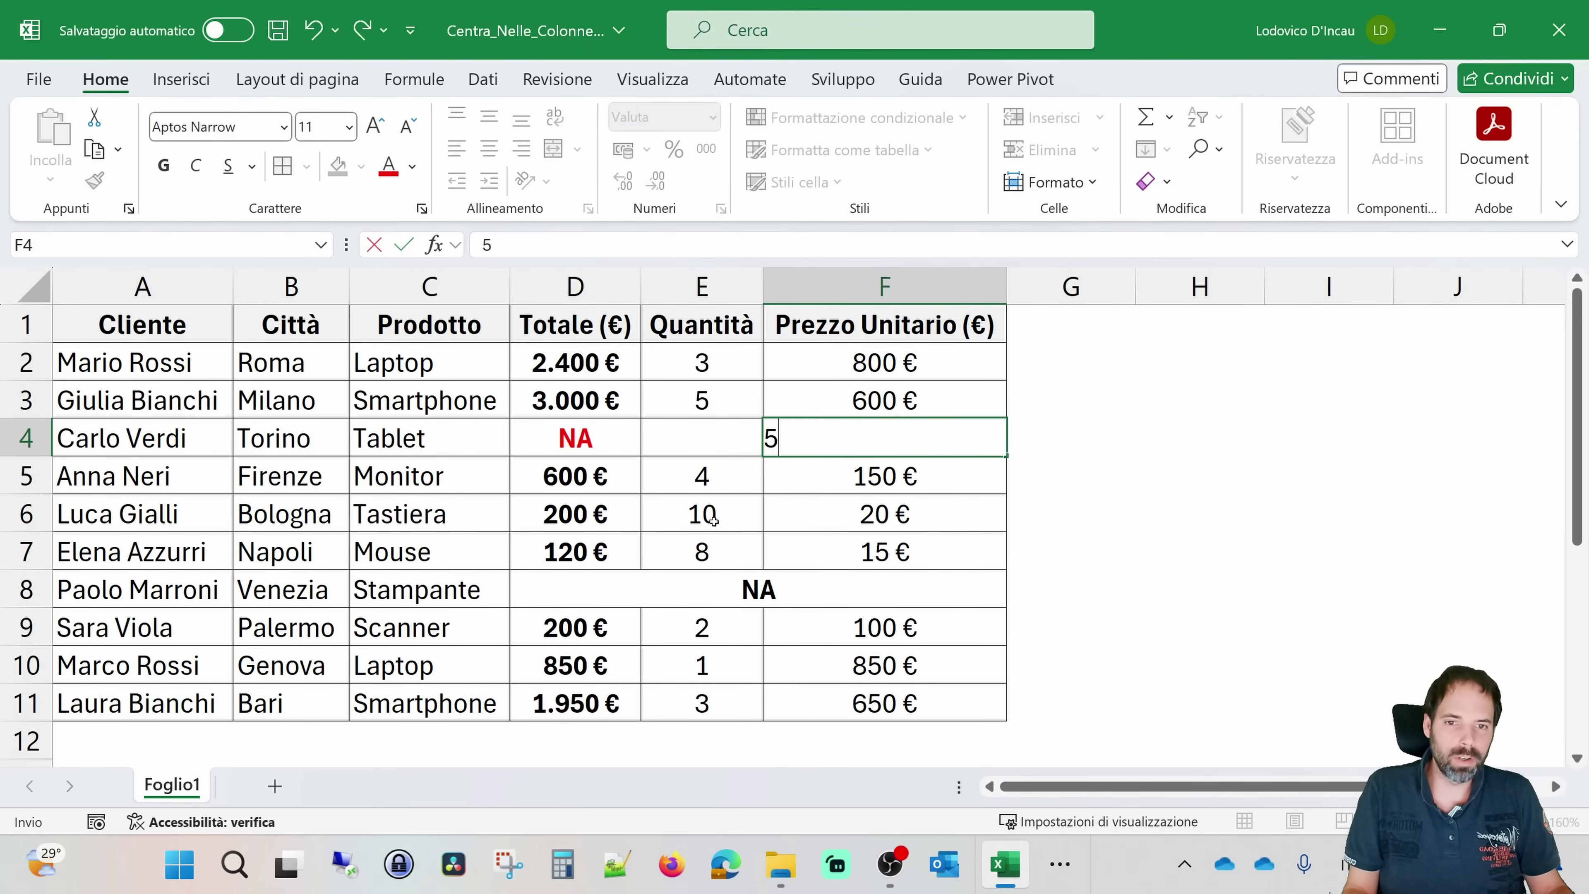
key(Return)
drag(732, 452, 807, 438)
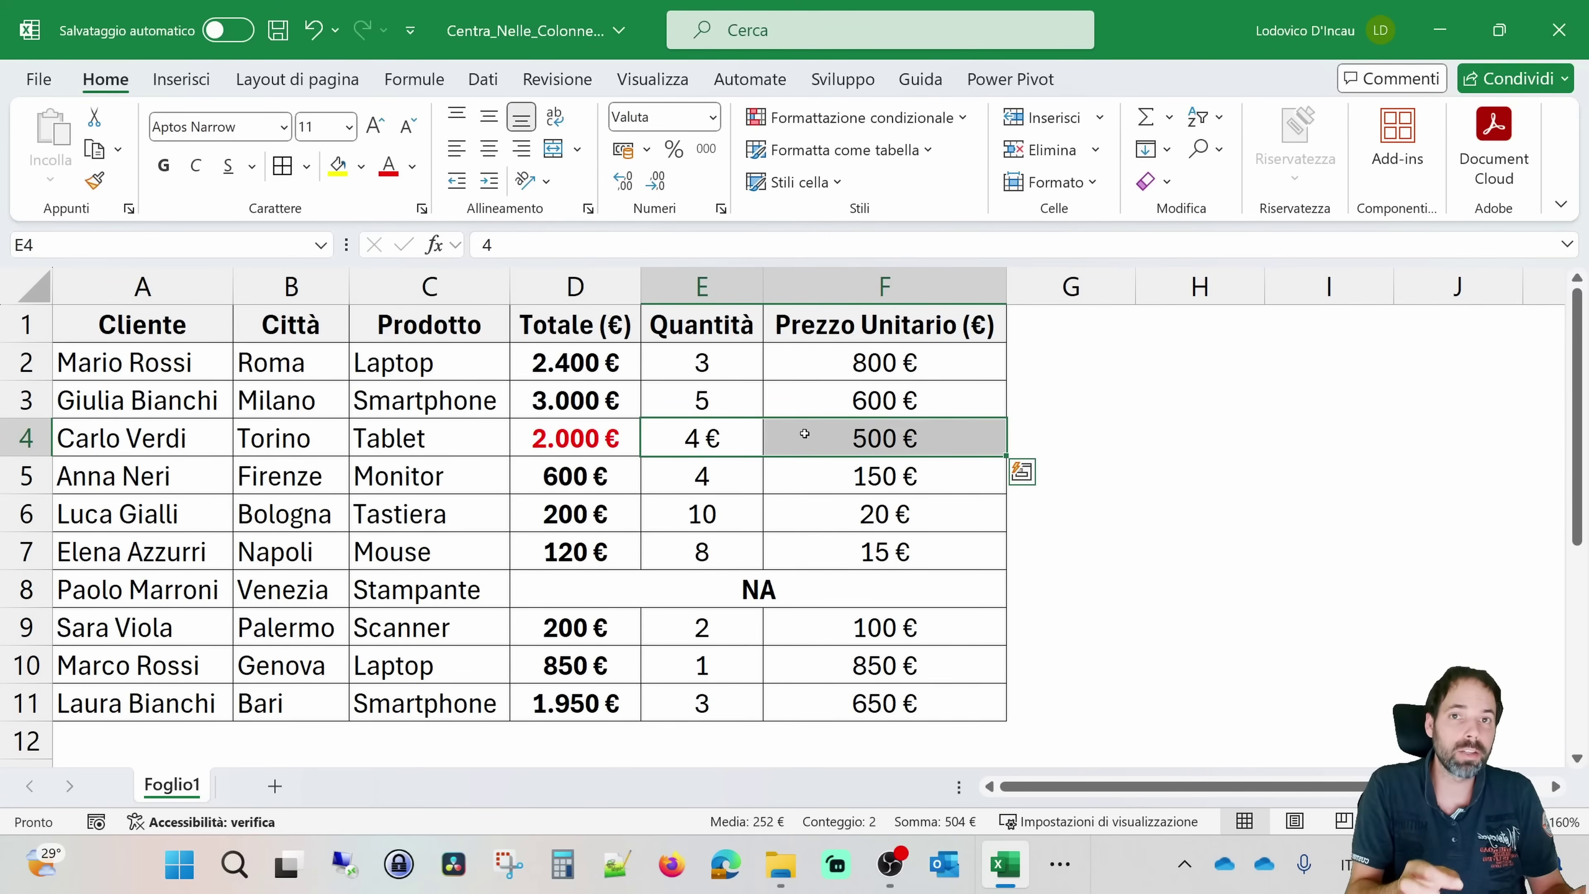
click(697, 359)
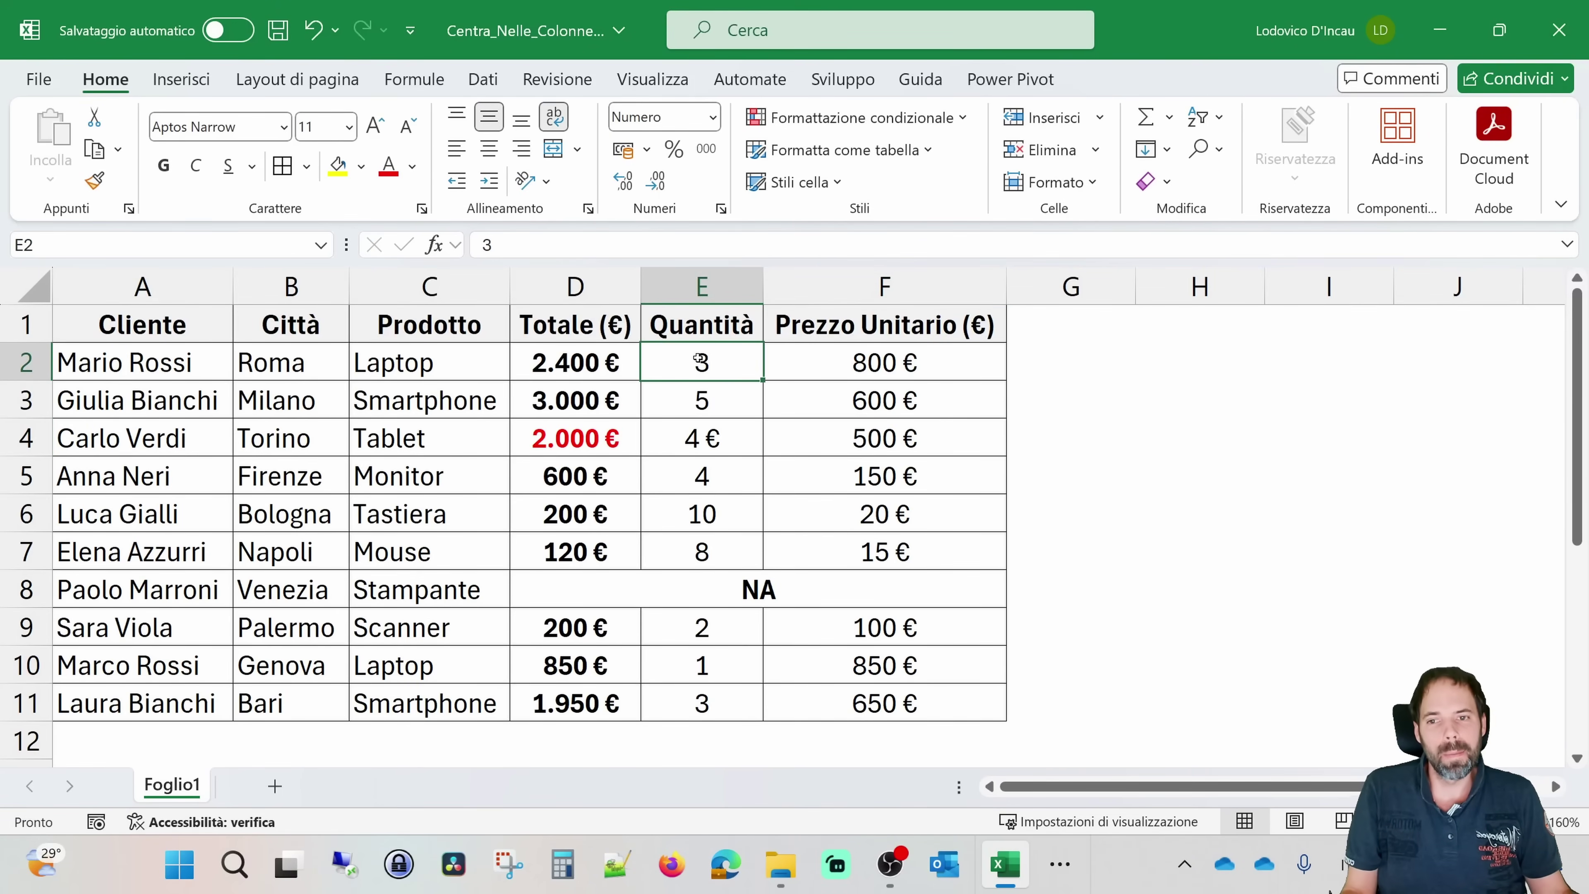